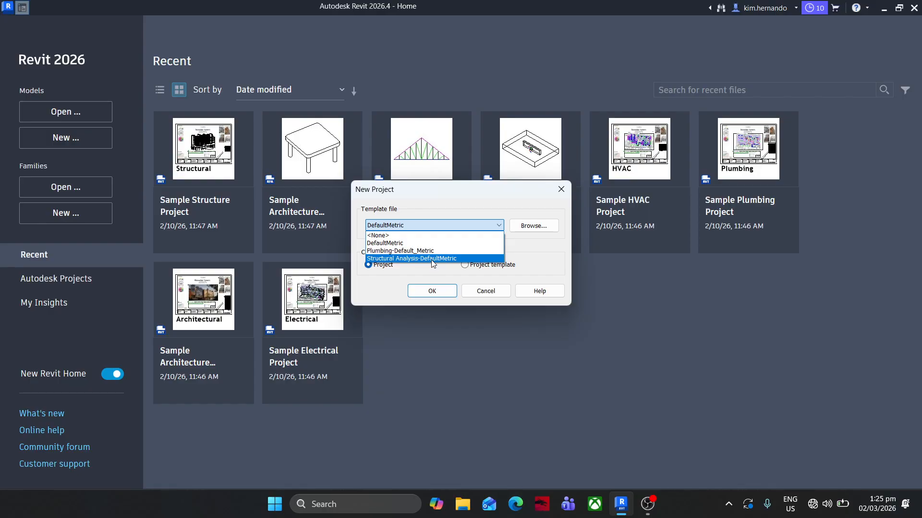
# Create a new project from the Structural Analysis-DefaultMetric template
pyautogui.click(432, 259)
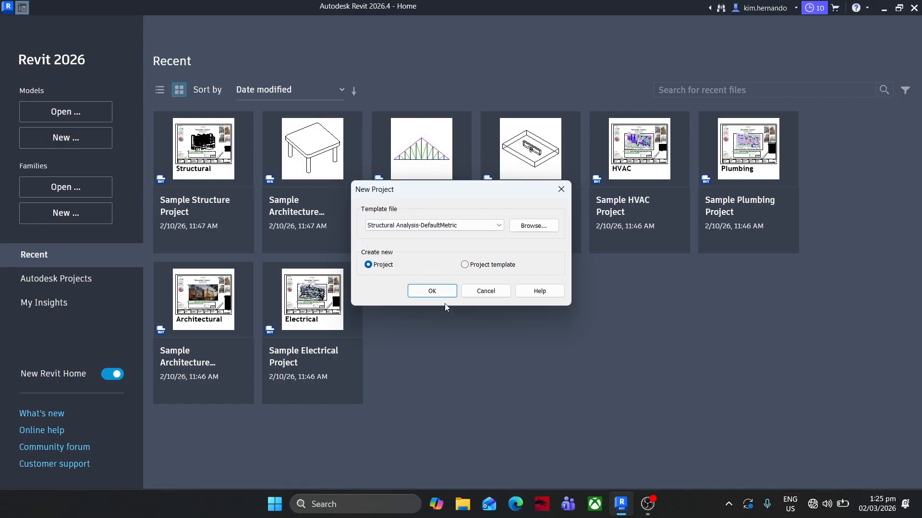
pyautogui.click(435, 292)
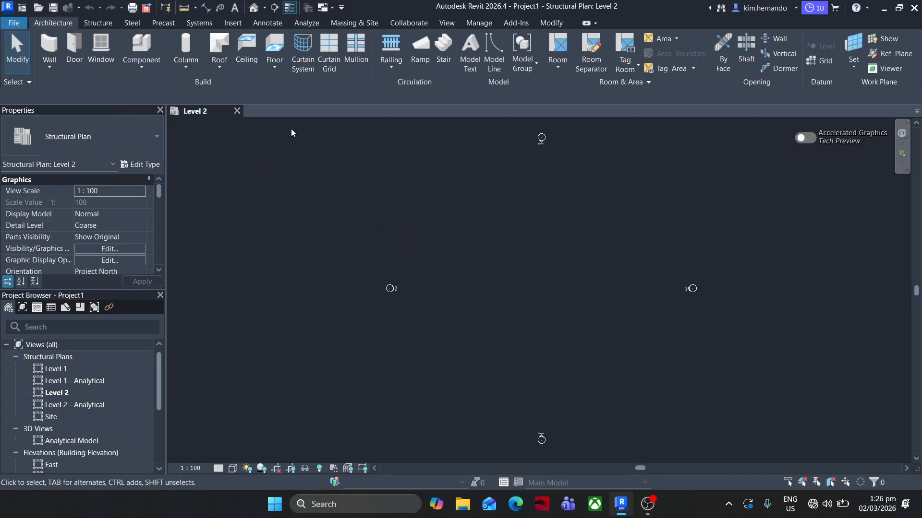
# Create a structural floor on Level 2 with a rectangular boundary about 6400 mm wide and 4600 mm high
pyautogui.click(271, 70)
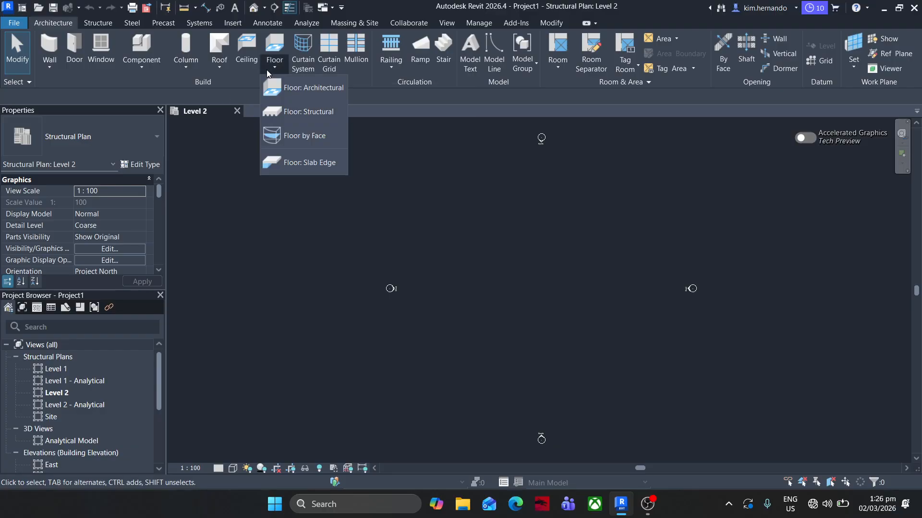
pyautogui.click(304, 112)
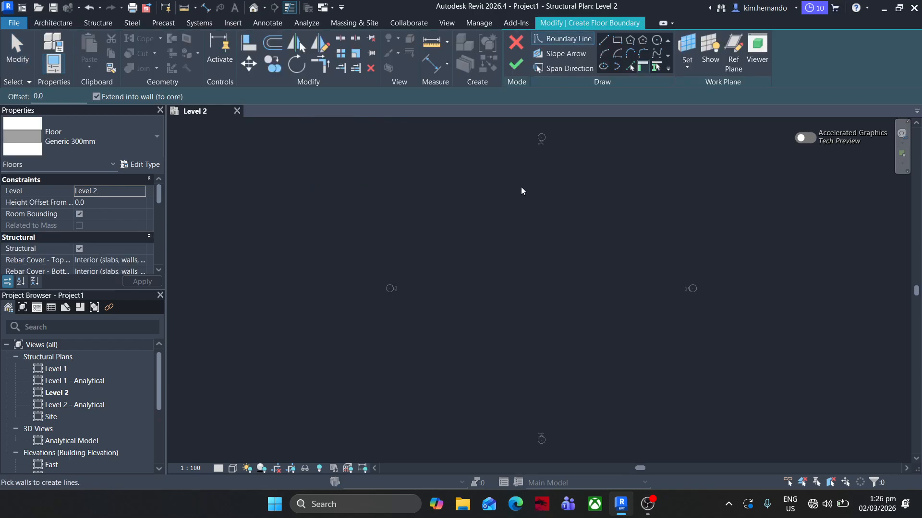
pyautogui.click(618, 43)
pyautogui.click(472, 237)
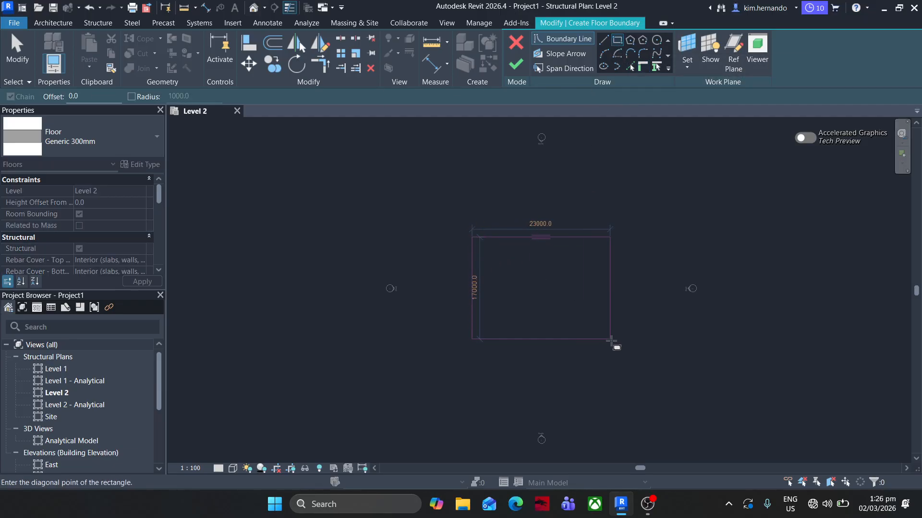
pyautogui.scroll(5, 536, 286)
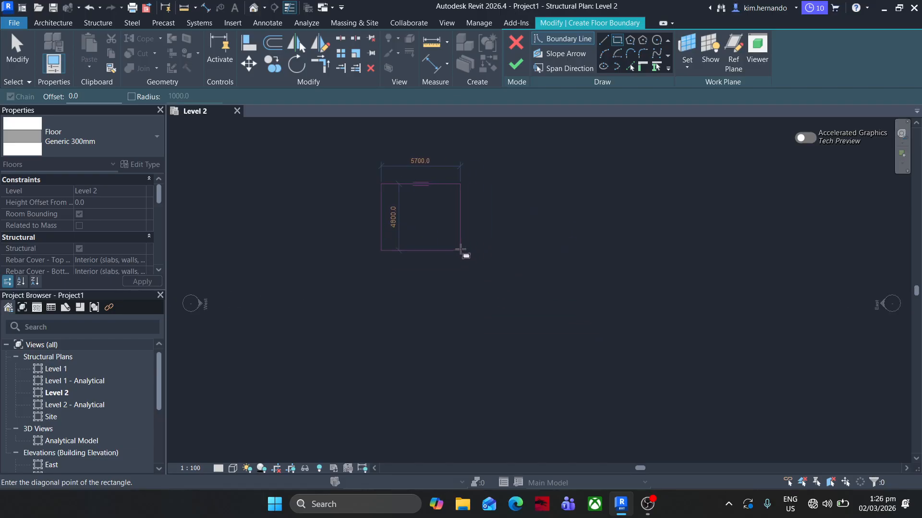
pyautogui.scroll(2, 455, 231)
pyautogui.scroll(1, 455, 231)
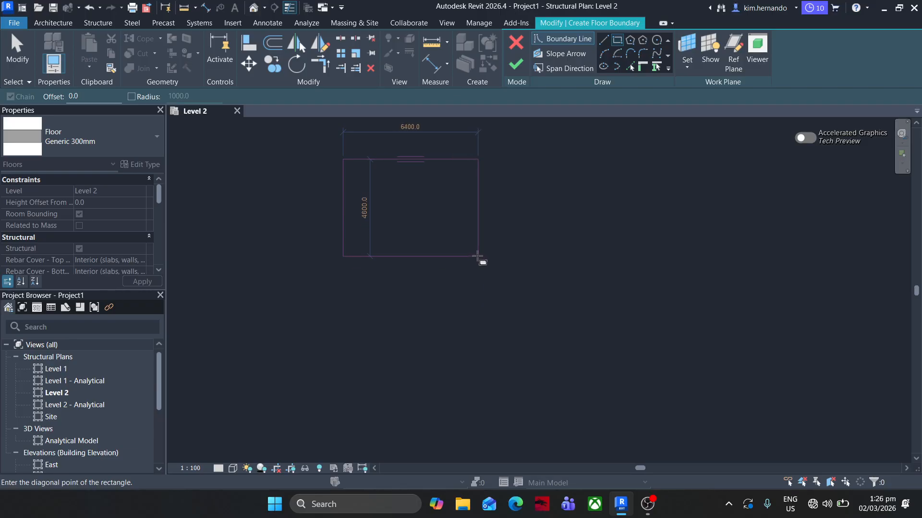
pyautogui.click(477, 256)
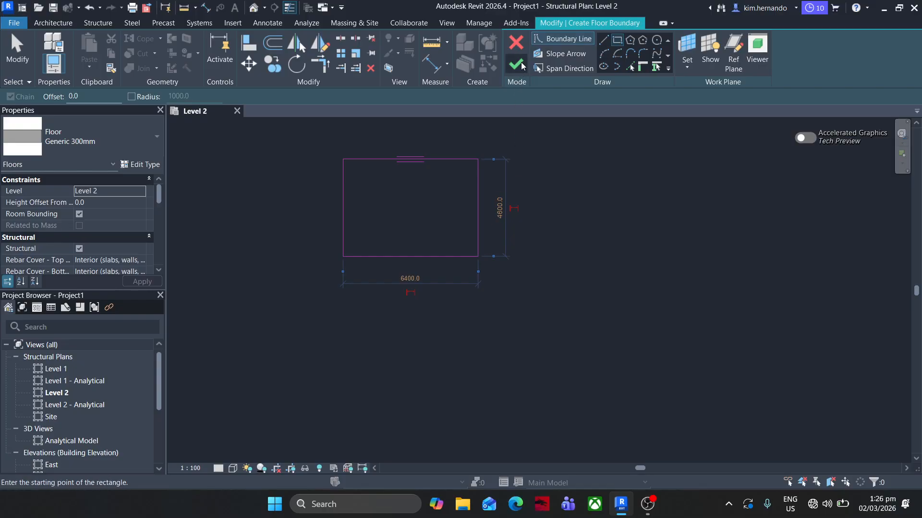
pyautogui.click(518, 65)
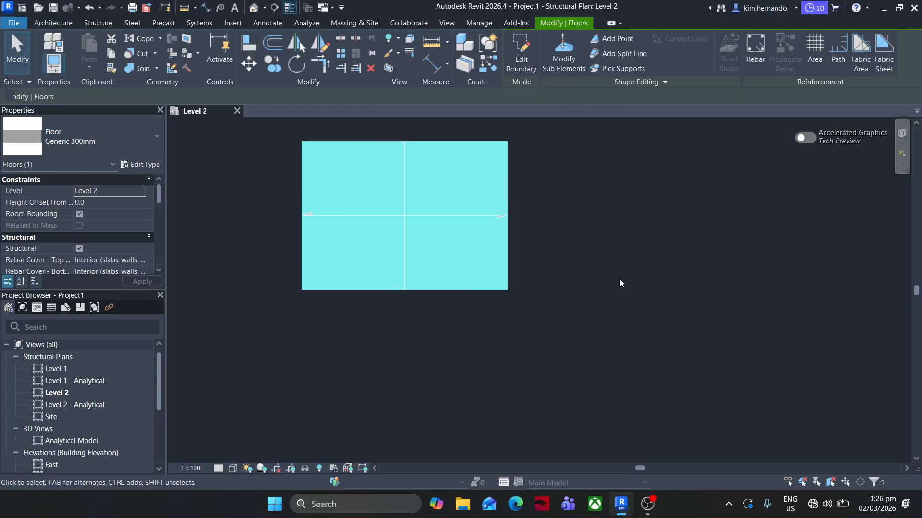
pyautogui.click(566, 250)
# Change the floor's span direction symbol to the M_Span Direction Two Way Slab type
pyautogui.moveTo(619, 290); pyautogui.dragTo(820, 339, button='middle')
pyautogui.moveTo(559, 280); pyautogui.dragTo(479, 285, button='middle')
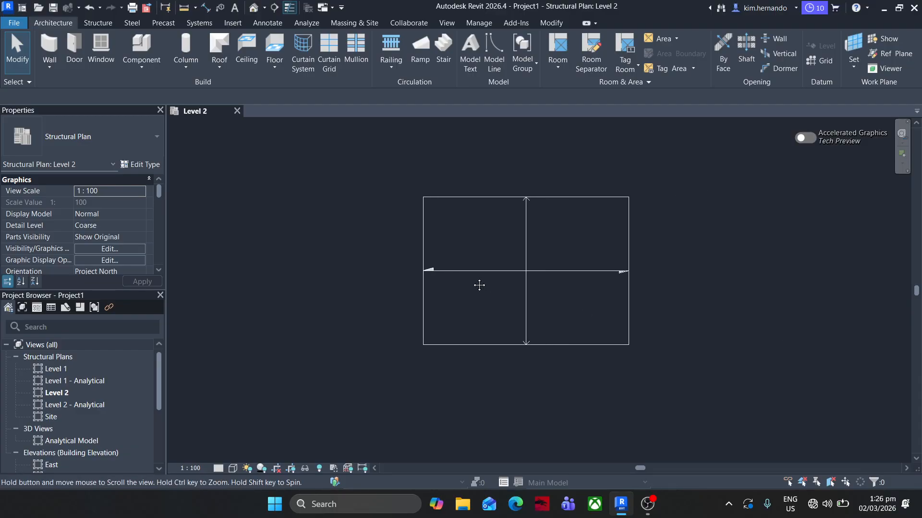
pyautogui.moveTo(562, 197); pyautogui.dragTo(551, 158, button='middle')
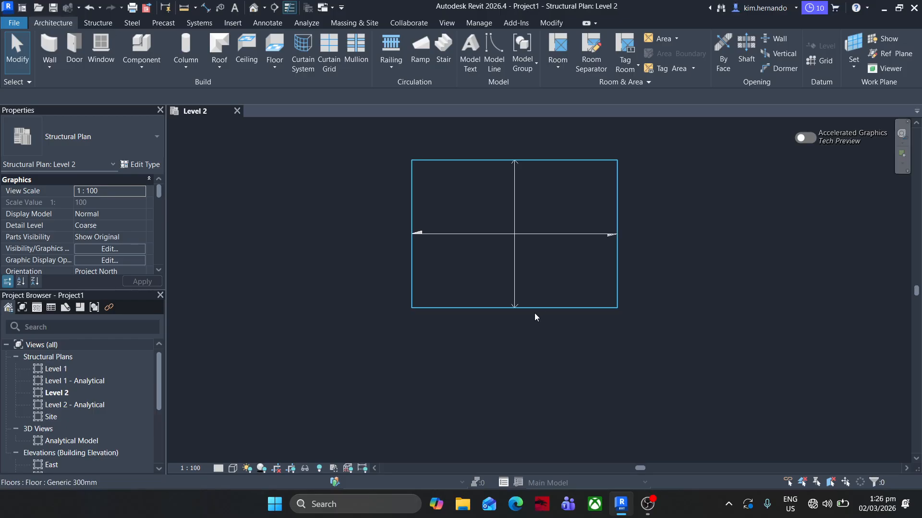
pyautogui.click(513, 273)
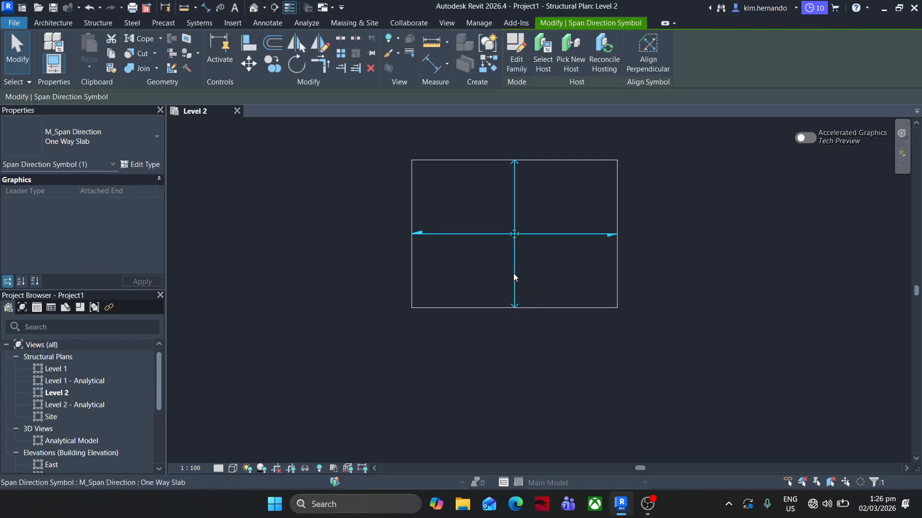
pyautogui.click(148, 137)
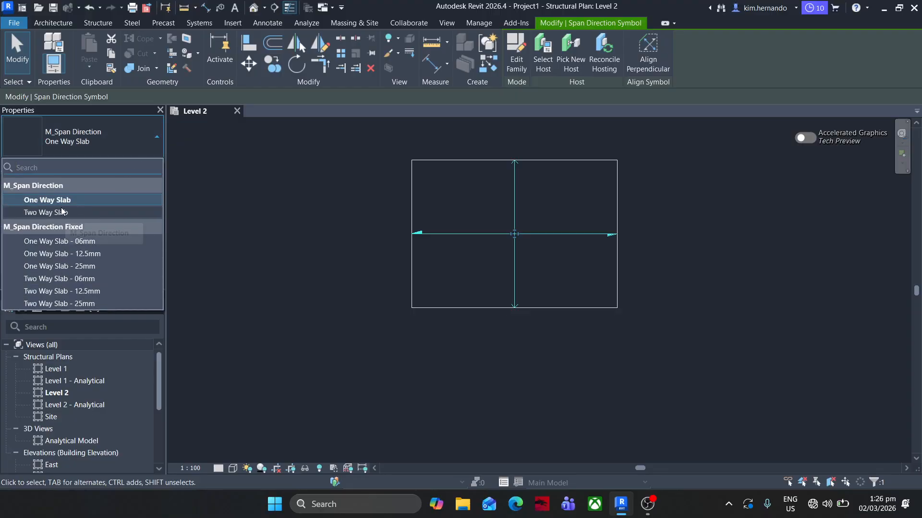
pyautogui.press('Escape')
pyautogui.scroll(2, 461, 243)
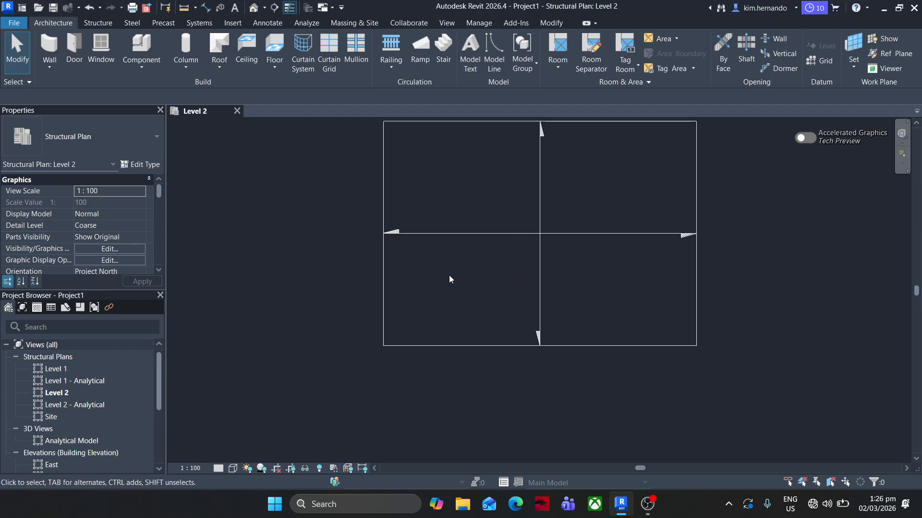
# Switch the span direction symbol to One Way Slab and back to Two Way Slab
pyautogui.click(425, 234)
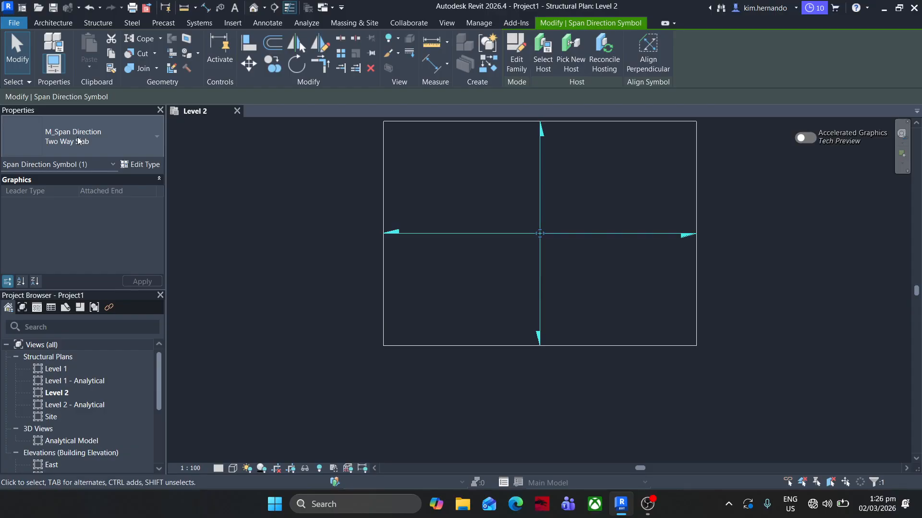
pyautogui.click(112, 140)
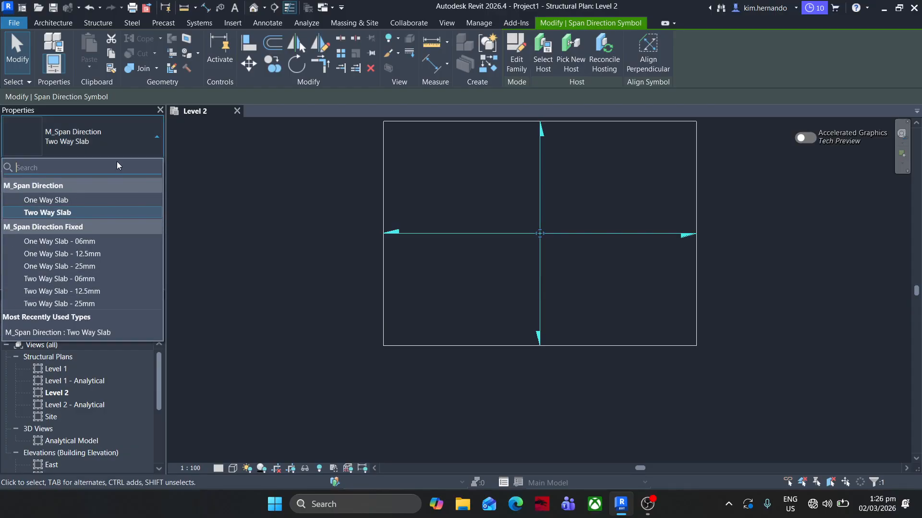
pyautogui.click(105, 200)
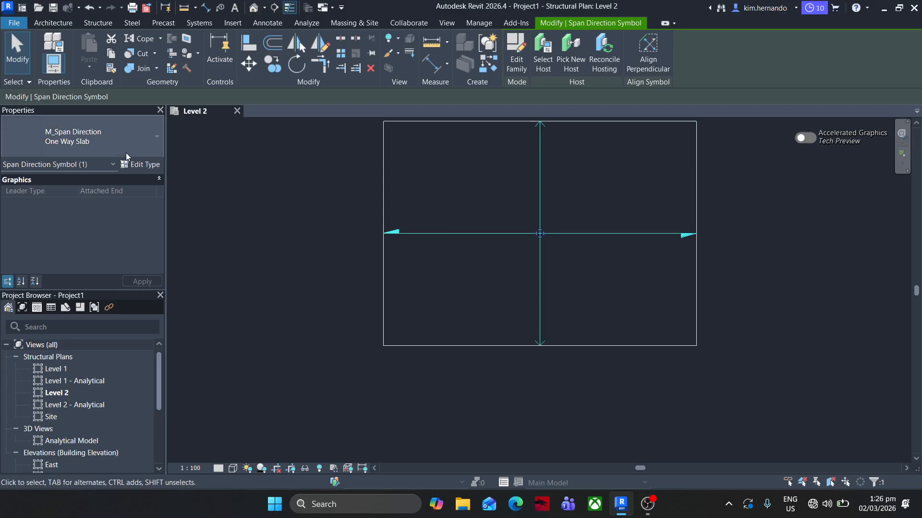
pyautogui.click(124, 130)
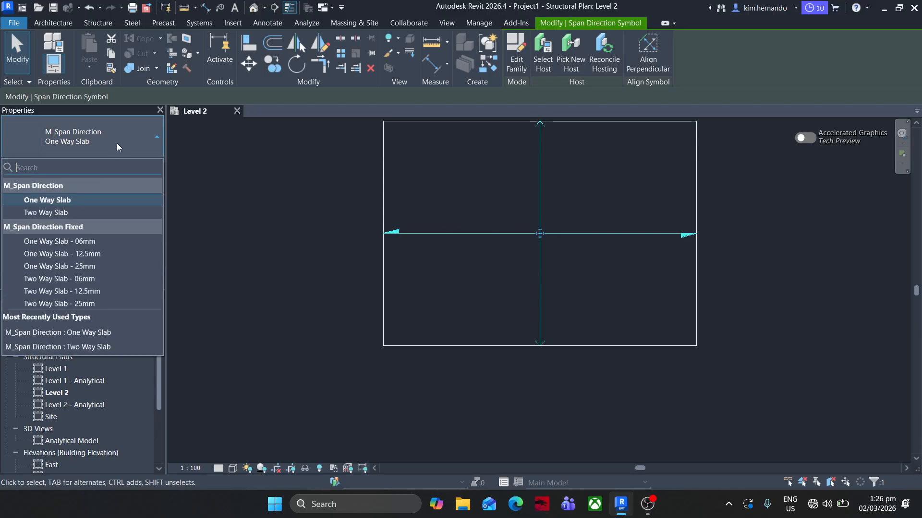
pyautogui.click(81, 214)
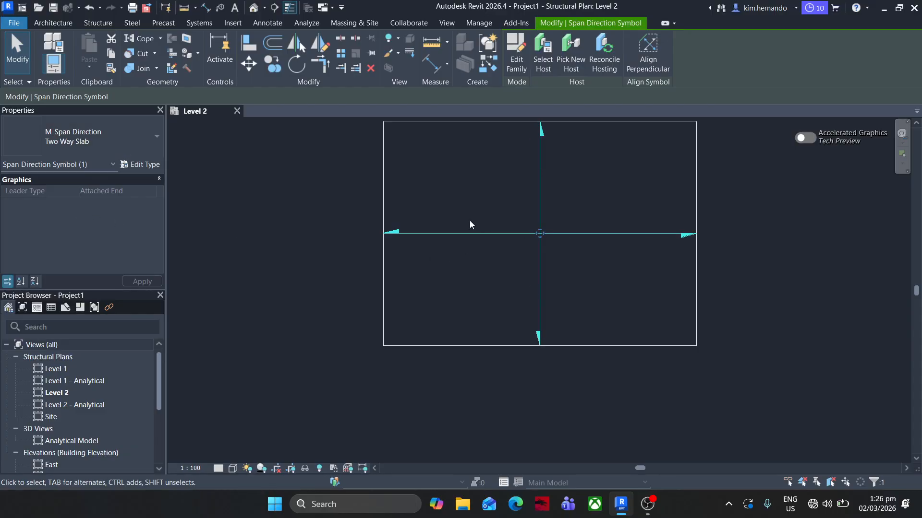
# Draw a horizontal building section across the full width of the floor and open its section view
pyautogui.click(274, 8)
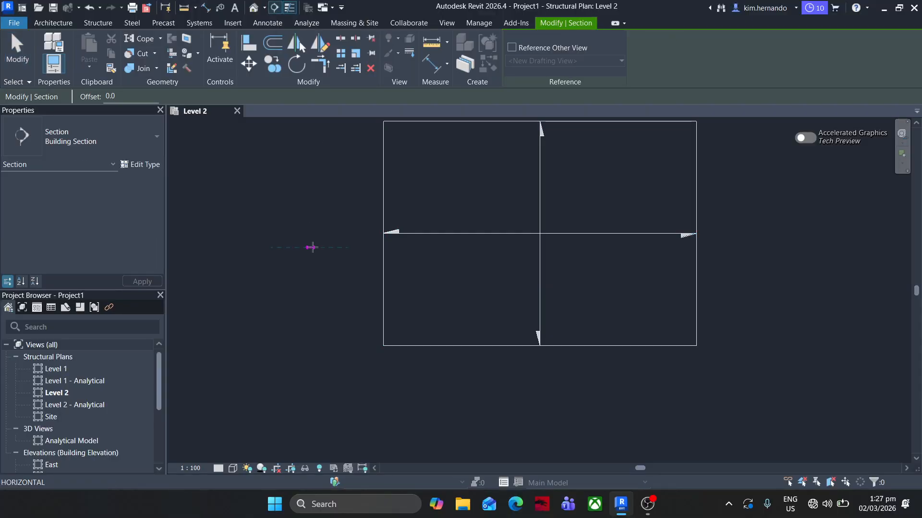
pyautogui.click(309, 247)
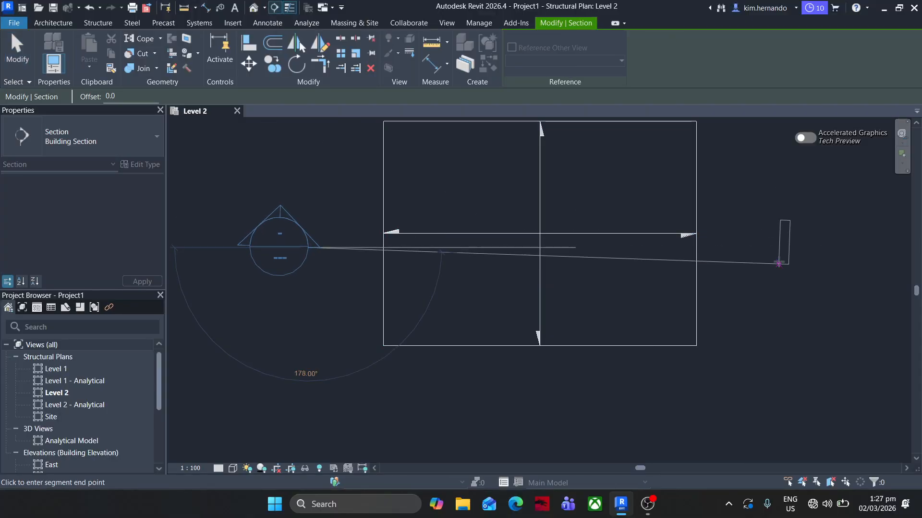
pyautogui.click(778, 247)
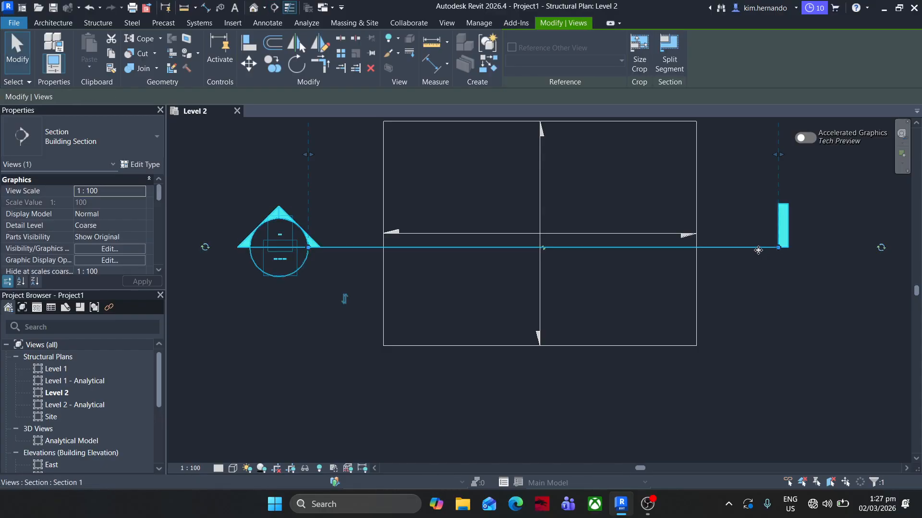
pyautogui.rightClick(753, 248)
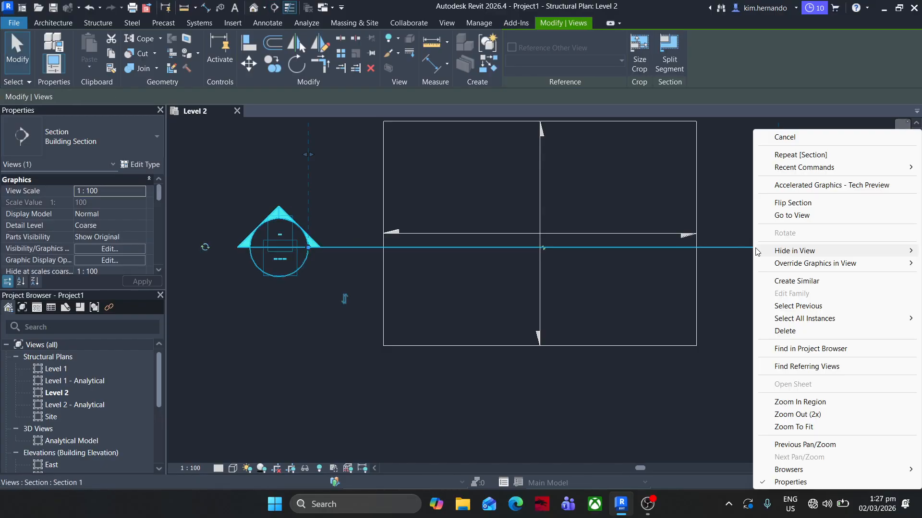
pyautogui.click(779, 217)
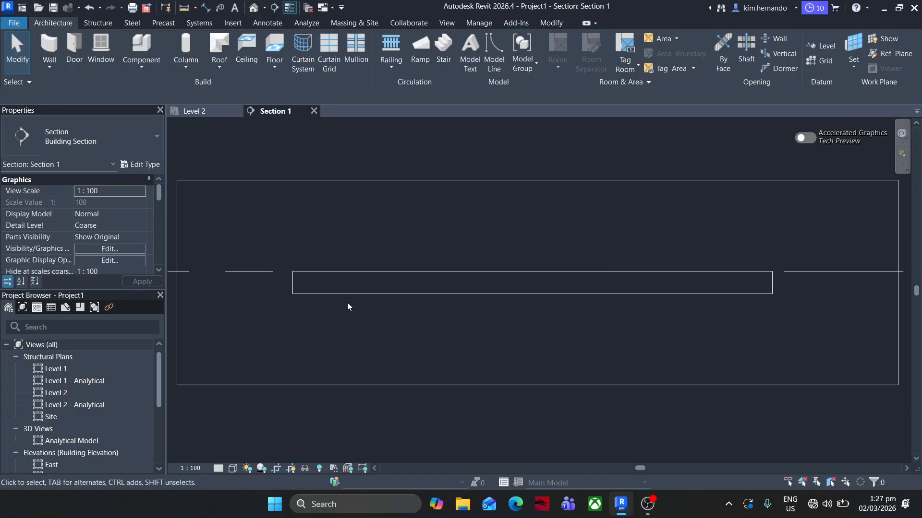
# Place a 13M rebar with shape M_04 inside the slab at its left end in the section view
pyautogui.moveTo(463, 294); pyautogui.dragTo(438, 276, button='middle')
pyautogui.scroll(2, 347, 272)
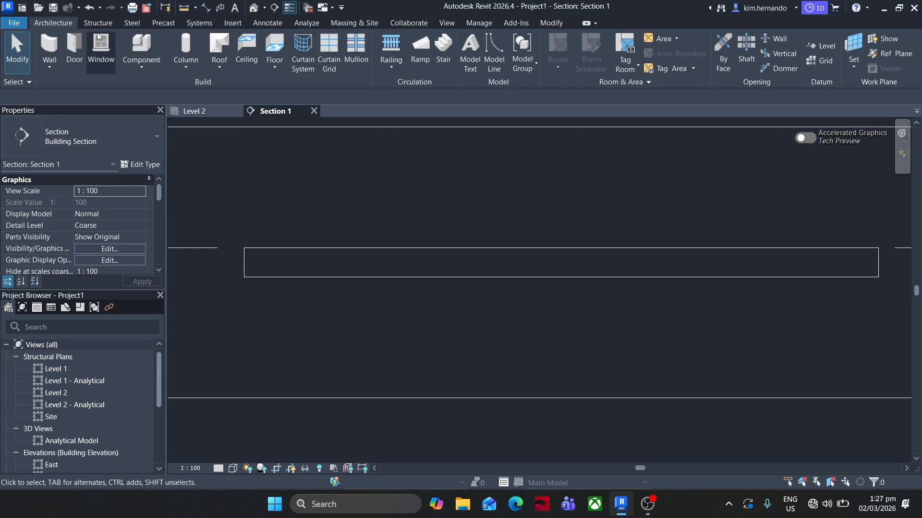
pyautogui.click(108, 21)
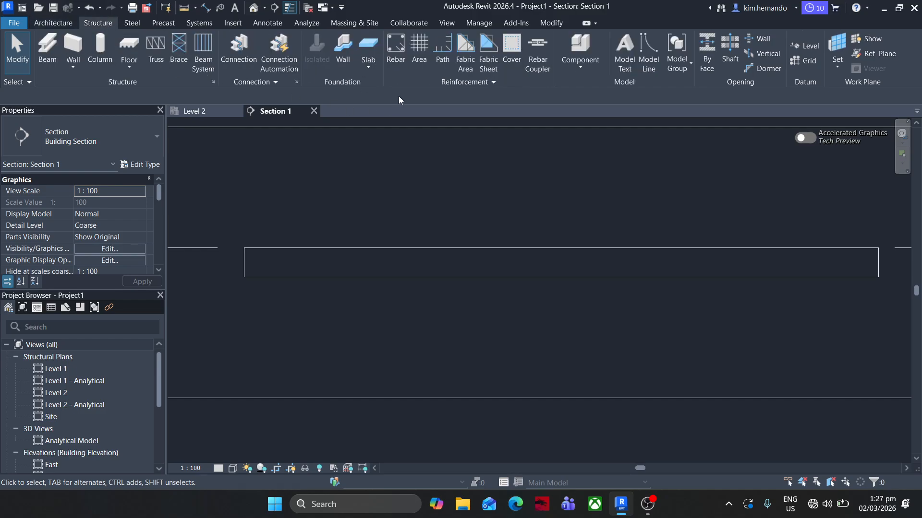
pyautogui.click(393, 42)
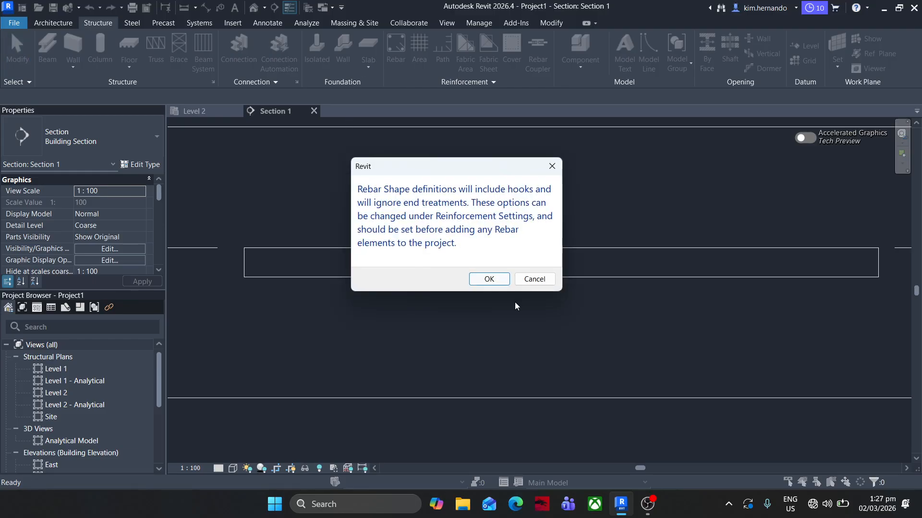
pyautogui.click(491, 281)
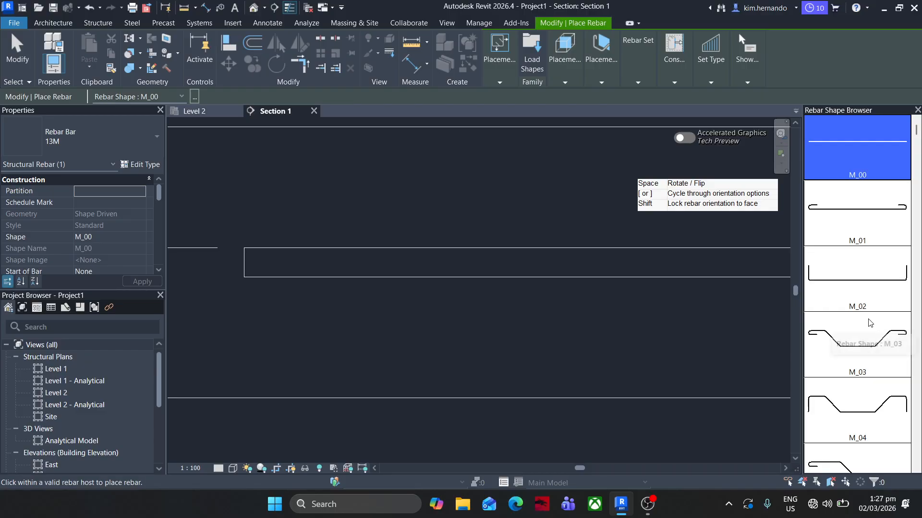
pyautogui.click(854, 395)
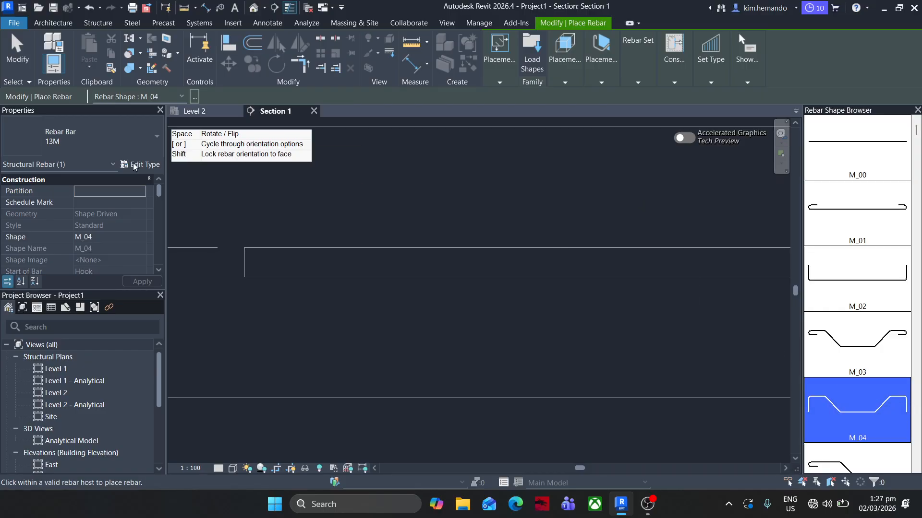
pyautogui.click(149, 140)
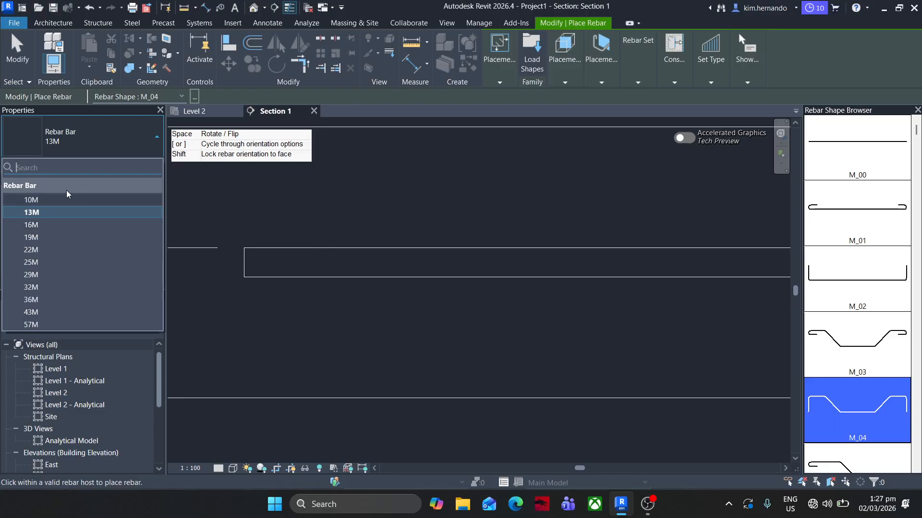
pyautogui.click(84, 215)
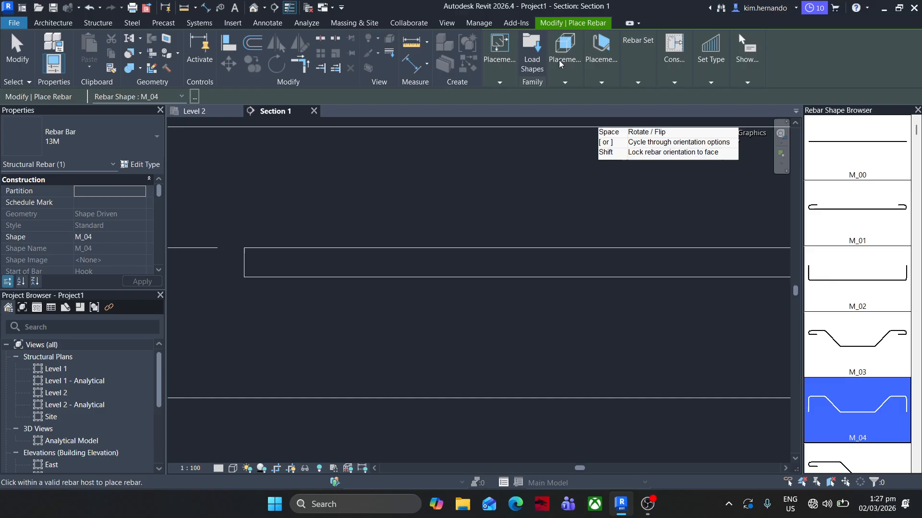
pyautogui.click(563, 83)
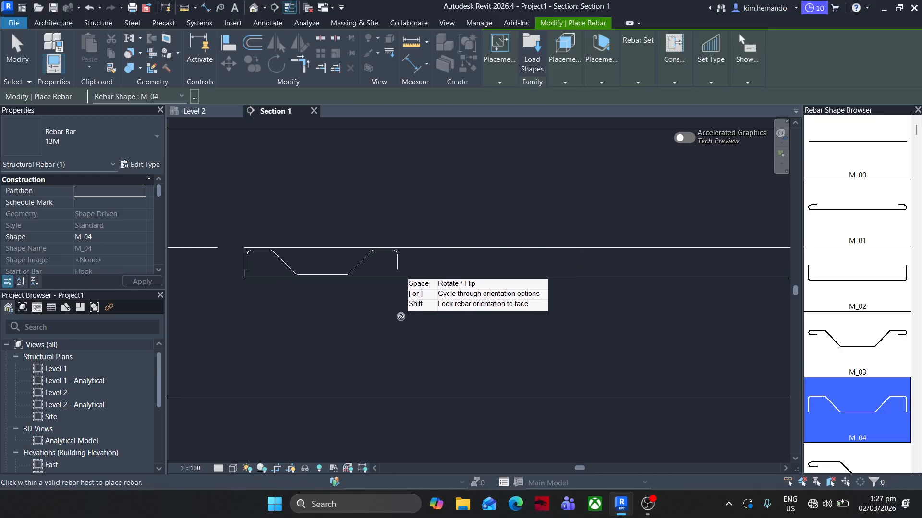
pyautogui.press('Escape')
# Draw vertical detail lines down from the slab's two lower corners and a horizontal detail line joining them about 400 mm below the slab
pyautogui.scroll(-2, 262, 366)
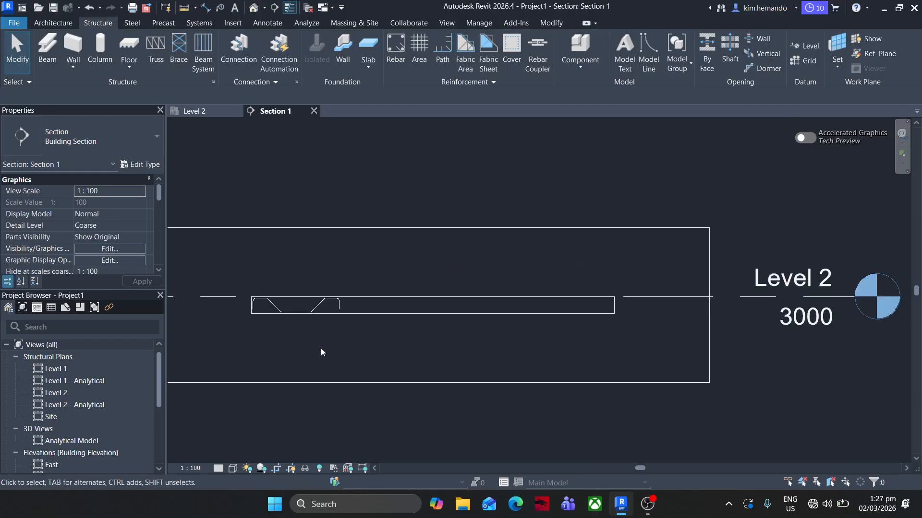
pyautogui.scroll(1, 667, 294)
pyautogui.moveTo(673, 287); pyautogui.dragTo(694, 258, button='middle')
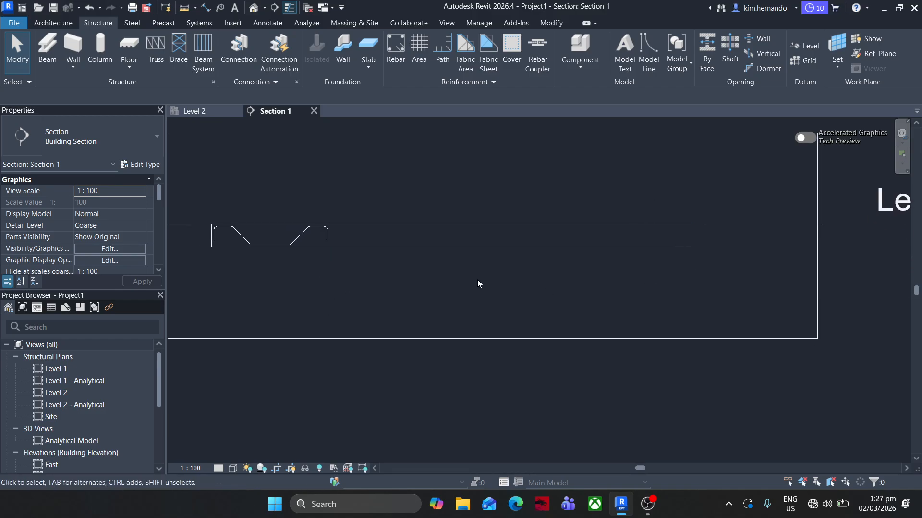
pyautogui.press('d')
pyautogui.press('l')
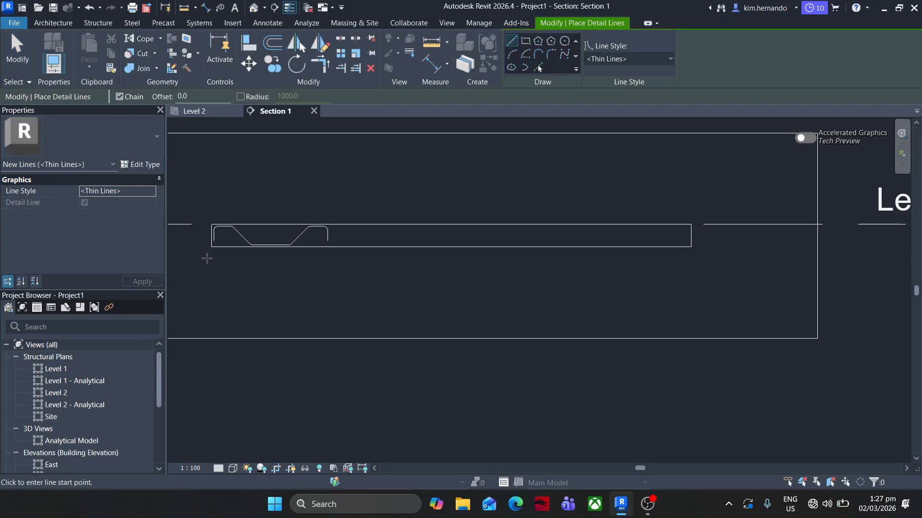
pyautogui.click(211, 247)
pyautogui.click(208, 293)
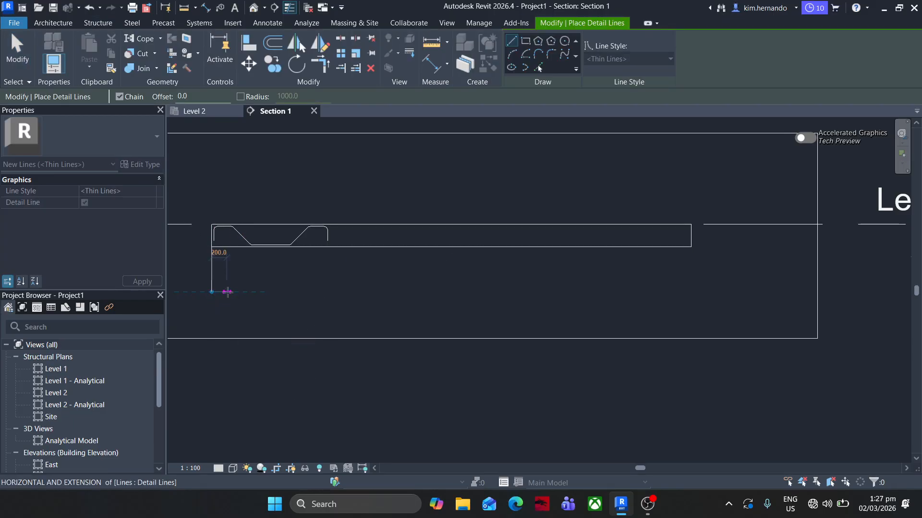
pyautogui.press('Escape')
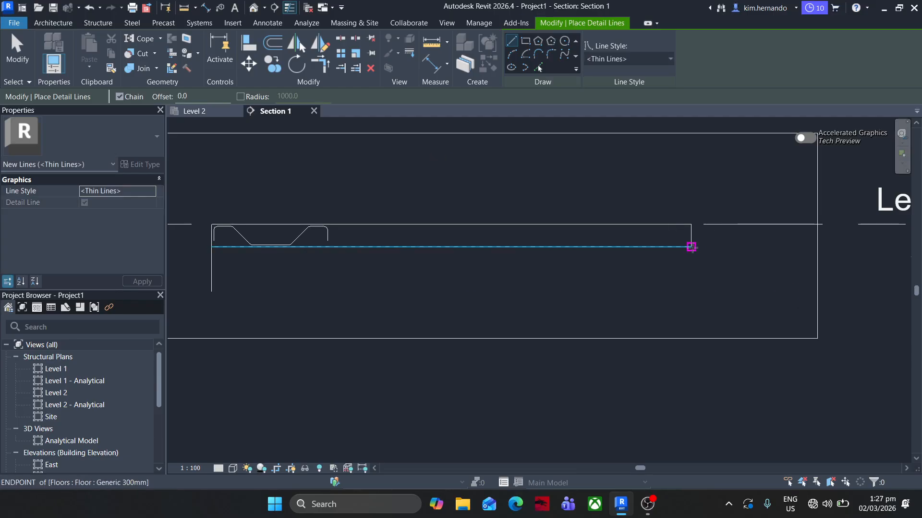
pyautogui.click(691, 247)
pyautogui.click(691, 284)
pyautogui.press('Escape')
pyautogui.press('Escape')
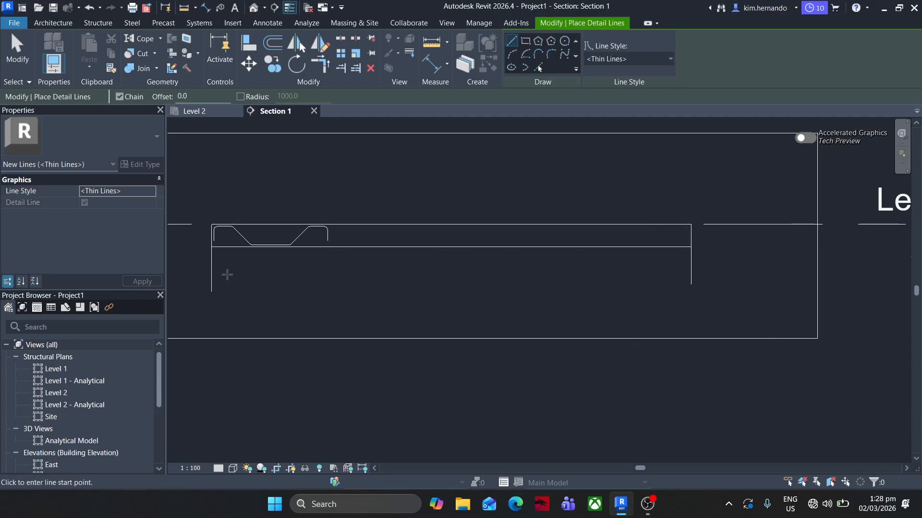
pyautogui.click(213, 276)
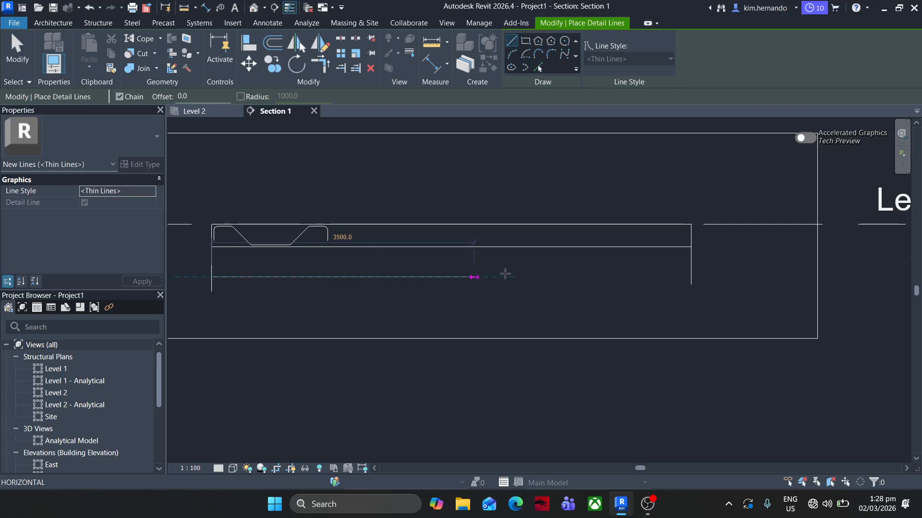
pyautogui.click(692, 277)
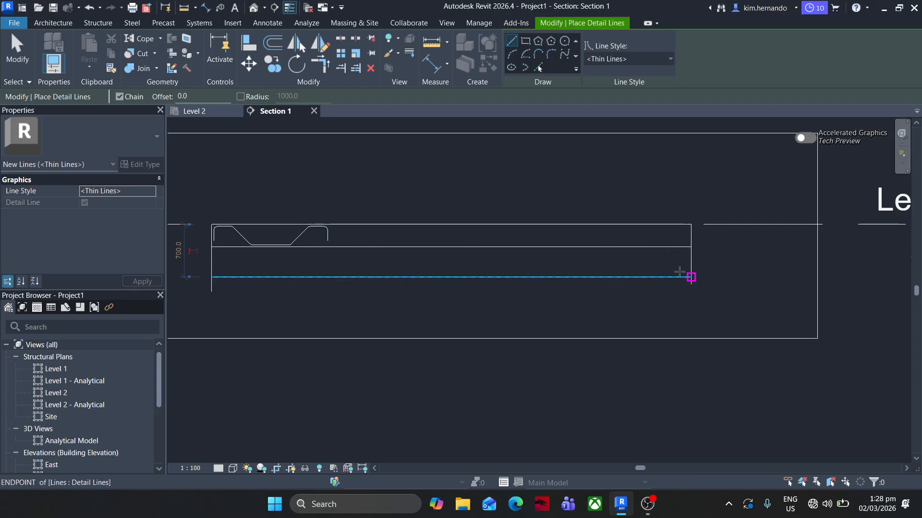
# Draw three vertical detail lines about 400 mm long, spaced between the slab ends, downward from the horizontal detail line
pyautogui.click(354, 277)
pyautogui.click(354, 306)
pyautogui.press('Escape')
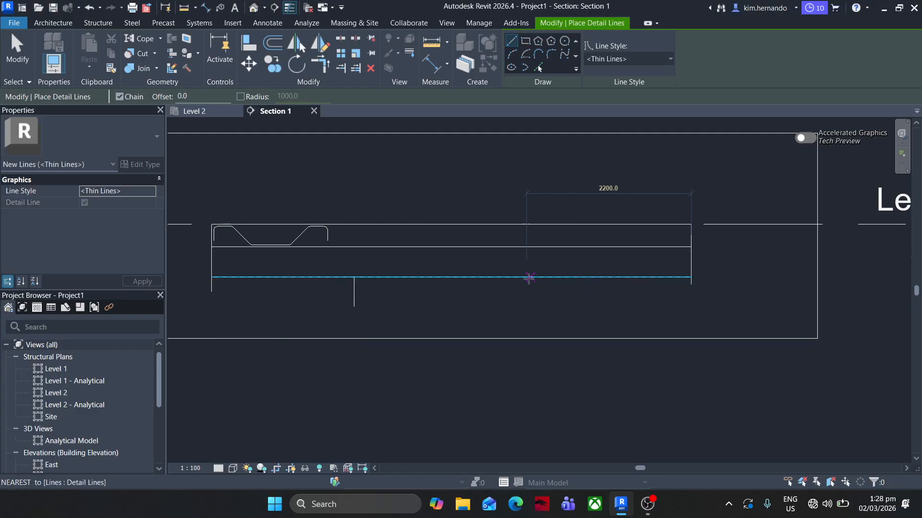
pyautogui.click(497, 277)
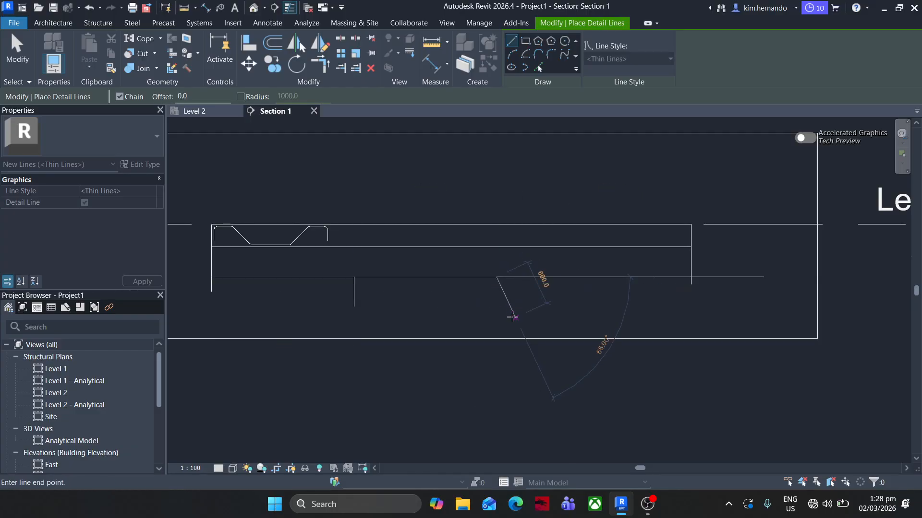
pyautogui.click(497, 306)
pyautogui.press('Escape')
pyautogui.click(586, 277)
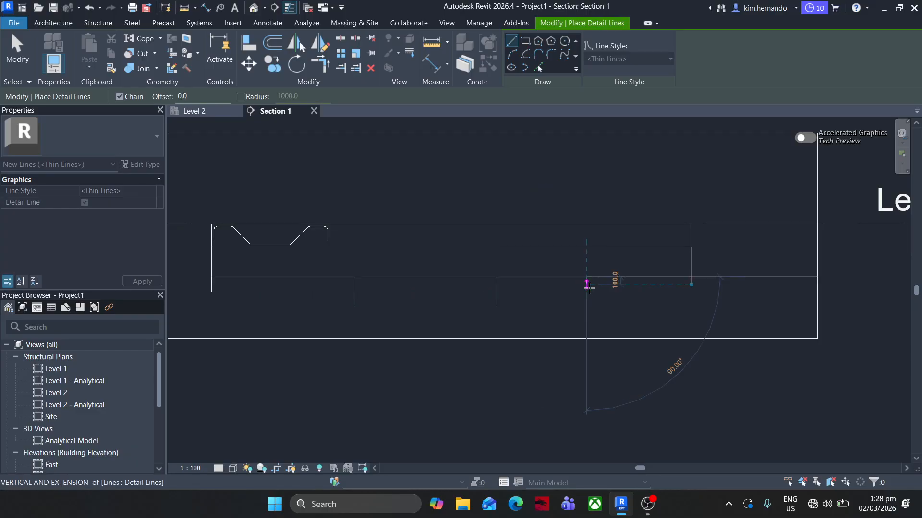
pyautogui.click(586, 306)
pyautogui.press('Escape')
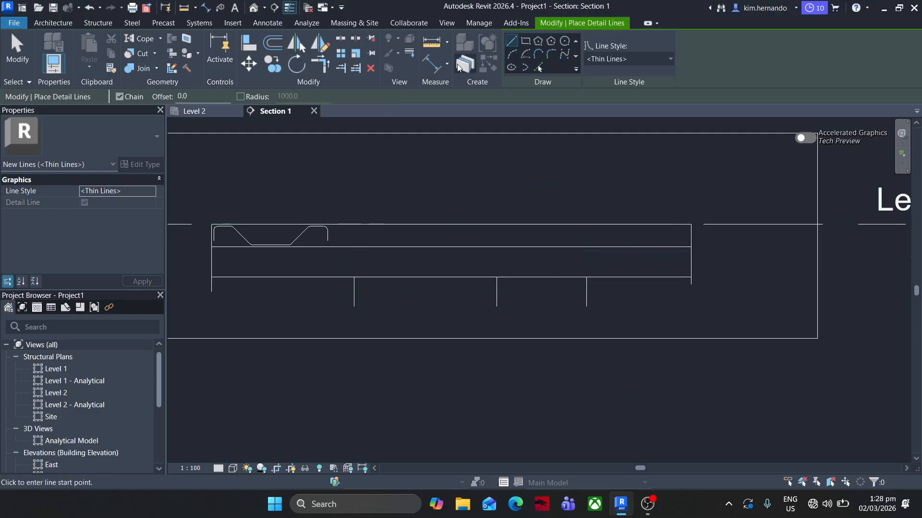
# Place an aligned dimension string below the slab across the five vertical detail lines and make its segments equal
pyautogui.press('d')
pyautogui.press('i')
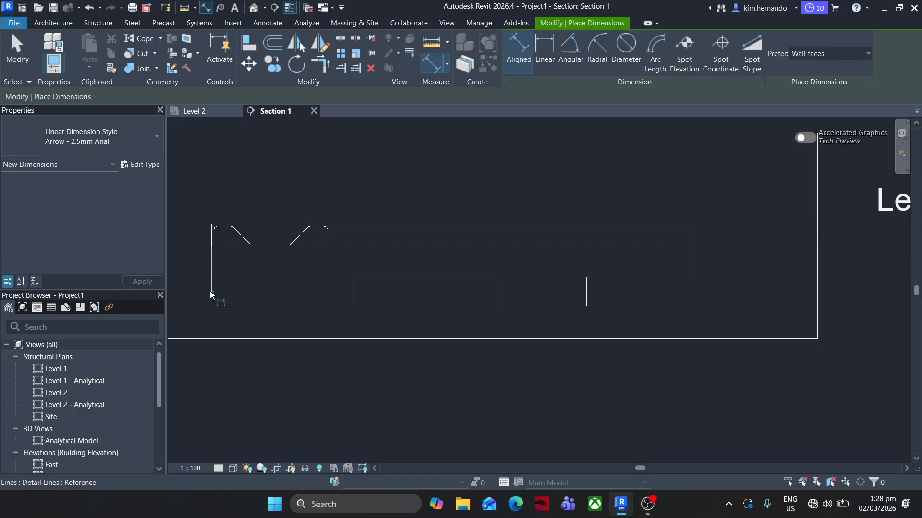
pyautogui.click(211, 292)
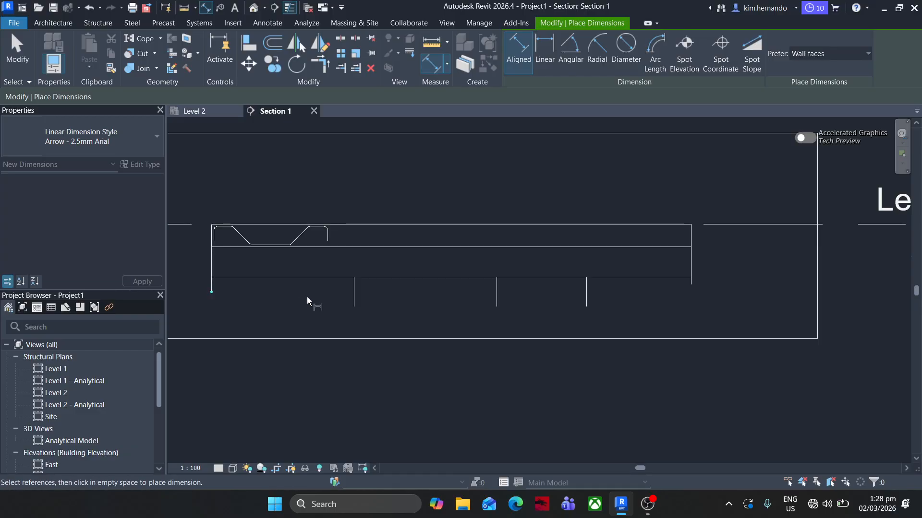
pyautogui.click(355, 296)
pyautogui.click(498, 297)
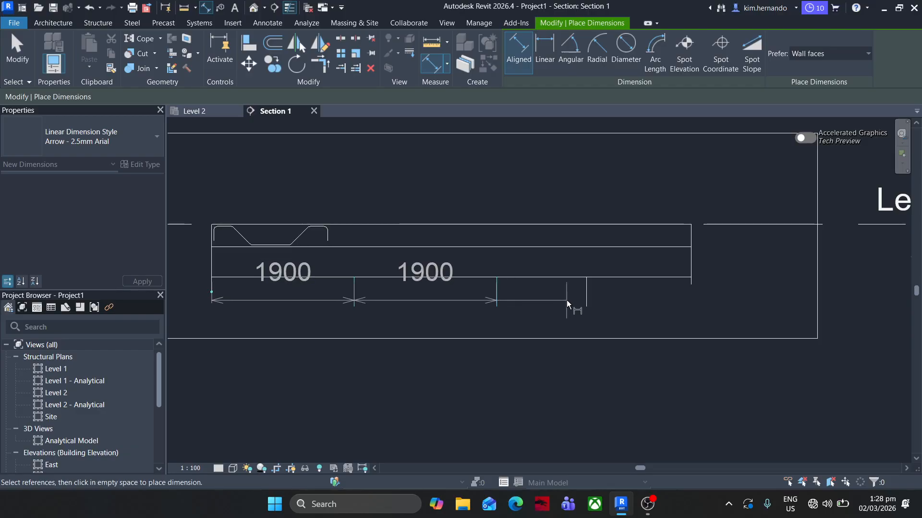
pyautogui.click(588, 297)
pyautogui.click(691, 275)
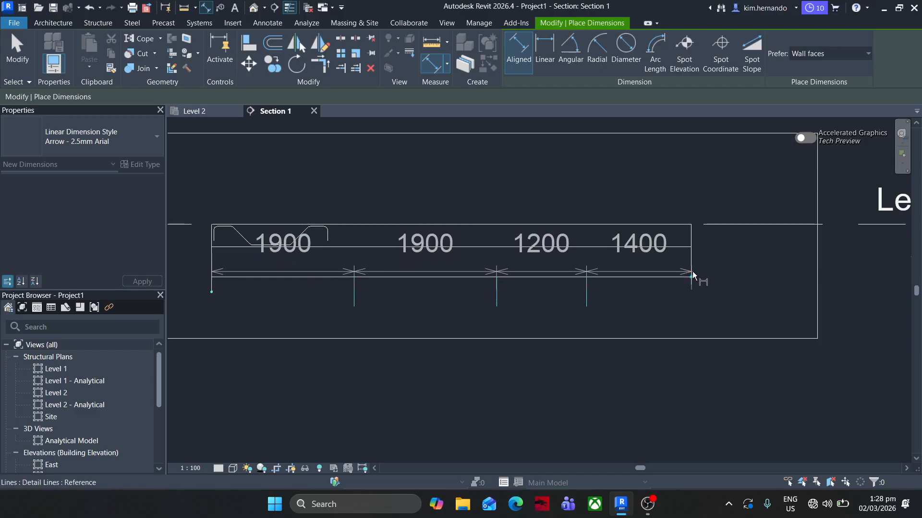
pyautogui.scroll(-2, 624, 269)
pyautogui.click(618, 356)
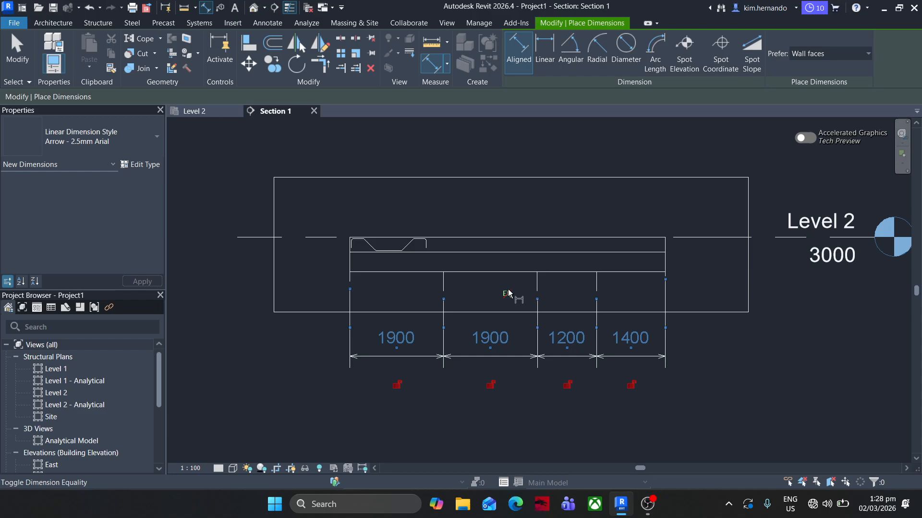
pyautogui.click(510, 294)
pyautogui.press('Escape')
# Extend the first and third intermediate vertical lines upward through the slab to a length of about 1900 mm each
pyautogui.scroll(2, 451, 283)
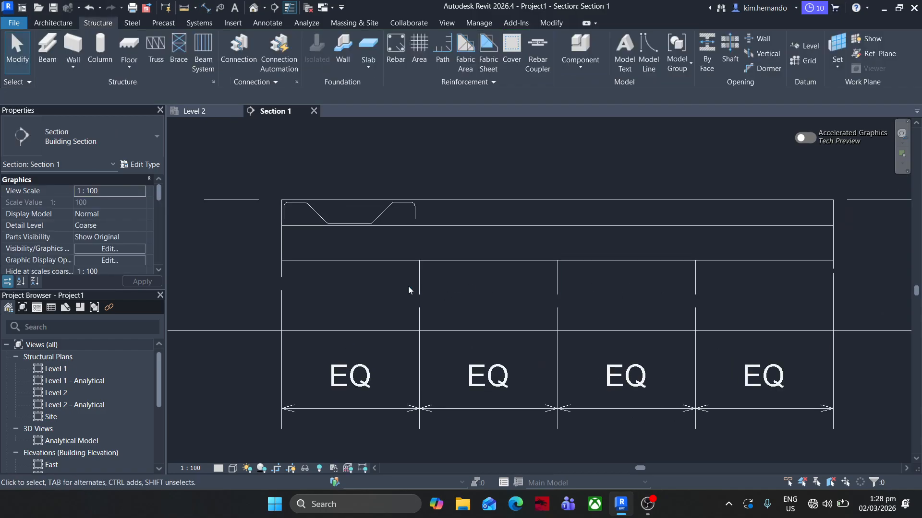
pyautogui.click(419, 278)
pyautogui.moveTo(420, 261); pyautogui.dragTo(421, 129)
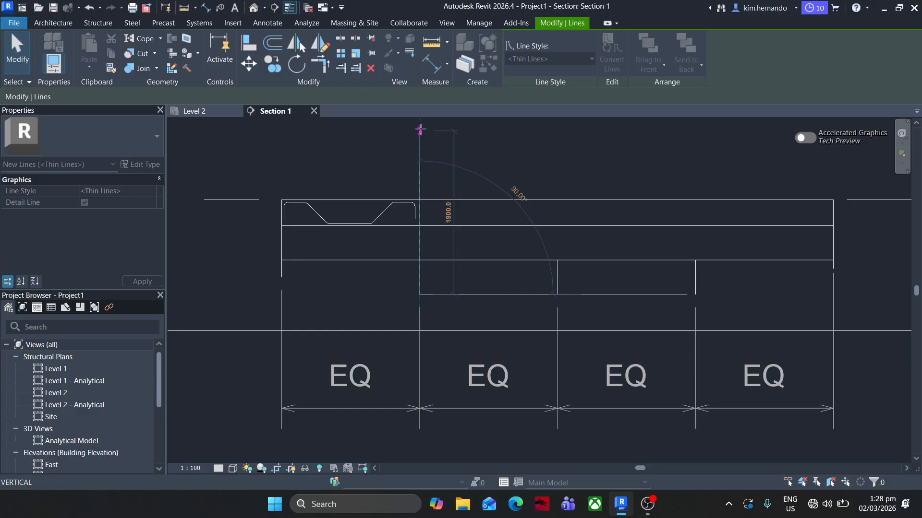
pyautogui.click(695, 277)
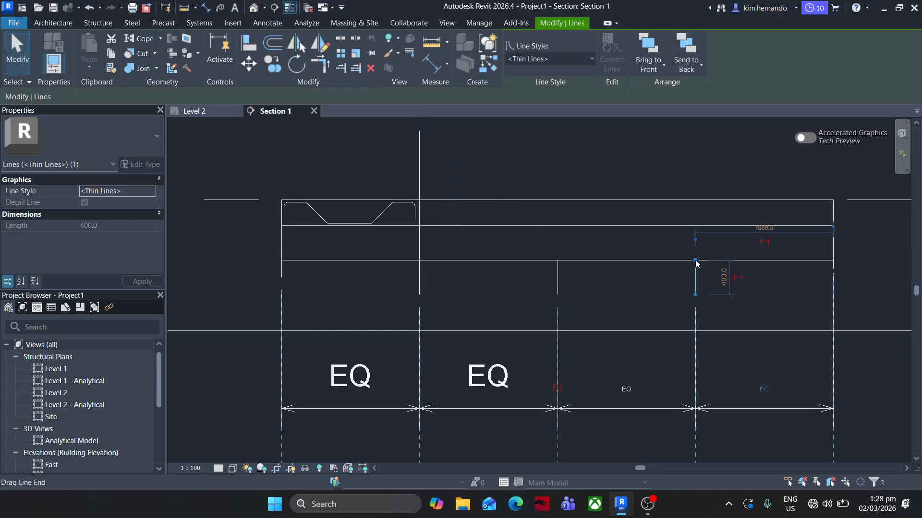
pyautogui.moveTo(695, 261); pyautogui.dragTo(698, 130)
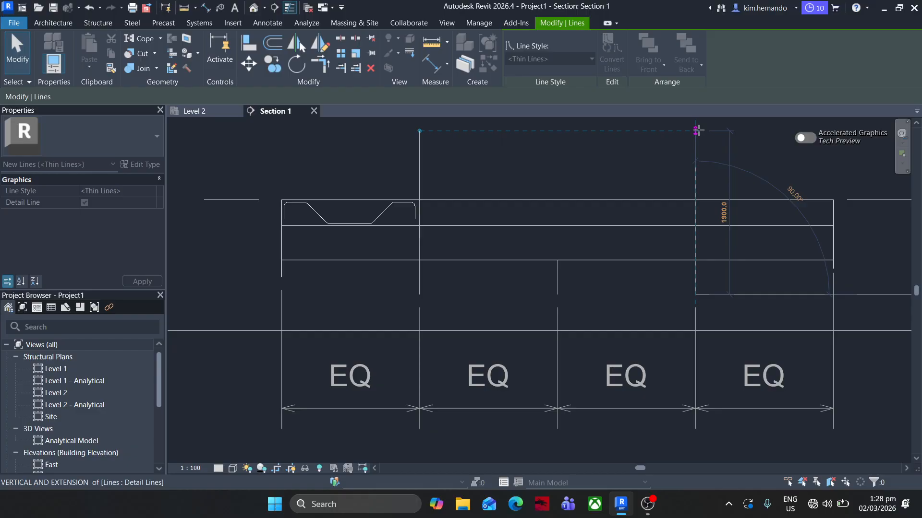
pyautogui.press('Escape')
# Delete the equality dimension string and unconstrain the detail lines
pyautogui.click(479, 412)
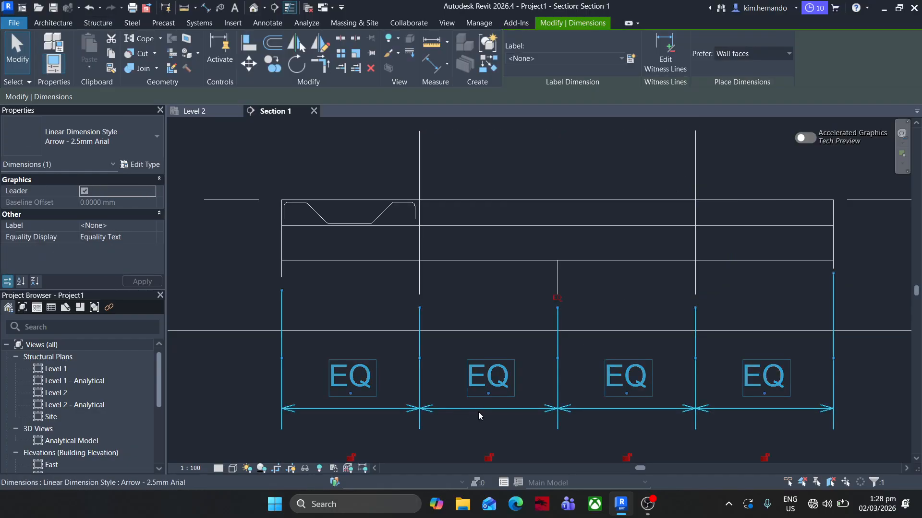
pyautogui.press('Delete')
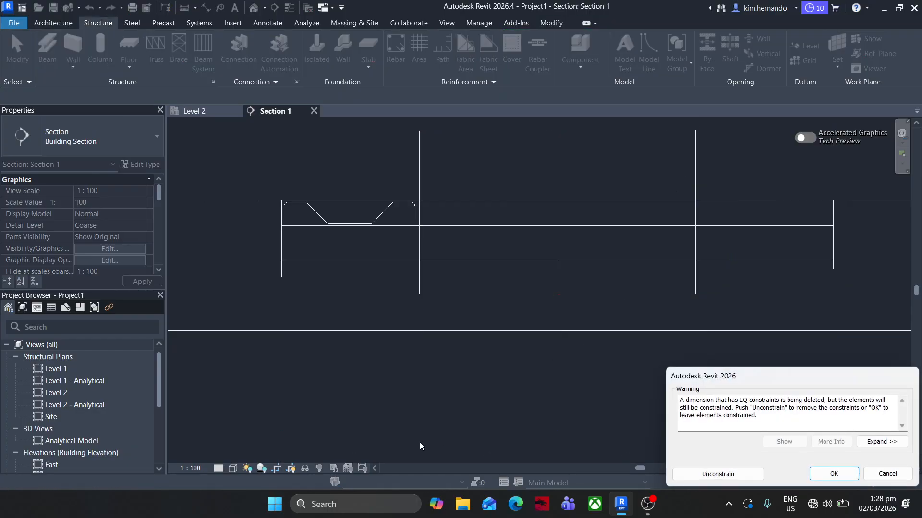
pyautogui.click(731, 474)
# Set the section view's detail level to Fine
pyautogui.click(224, 473)
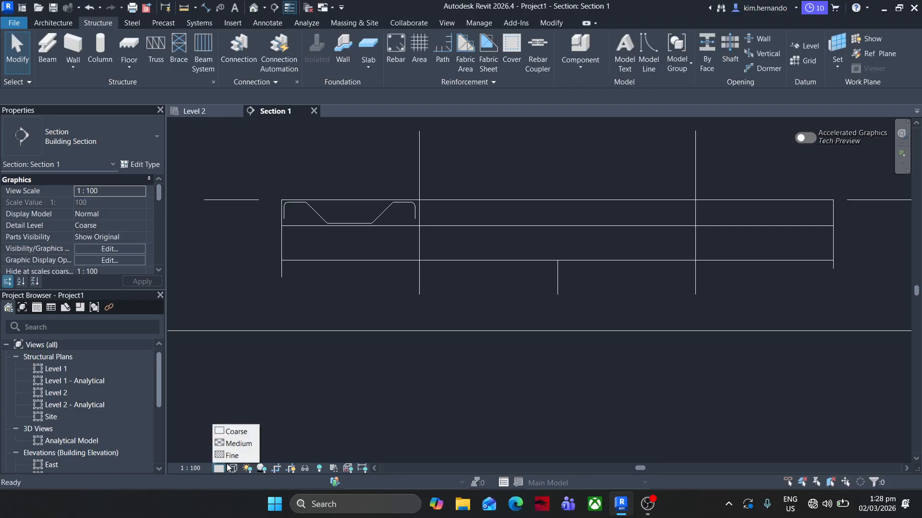
pyautogui.click(231, 454)
pyautogui.scroll(2, 377, 218)
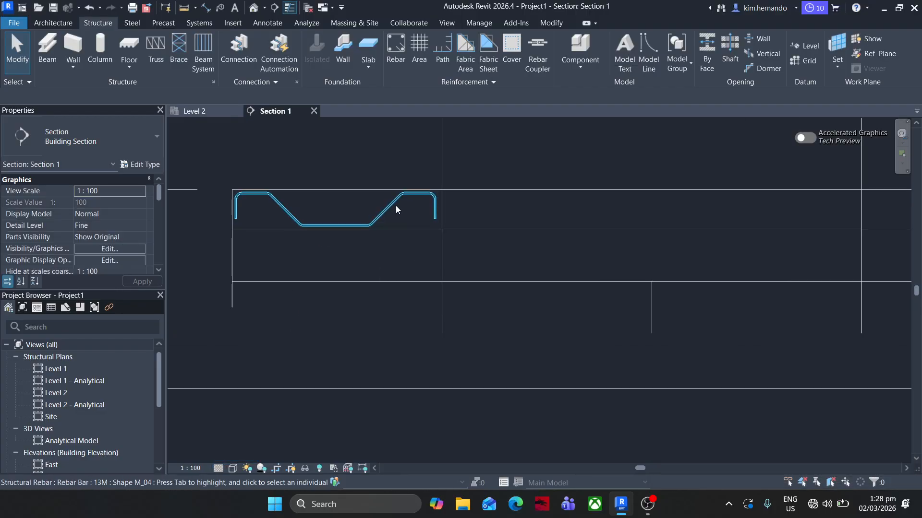
# Try to stretch the bent rebar's right end past the first quarter-point line
pyautogui.click(434, 213)
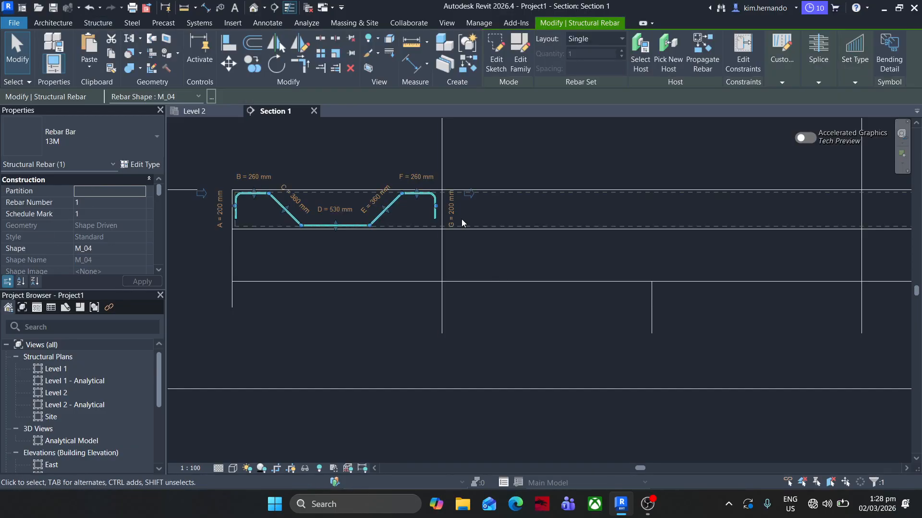
pyautogui.moveTo(461, 219); pyautogui.dragTo(307, 237, button='middle')
pyautogui.moveTo(298, 225); pyautogui.dragTo(375, 227)
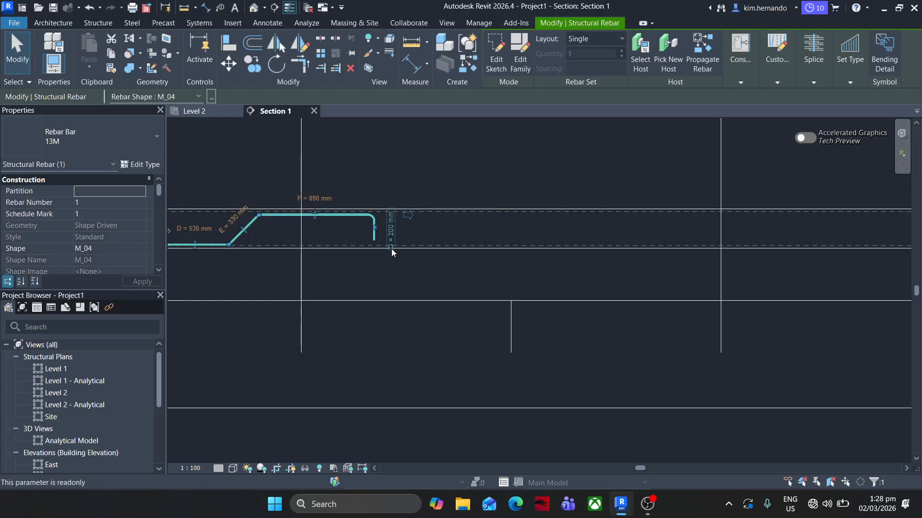
pyautogui.hotkey('ctrl', 'z')
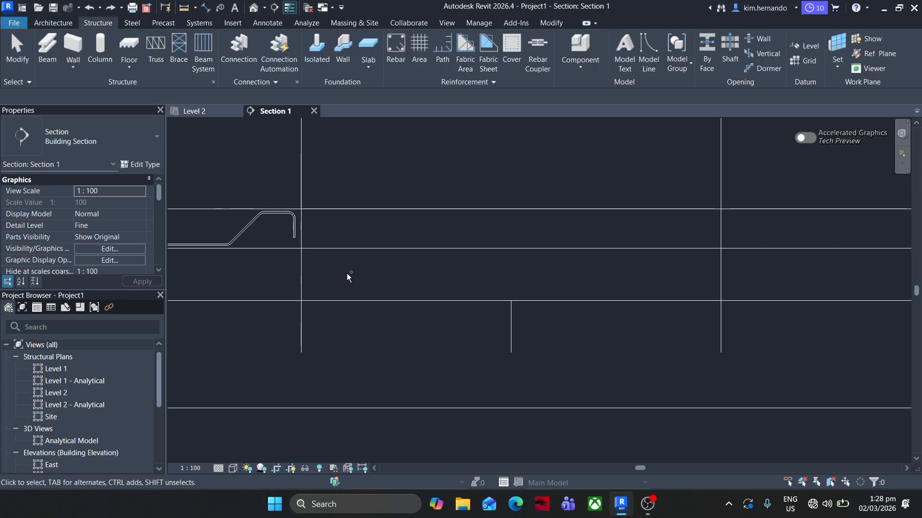
# Move the bent rebar's right sloped segment along the slab to the three-quarter-point line
pyautogui.click(245, 232)
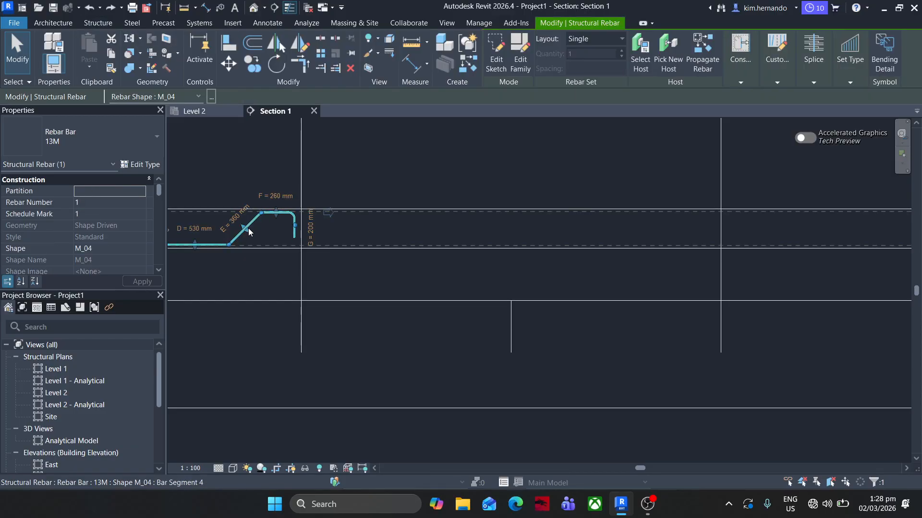
pyautogui.scroll(2, 254, 219)
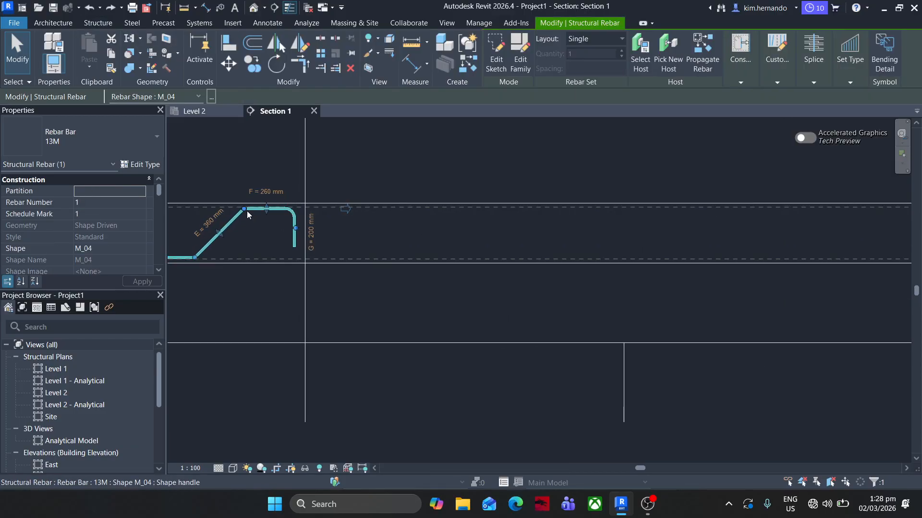
pyautogui.scroll(-2, 267, 228)
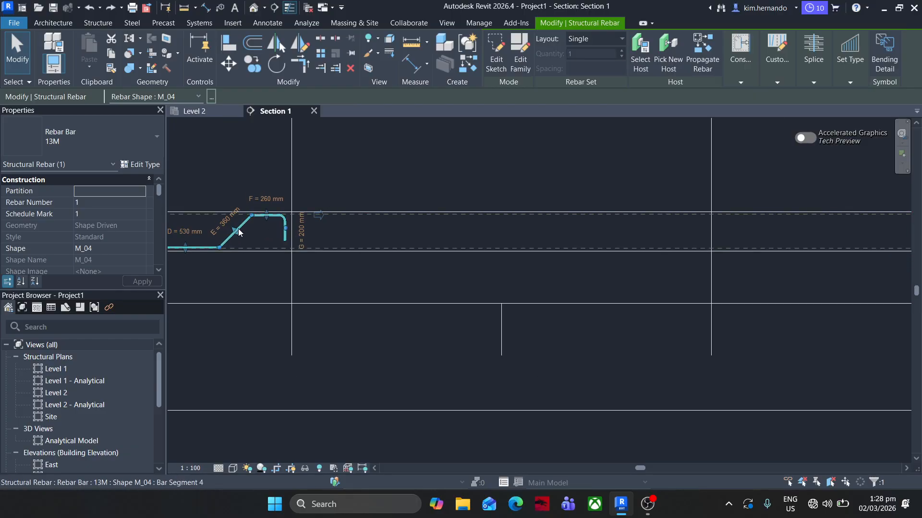
pyautogui.moveTo(236, 235); pyautogui.dragTo(749, 233)
pyautogui.moveTo(251, 238); pyautogui.dragTo(711, 234)
# Stretch the rebar's right end to the cover line at the slab's right edge, making segment F about 1470 mm long
pyautogui.moveTo(717, 245); pyautogui.dragTo(397, 247, button='middle')
pyautogui.scroll(2, 398, 245)
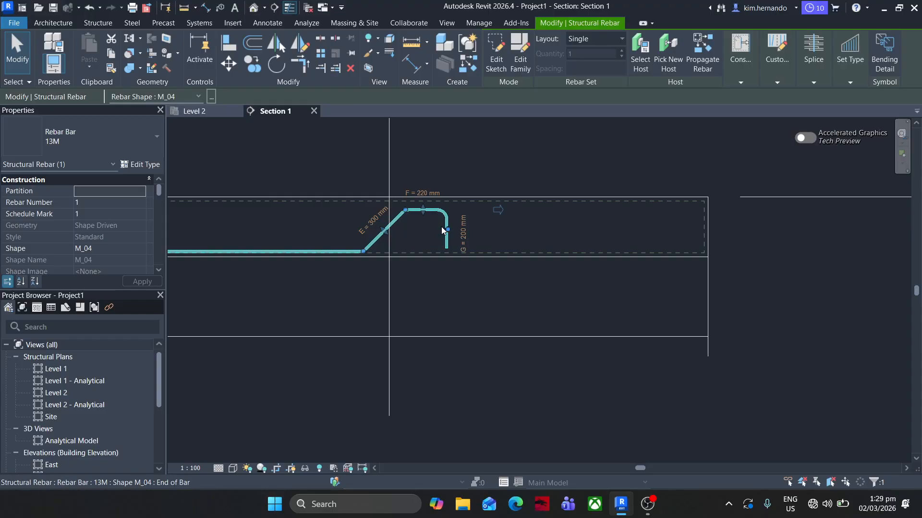
pyautogui.moveTo(447, 233); pyautogui.dragTo(702, 227)
# Shift the rebar's right sloped segment so its lower bend meets the three-quarter-point line
pyautogui.scroll(3, 268, 246)
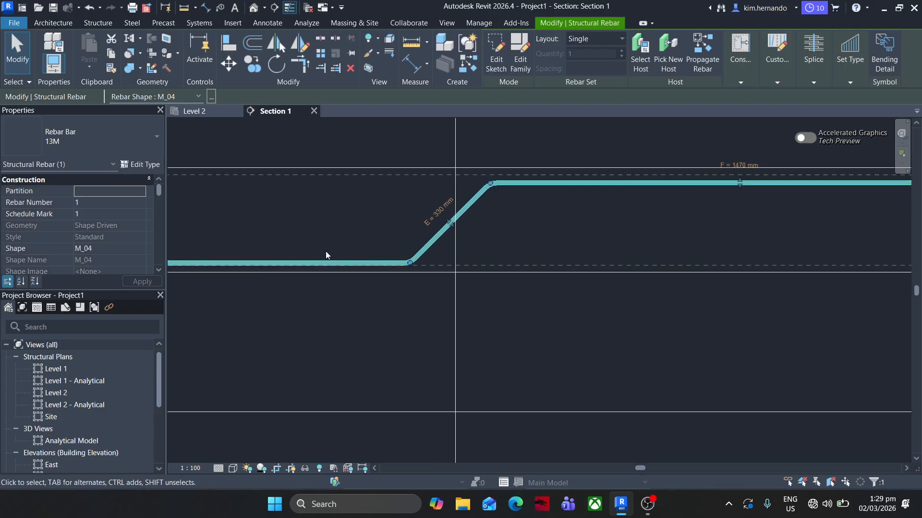
pyautogui.moveTo(433, 273); pyautogui.dragTo(476, 273)
pyautogui.scroll(-2, 624, 298)
pyautogui.moveTo(338, 300)
pyautogui.mouseDown(button='middle')
pyautogui.moveTo(591, 270)
pyautogui.moveTo(341, 297)
pyautogui.mouseUp(button='middle')
pyautogui.scroll(4, 567, 275)
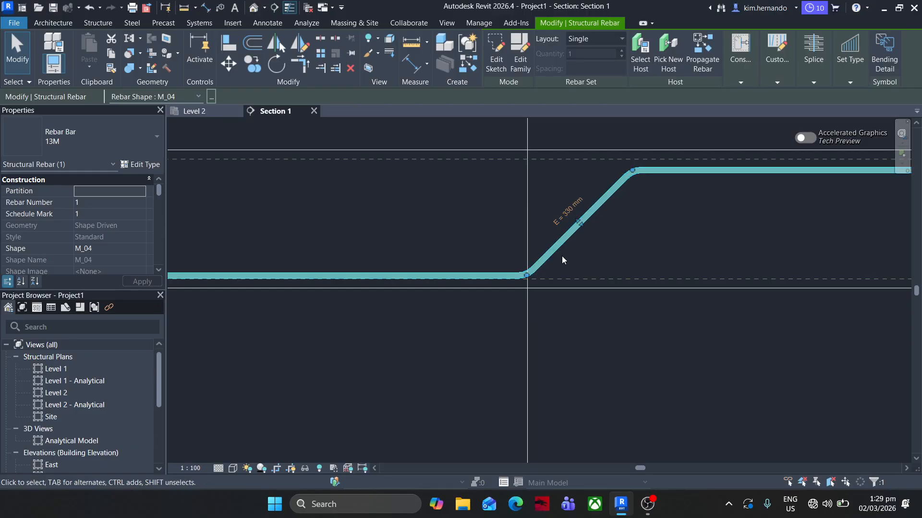
pyautogui.scroll(-2, 604, 214)
pyautogui.moveTo(382, 265); pyautogui.dragTo(852, 236, button='middle')
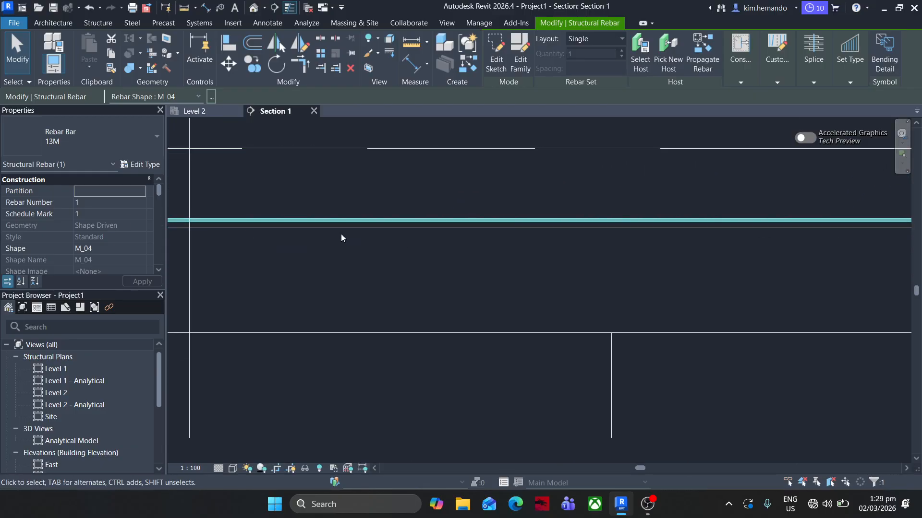
# Shift the bent rebar's left sloped segment so its lower bend meets the first quarter-point line, making segment B about 1340 mm long
pyautogui.moveTo(489, 236); pyautogui.dragTo(785, 264, button='middle')
pyautogui.moveTo(206, 242); pyautogui.dragTo(358, 241, button='middle')
pyautogui.scroll(1, 349, 232)
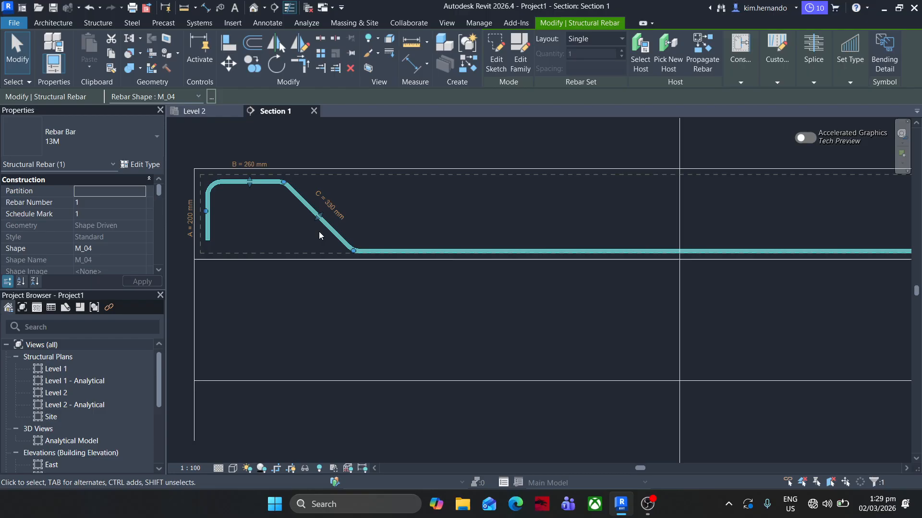
pyautogui.moveTo(356, 253); pyautogui.dragTo(679, 251)
pyautogui.scroll(-2, 230, 279)
pyautogui.moveTo(417, 307); pyautogui.dragTo(266, 280, button='middle')
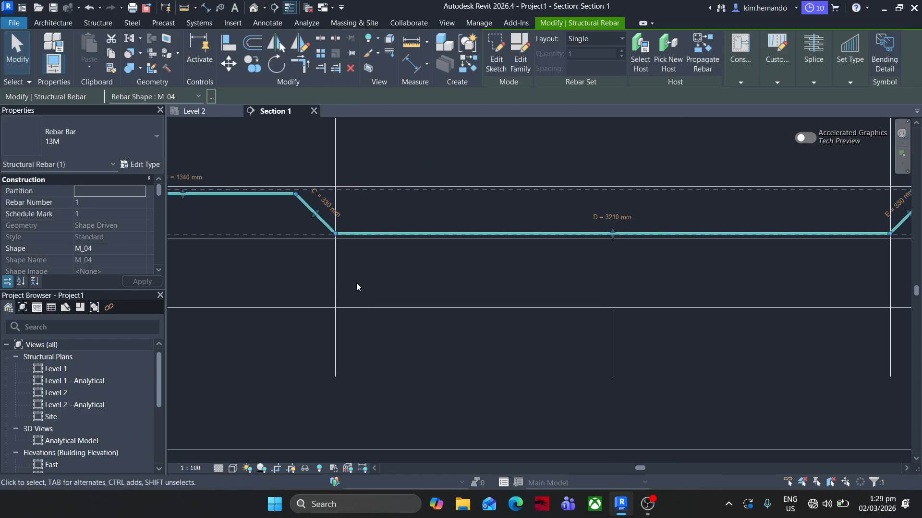
# Distribute the bent M_04 rebar as a set with Maximum Spacing layout at 400 mm
pyautogui.scroll(-2, 356, 283)
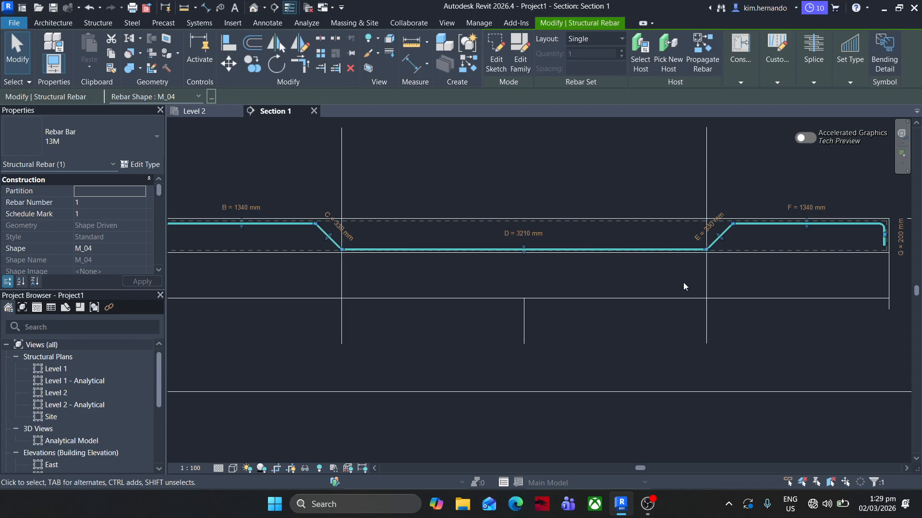
pyautogui.click(620, 39)
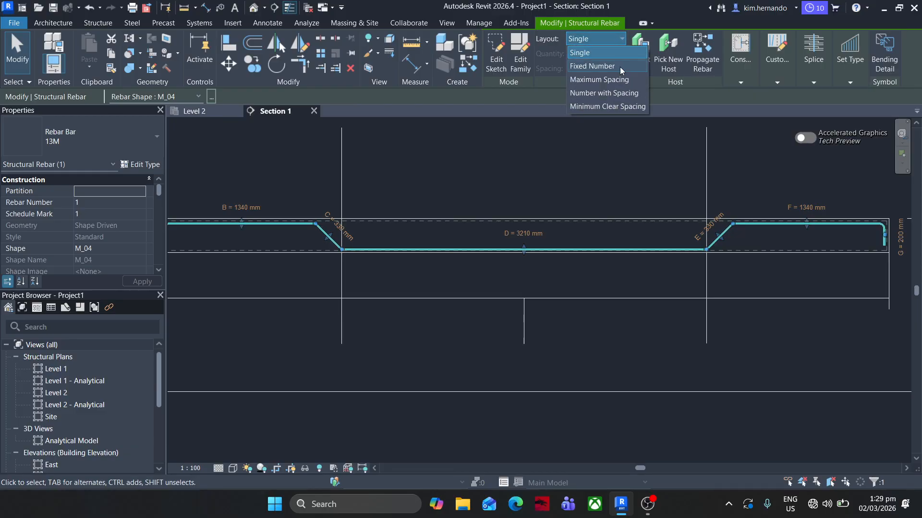
pyautogui.click(618, 80)
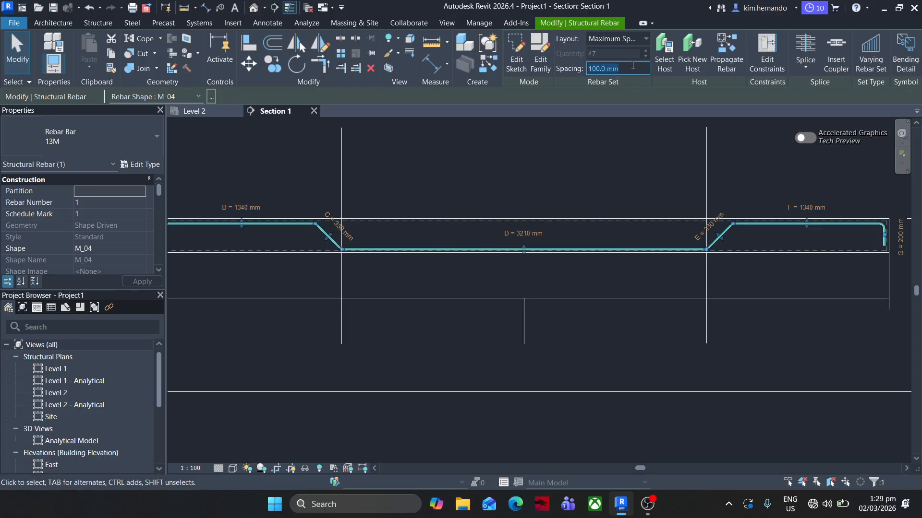
pyautogui.write('400')
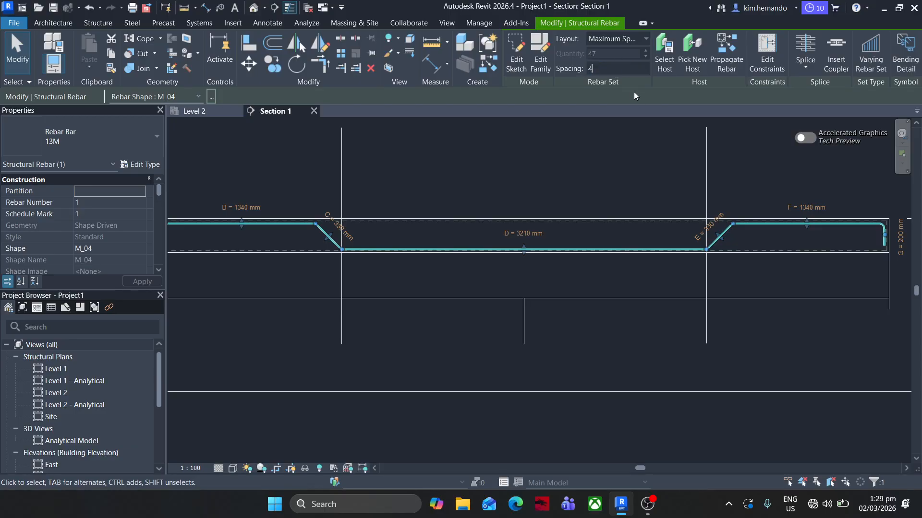
pyautogui.click(650, 262)
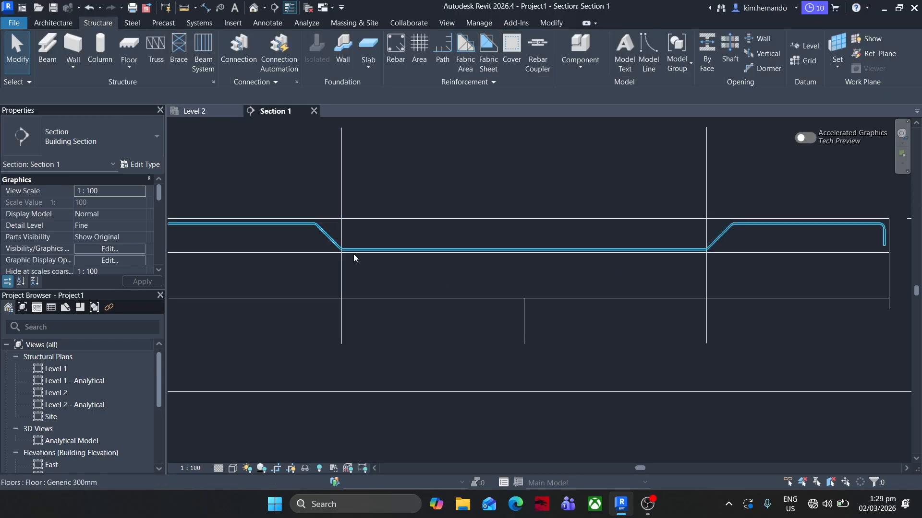
# Place a 13M rebar of shape M_02 in the slab section, spanning its full width with end legs pointing down
pyautogui.moveTo(354, 255); pyautogui.dragTo(475, 240, button='middle')
pyautogui.moveTo(320, 225); pyautogui.dragTo(237, 240, button='middle')
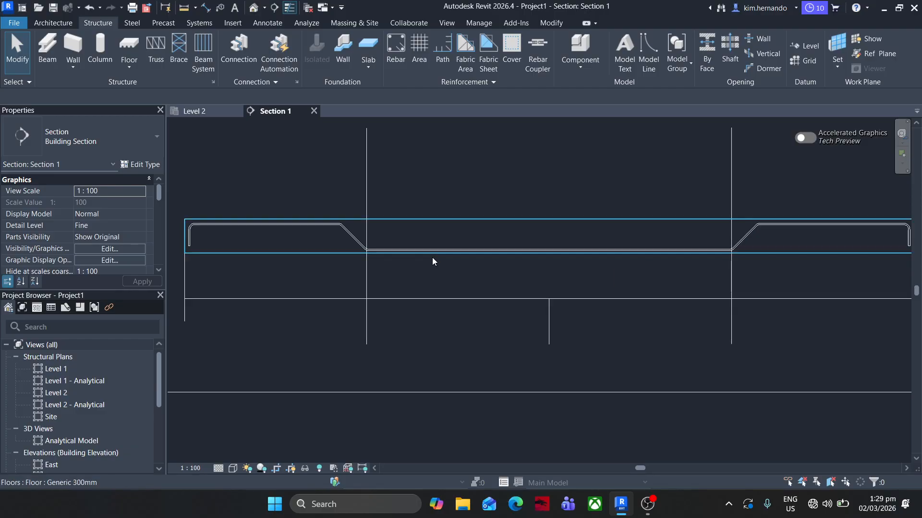
pyautogui.scroll(2, 346, 230)
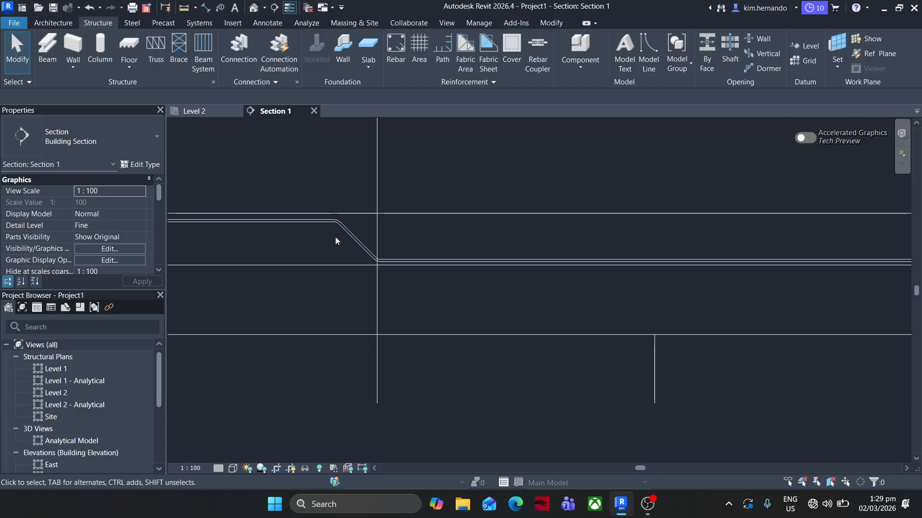
pyautogui.scroll(-2, 322, 243)
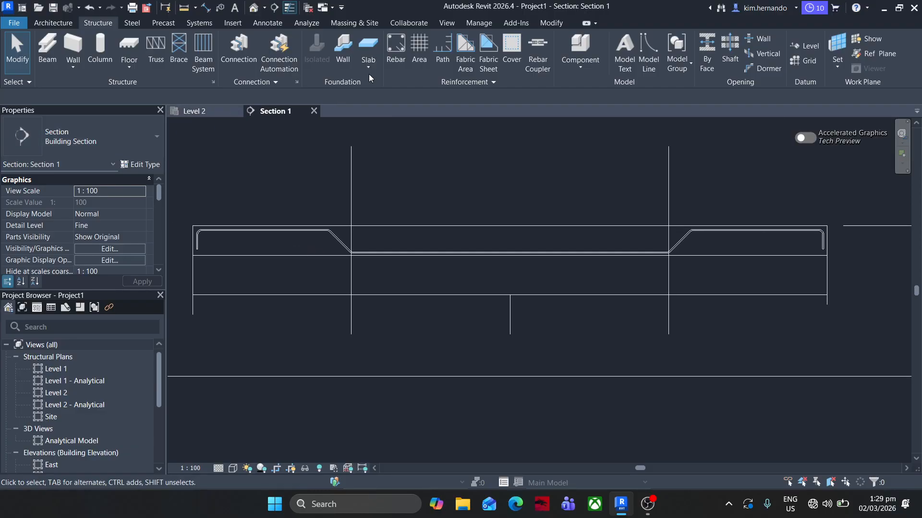
pyautogui.click(391, 42)
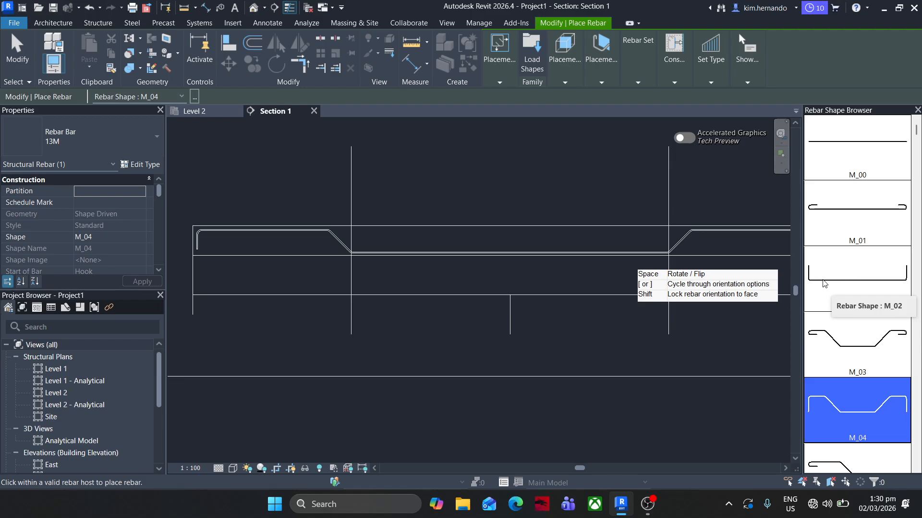
pyautogui.click(847, 278)
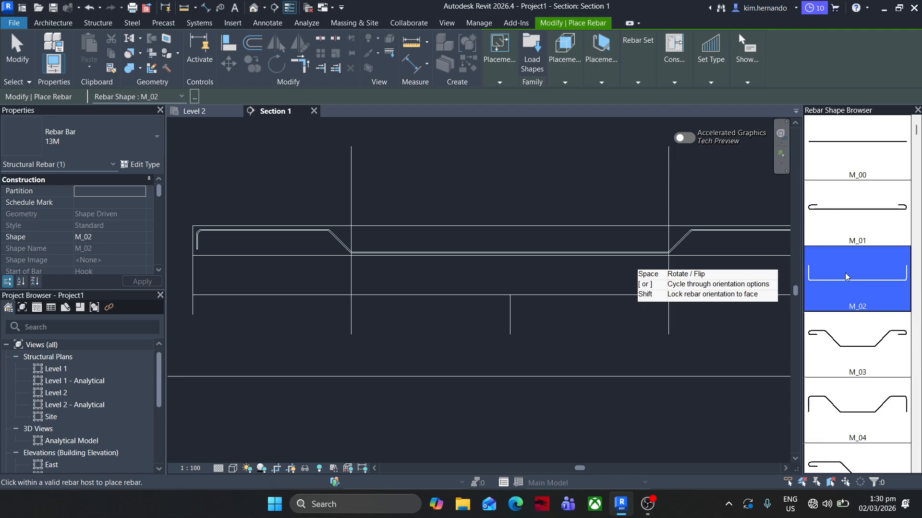
pyautogui.click(485, 239)
pyautogui.press('Escape')
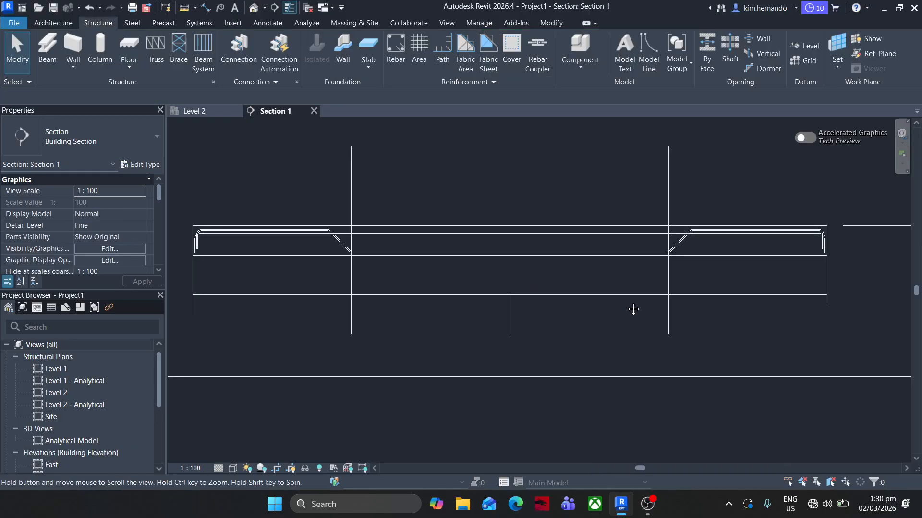
# Stretch the bent M_04 rebar's left hooked end out to the cover line at the slab's left edge
pyautogui.scroll(4, 694, 229)
pyautogui.scroll(3, 688, 222)
pyautogui.scroll(-5, 683, 219)
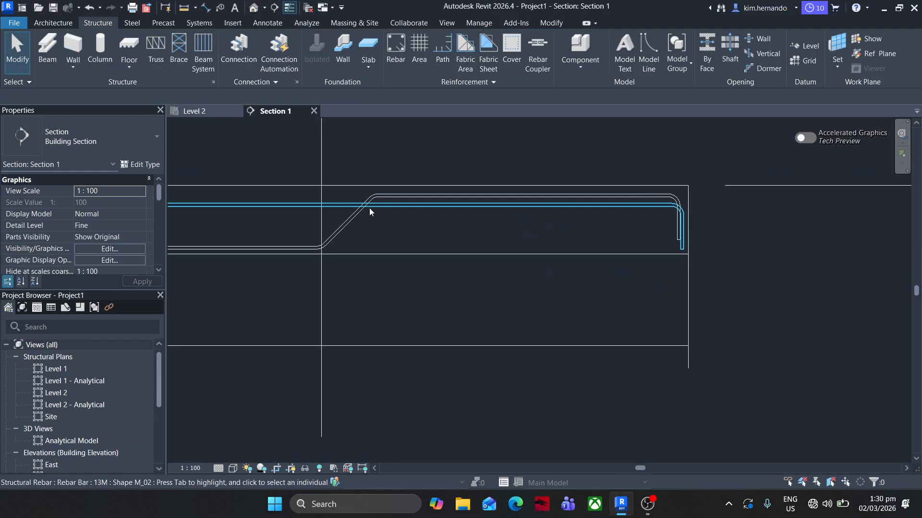
pyautogui.moveTo(369, 212); pyautogui.dragTo(681, 233, button='middle')
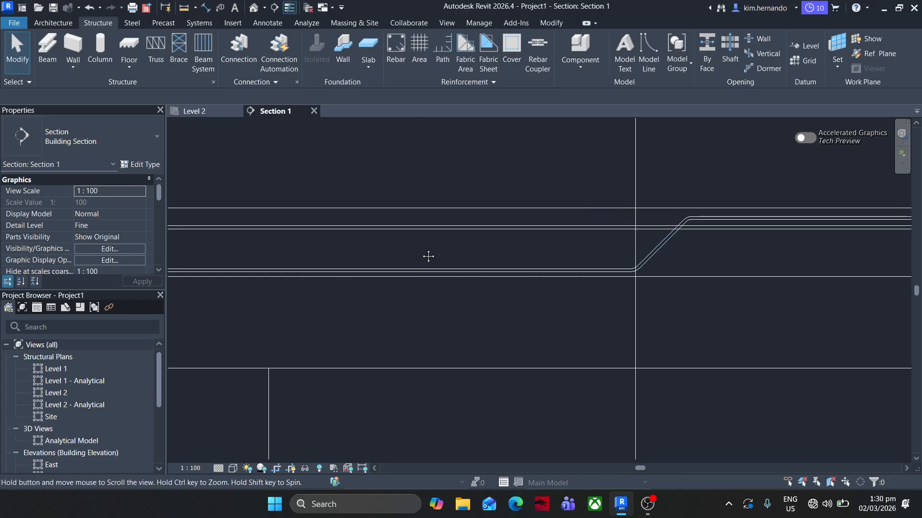
pyautogui.moveTo(428, 258); pyautogui.dragTo(742, 245, button='middle')
pyautogui.moveTo(256, 228); pyautogui.dragTo(580, 236, button='middle')
pyautogui.scroll(2, 466, 217)
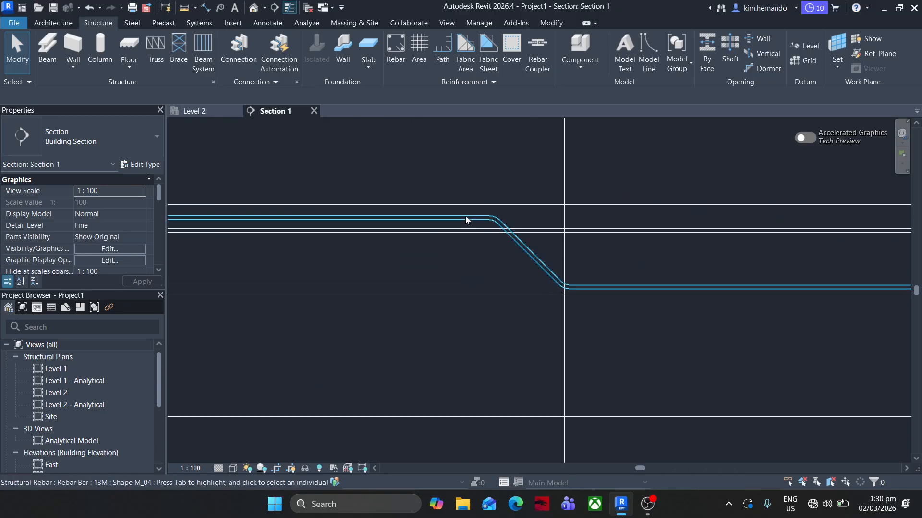
pyautogui.scroll(-2, 469, 240)
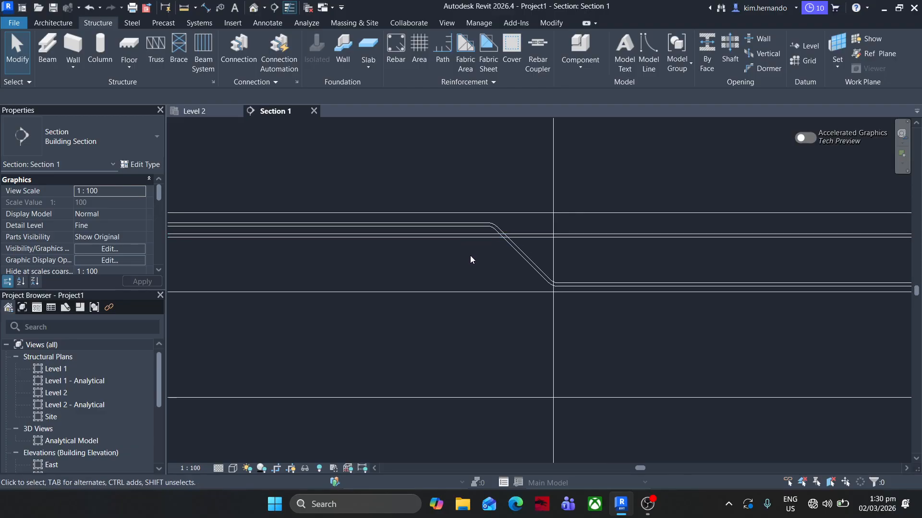
pyautogui.moveTo(322, 269); pyautogui.dragTo(475, 264, button='middle')
pyautogui.scroll(2, 273, 223)
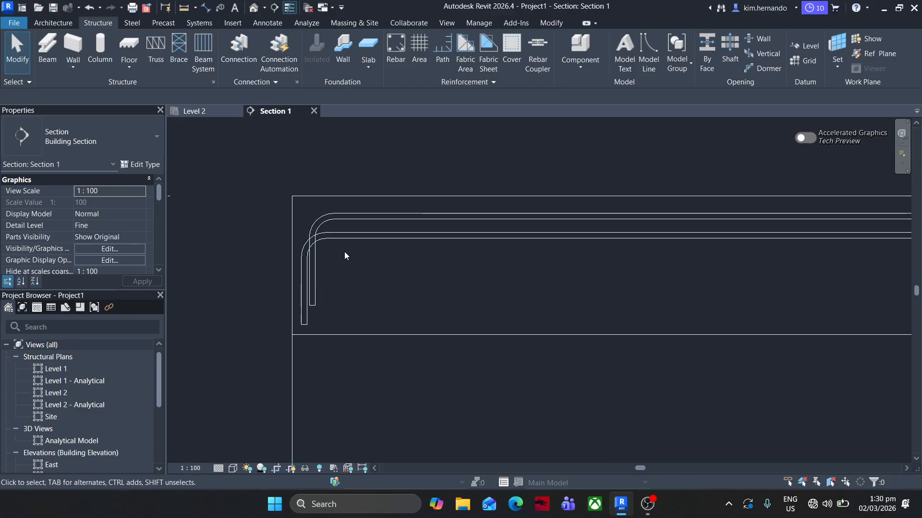
pyautogui.click(353, 240)
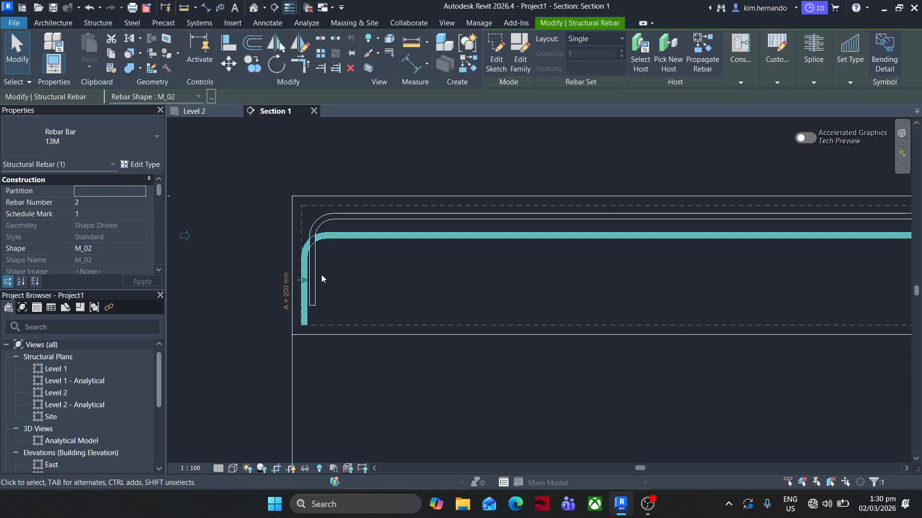
pyautogui.scroll(2, 314, 279)
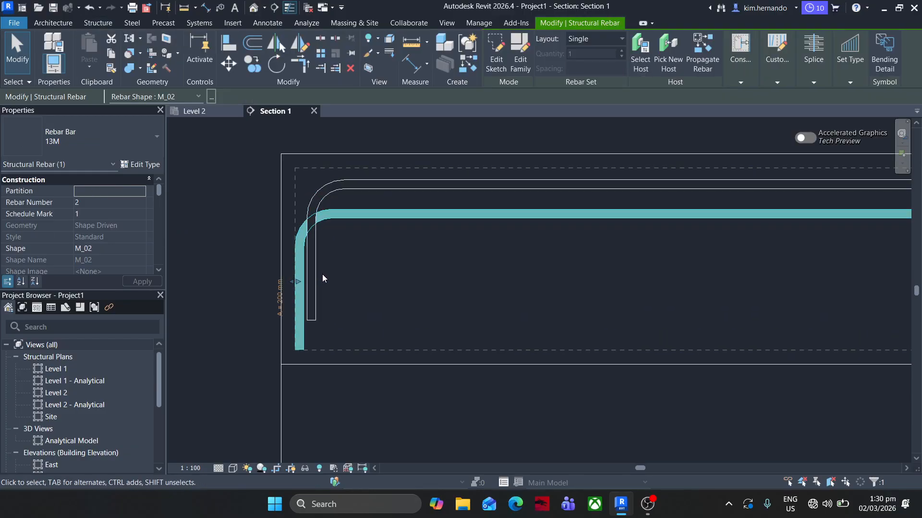
pyautogui.click(322, 274)
pyautogui.click(313, 276)
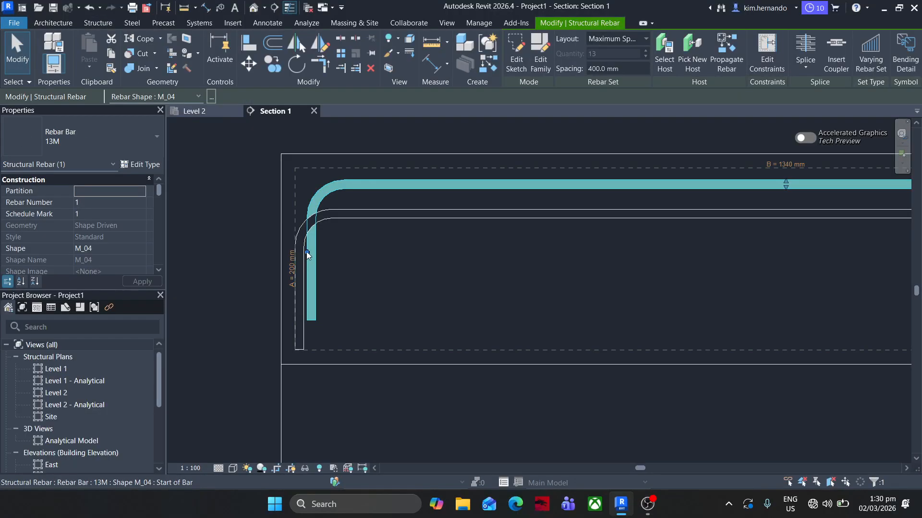
pyautogui.moveTo(288, 249); pyautogui.dragTo(298, 243)
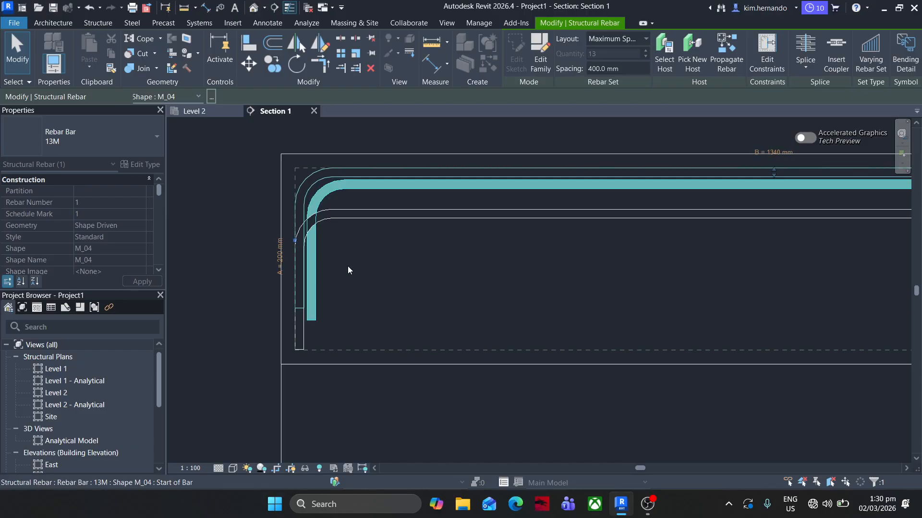
# Stretch the bent M_04 rebar's right hooked end out to the cover line at the slab's right edge
pyautogui.scroll(-2, 384, 286)
pyautogui.scroll(-1, 384, 286)
pyautogui.moveTo(552, 307); pyautogui.dragTo(115, 308, button='middle')
pyautogui.scroll(-4, 396, 284)
pyautogui.moveTo(613, 302); pyautogui.dragTo(39, 287, button='middle')
pyautogui.moveTo(847, 275); pyautogui.dragTo(506, 250, button='middle')
pyautogui.scroll(3, 288, 243)
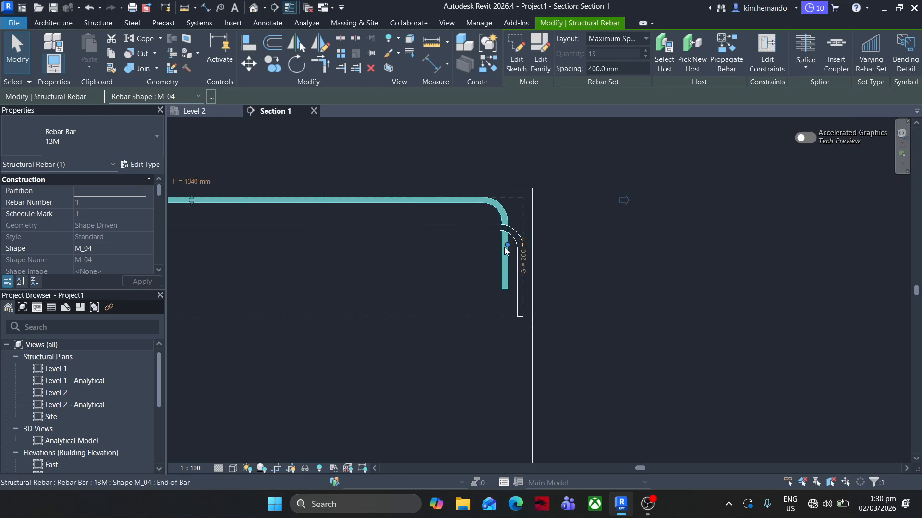
pyautogui.moveTo(507, 244); pyautogui.dragTo(527, 244)
pyautogui.click(753, 310)
# Open the default 3D view of the slab and set its detail level to Fine
pyautogui.scroll(-5, 679, 293)
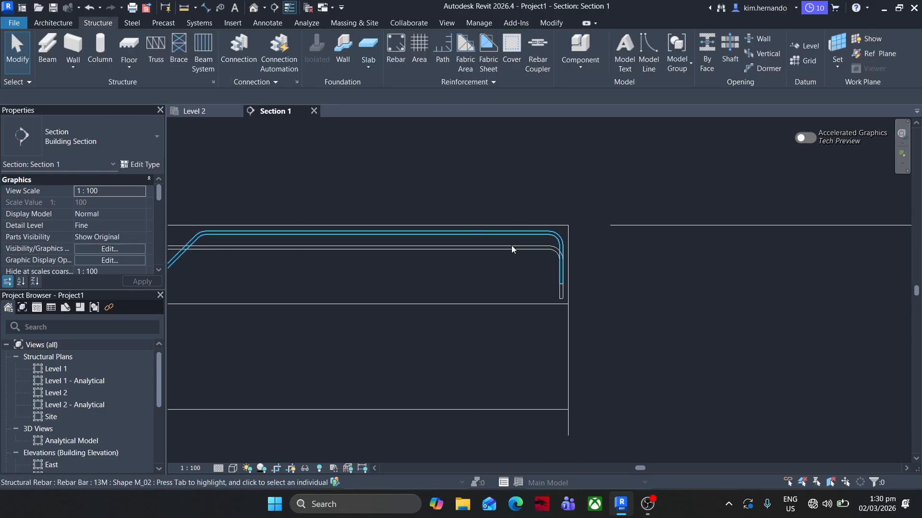
pyautogui.moveTo(416, 294); pyautogui.dragTo(547, 295, button='middle')
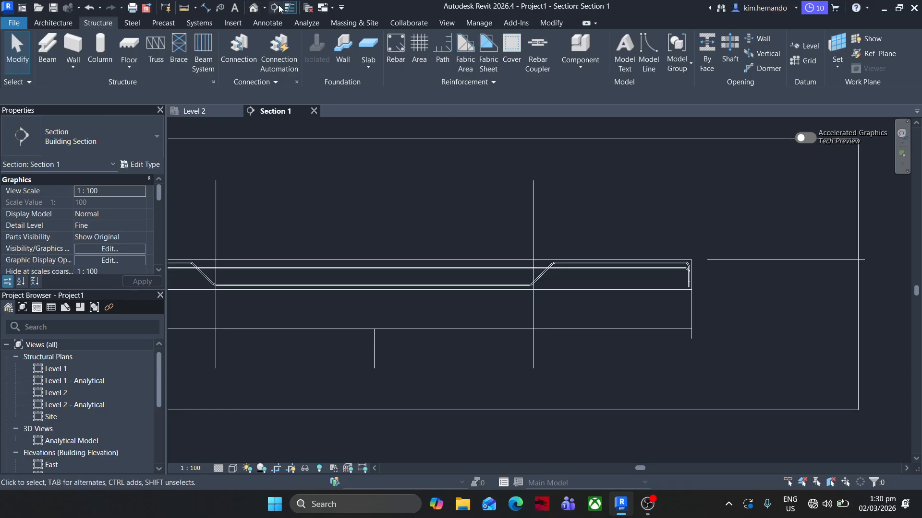
pyautogui.click(253, 7)
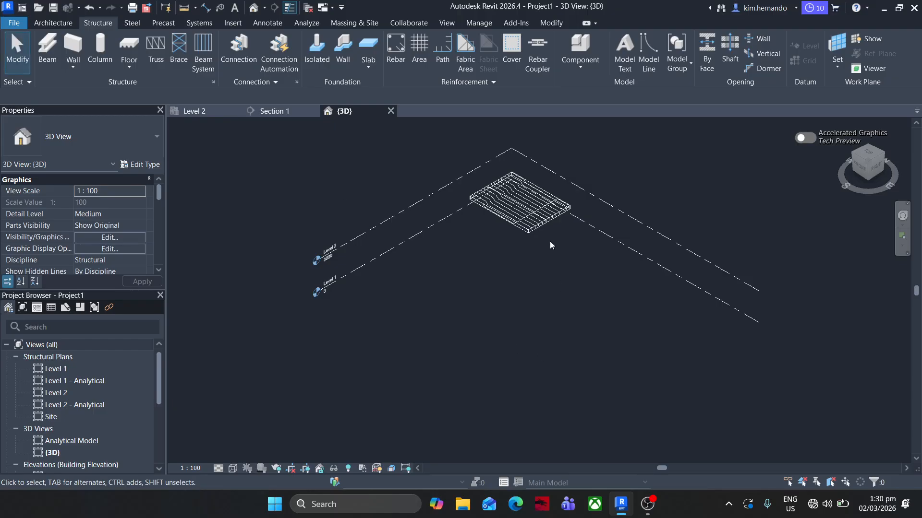
pyautogui.scroll(6, 550, 245)
pyautogui.moveTo(396, 269); pyautogui.dragTo(384, 367, button='middle')
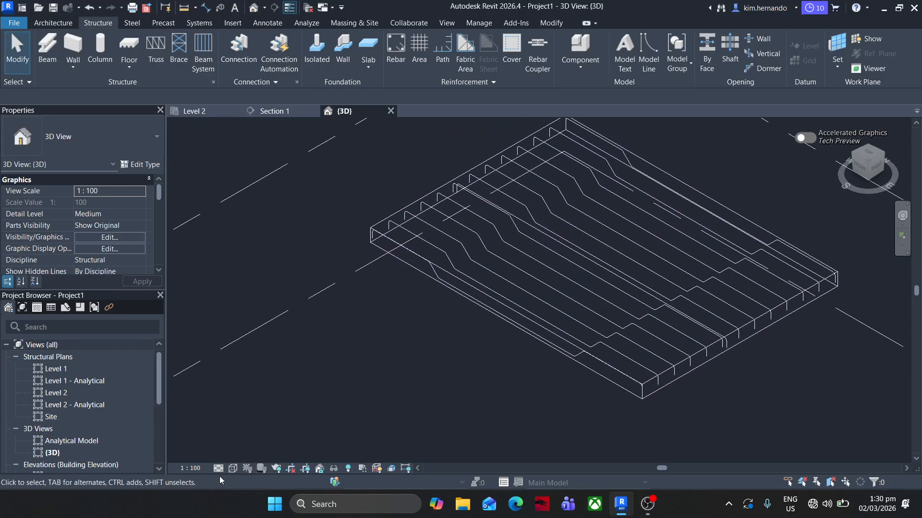
pyautogui.click(218, 469)
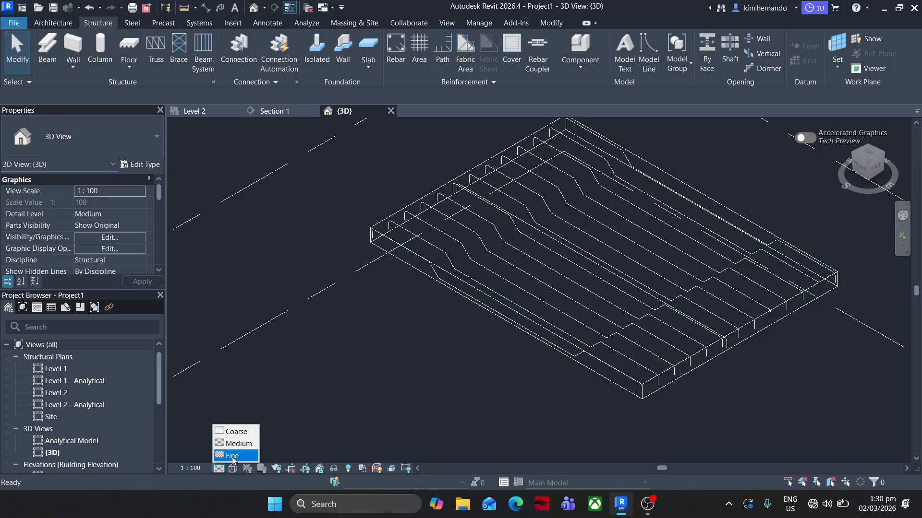
pyautogui.click(232, 456)
# Distribute the straight M_02 rebar across the slab with Maximum Spacing layout at 400 mm
pyautogui.scroll(5, 443, 300)
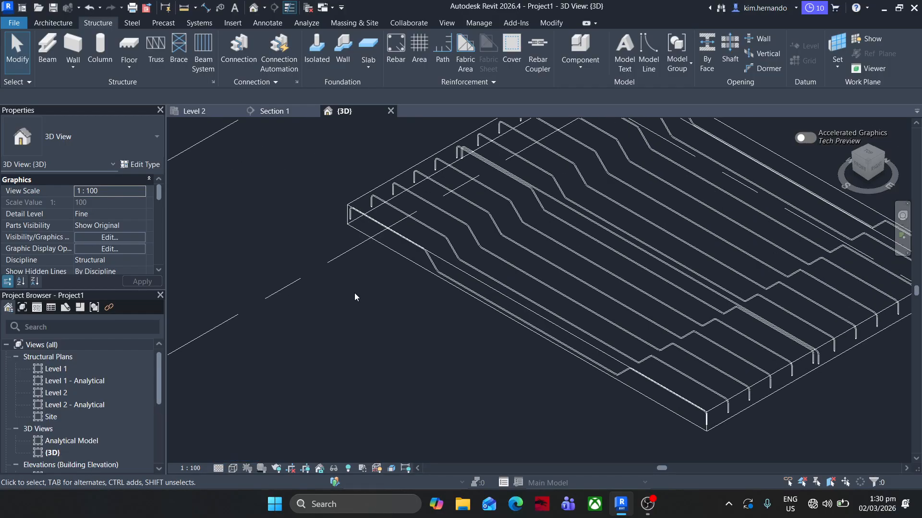
pyautogui.scroll(4, 447, 285)
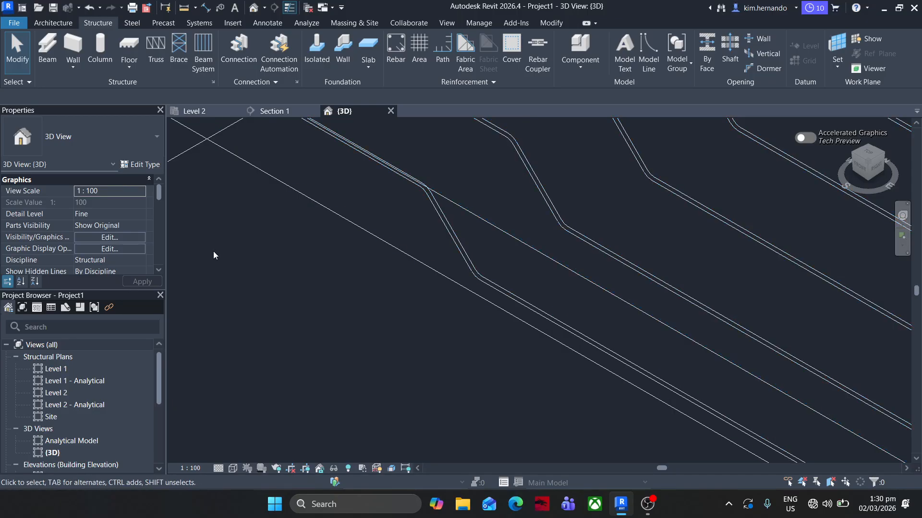
pyautogui.scroll(-5, 213, 274)
pyautogui.scroll(-3, 245, 303)
pyautogui.scroll(5, 413, 221)
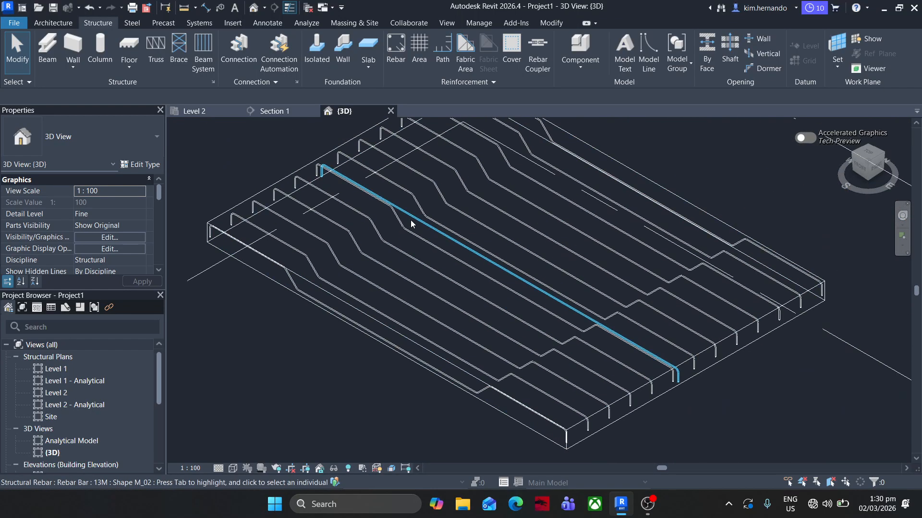
pyautogui.click(420, 221)
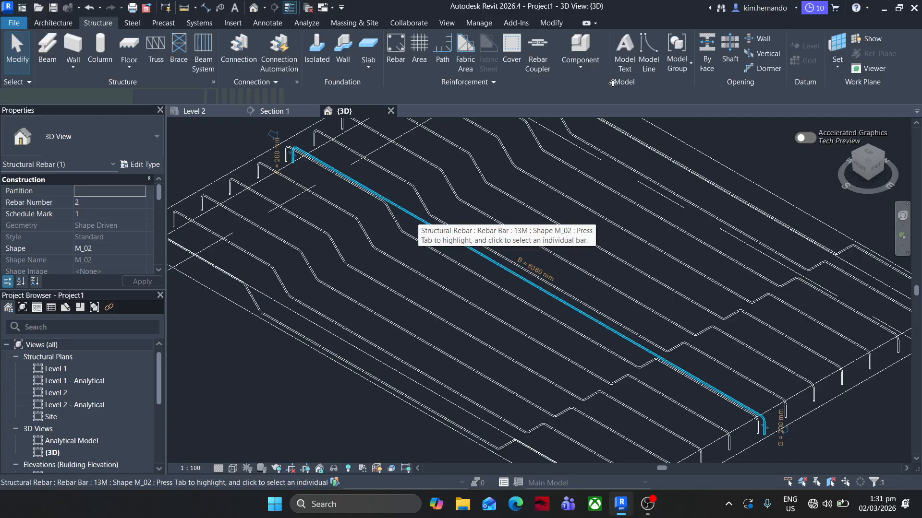
pyautogui.click(609, 39)
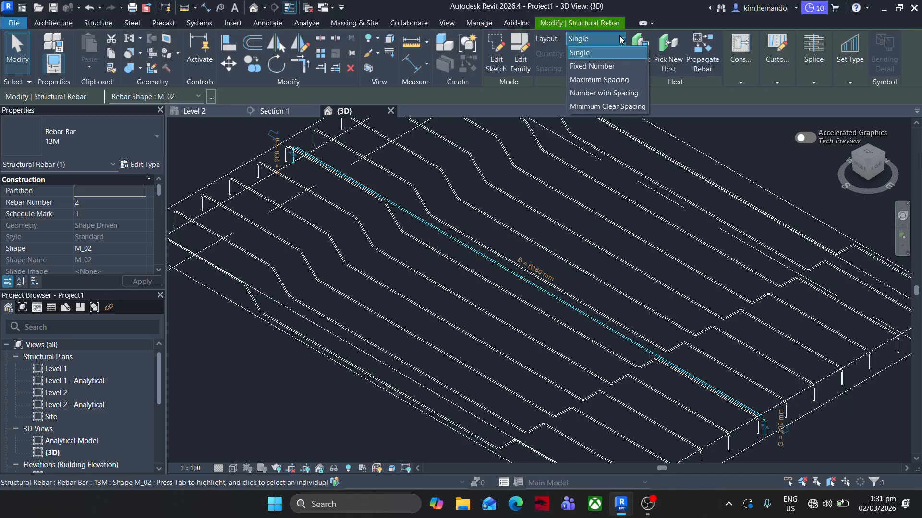
pyautogui.click(611, 79)
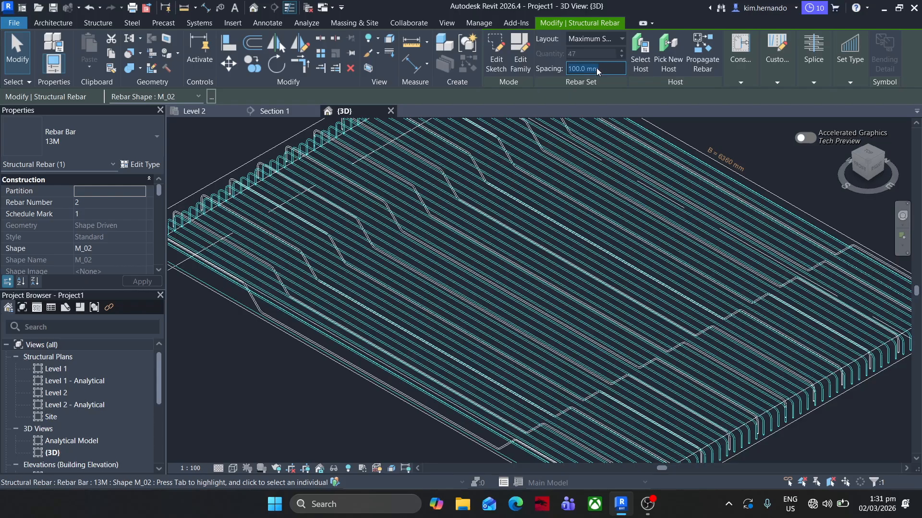
pyautogui.write('400')
pyautogui.press('Return')
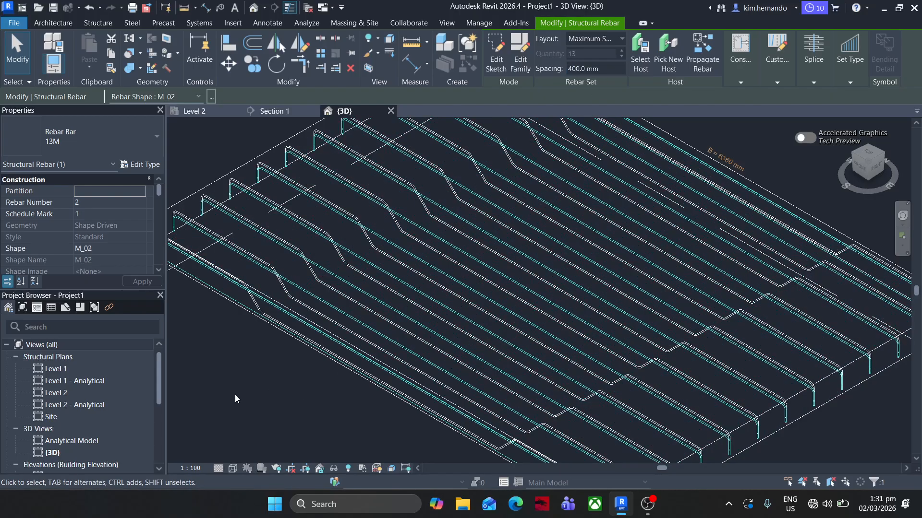
pyautogui.click(209, 402)
pyautogui.scroll(-3, 212, 401)
pyautogui.moveTo(213, 396); pyautogui.dragTo(309, 329, button='middle')
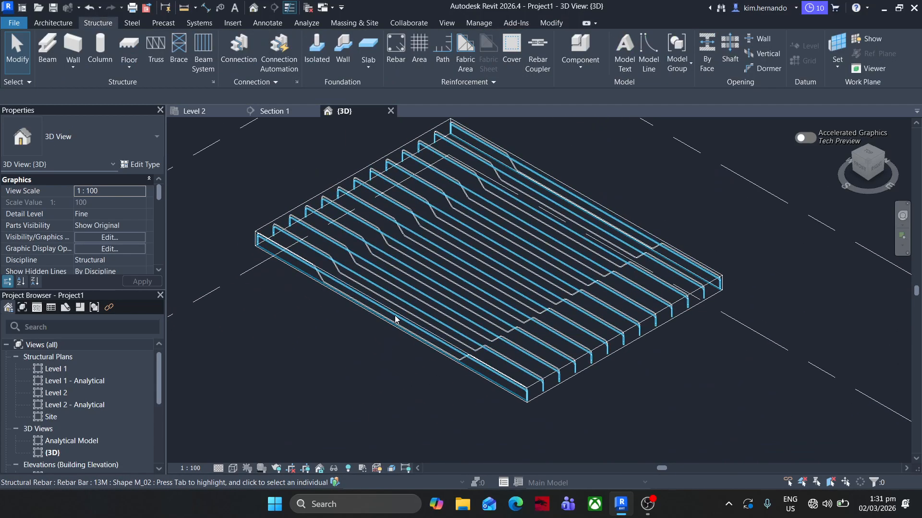
pyautogui.press('Tab')
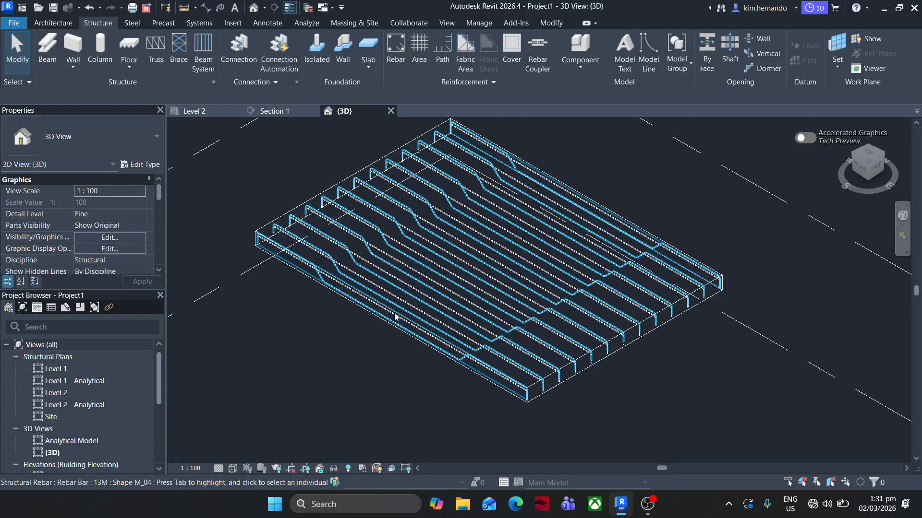
# Cut a vertical building section through the middle of the slab in the Level 2 plan and open its view
pyautogui.click(206, 111)
pyautogui.scroll(-3, 760, 416)
pyautogui.moveTo(720, 394); pyautogui.dragTo(489, 294, button='middle')
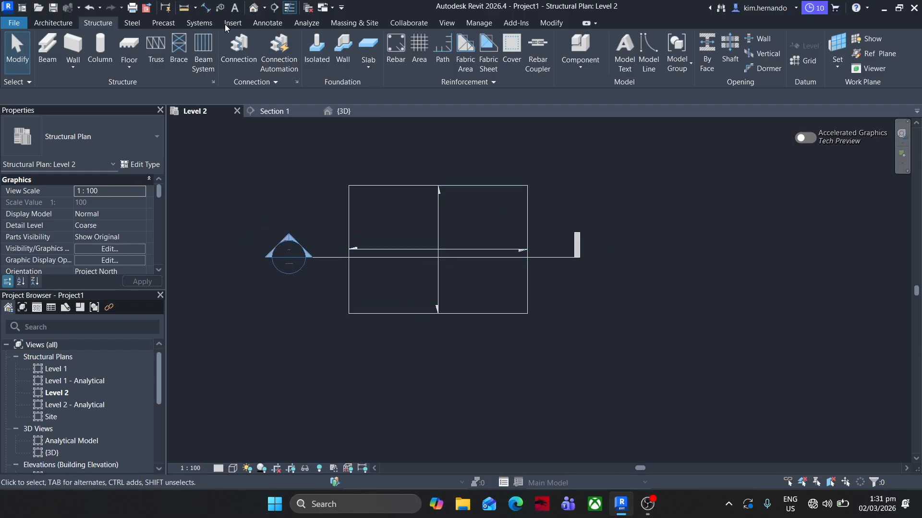
pyautogui.click(275, 7)
pyautogui.click(430, 146)
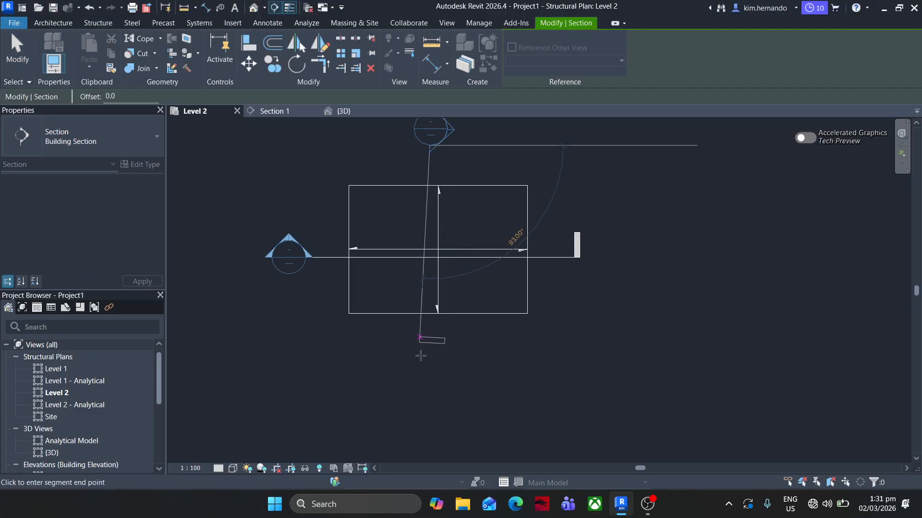
pyautogui.click(429, 374)
pyautogui.rightClick(430, 342)
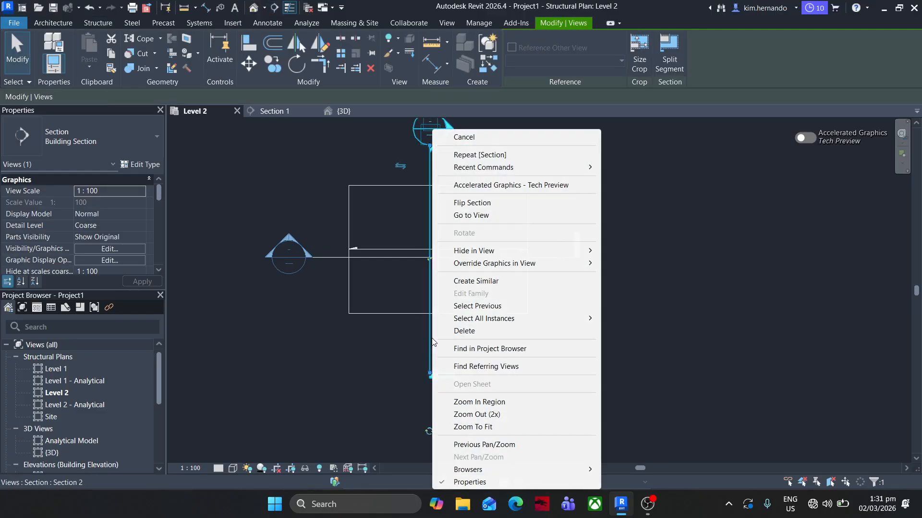
pyautogui.click(494, 217)
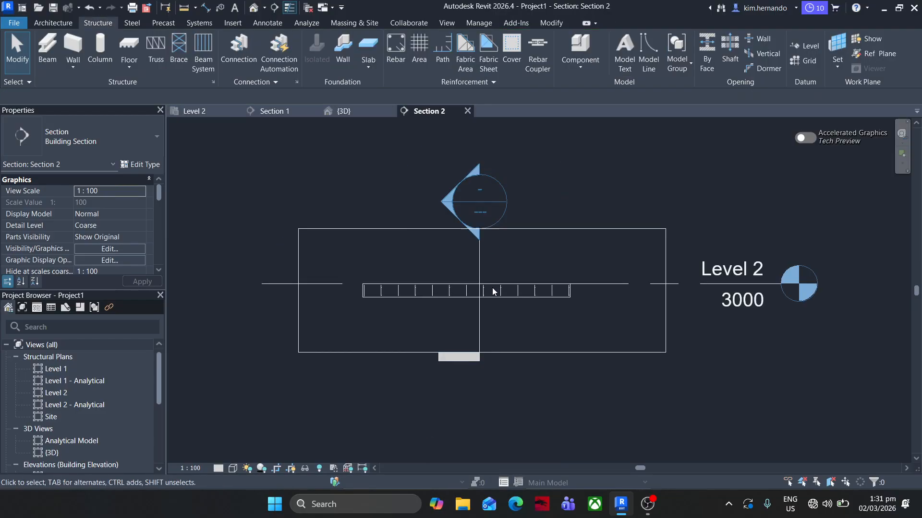
# Place a bent M_04 rebar at the left end of the slab in Section 2
pyautogui.scroll(5, 387, 297)
pyautogui.moveTo(330, 287); pyautogui.dragTo(305, 274, button='middle')
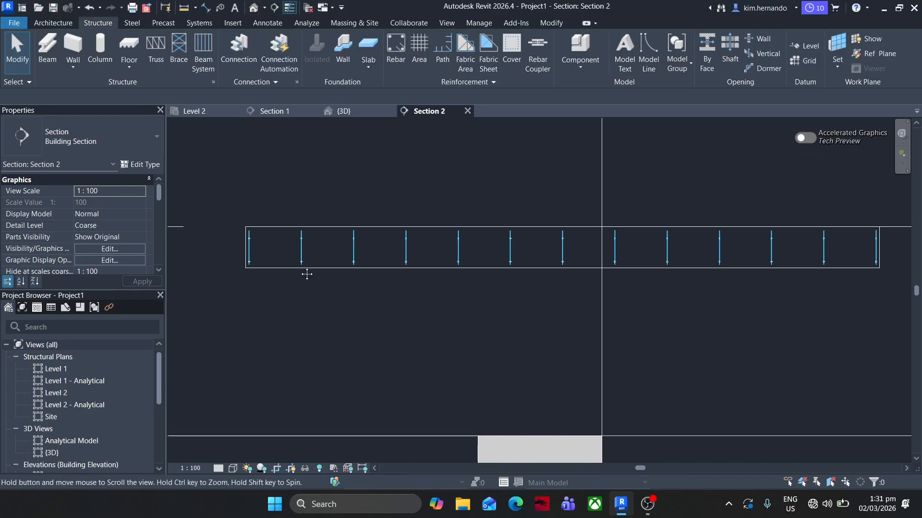
pyautogui.click(400, 51)
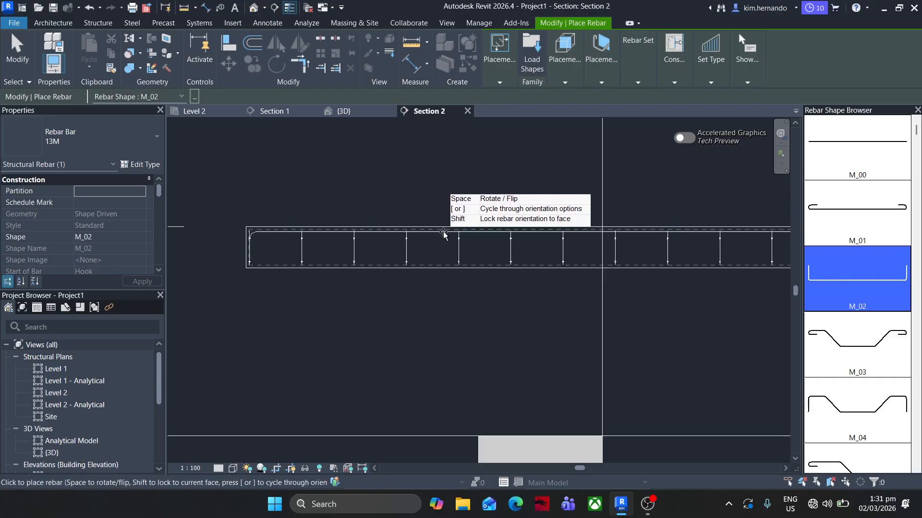
pyautogui.click(852, 412)
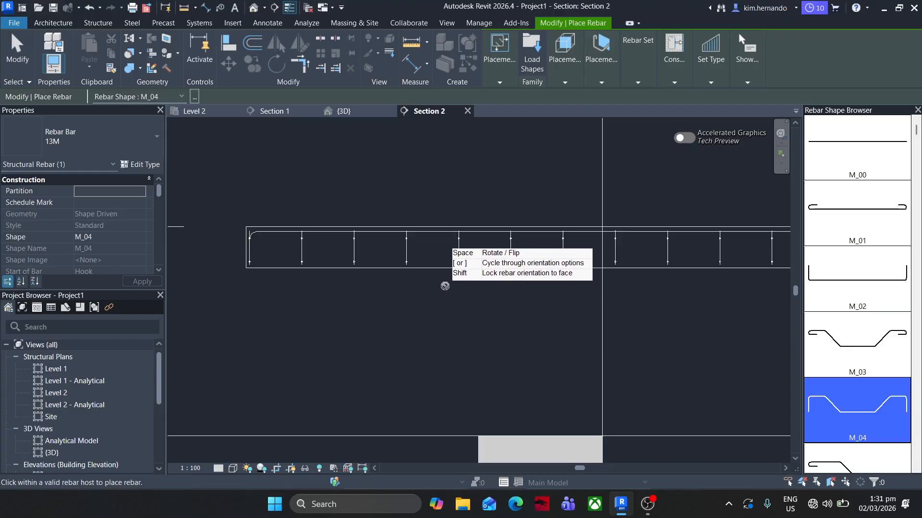
pyautogui.click(426, 258)
pyautogui.press('Escape')
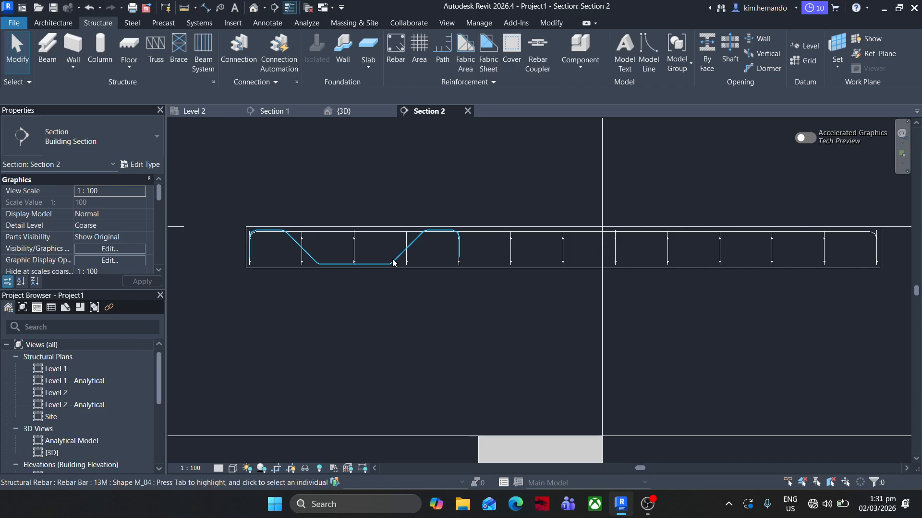
pyautogui.click(392, 262)
pyautogui.moveTo(479, 298); pyautogui.dragTo(344, 304, button='middle')
pyautogui.click(565, 301)
# Draw a detail line down from the slab's lower left corner, continued by a horizontal line about 4320 mm long below the slab
pyautogui.scroll(-3, 565, 301)
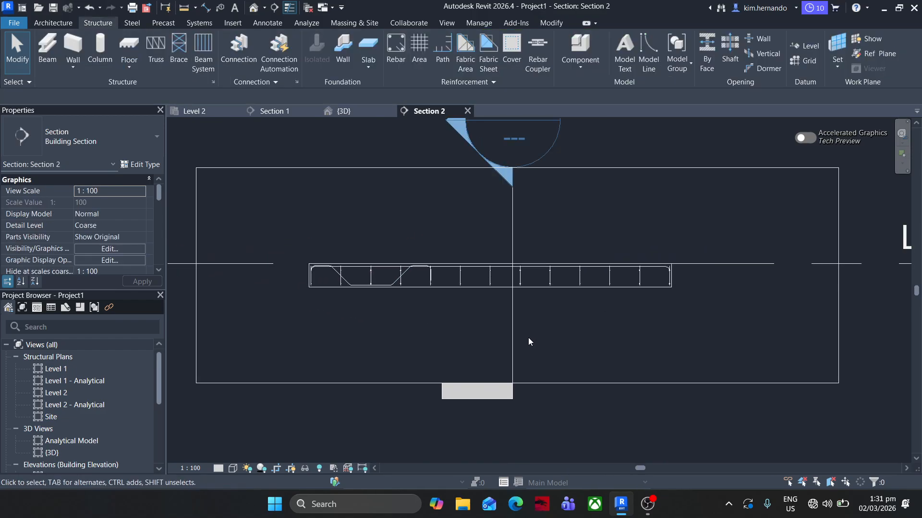
pyautogui.scroll(3, 338, 303)
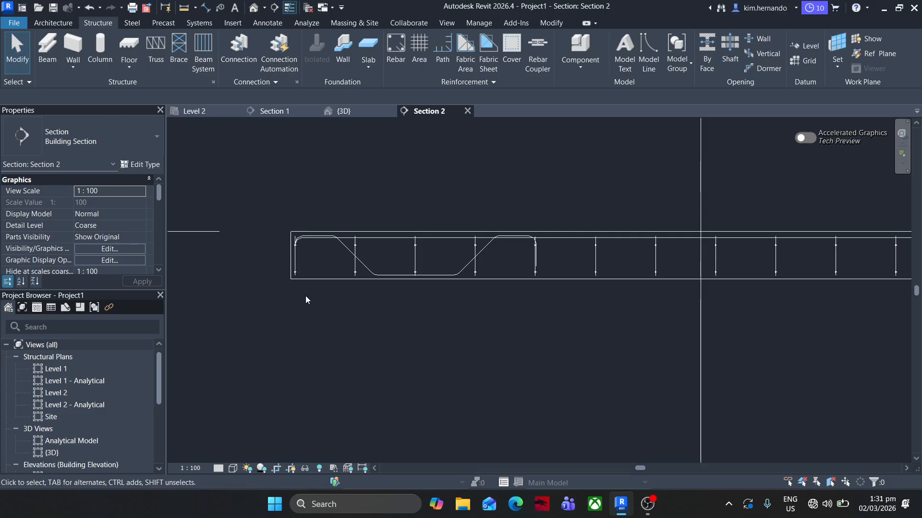
pyautogui.press('l')
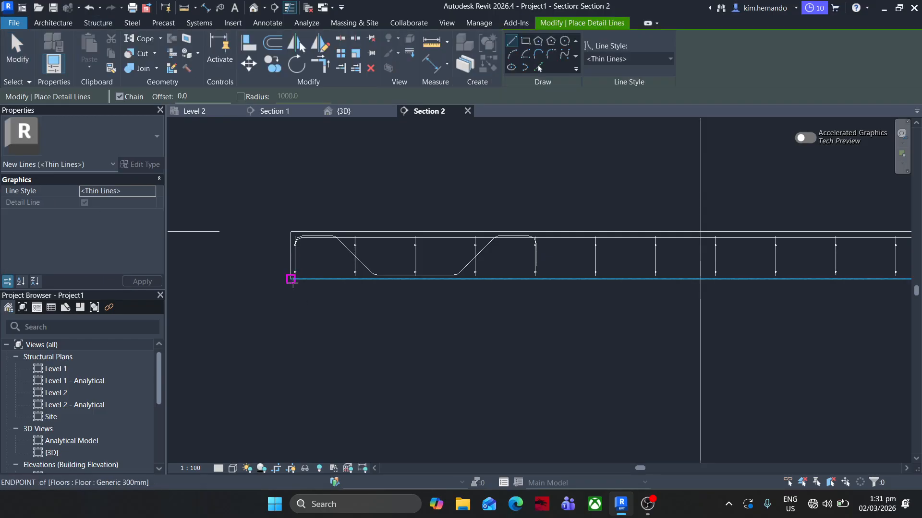
pyautogui.click(291, 279)
pyautogui.click(290, 349)
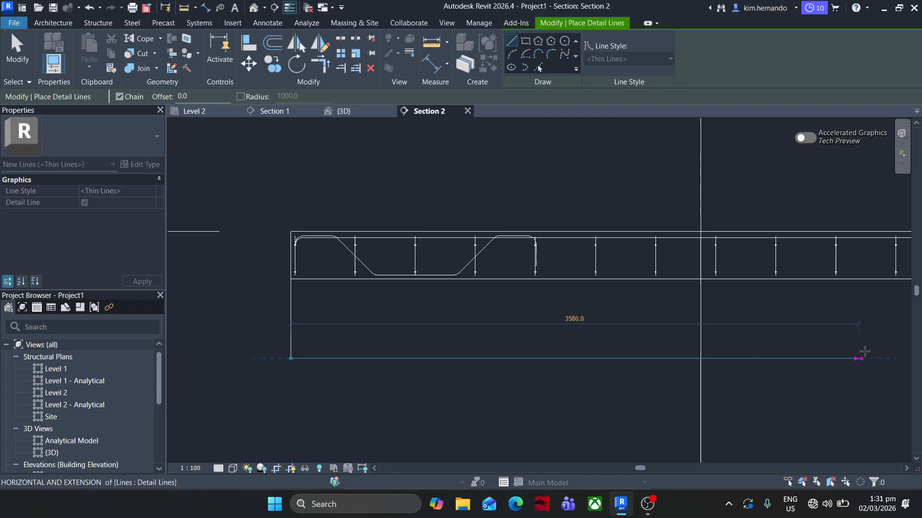
pyautogui.moveTo(860, 354); pyautogui.dragTo(508, 386, button='middle')
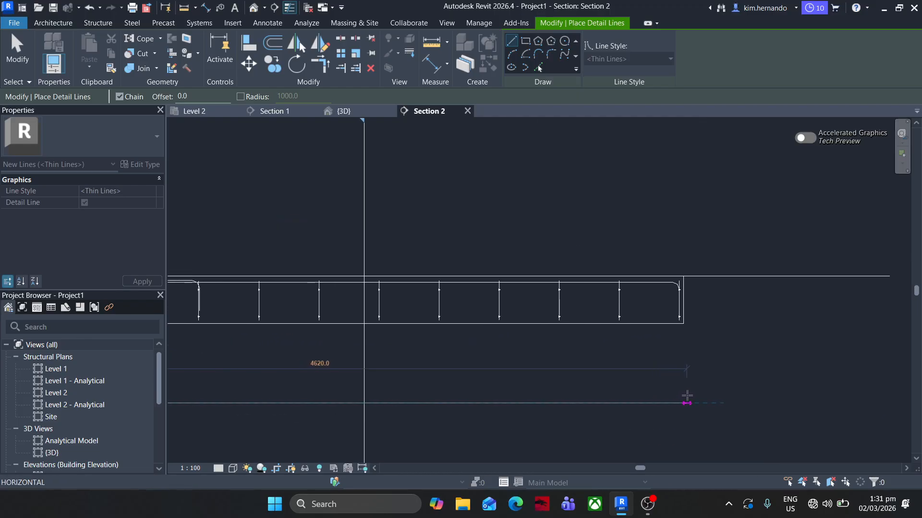
pyautogui.click(639, 402)
pyautogui.press('Escape')
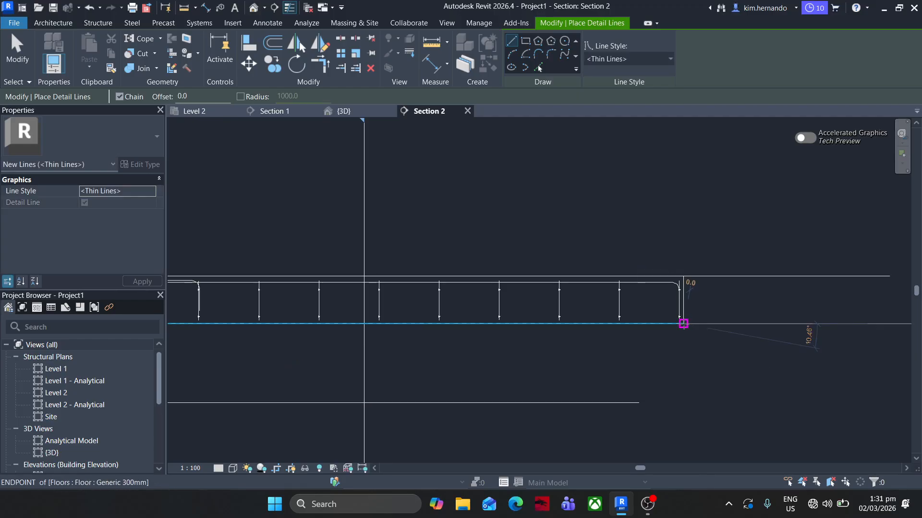
# Draw a vertical detail line down from the slab's lower right corner and extend the horizontal detail line to meet it
pyautogui.click(683, 324)
pyautogui.click(684, 428)
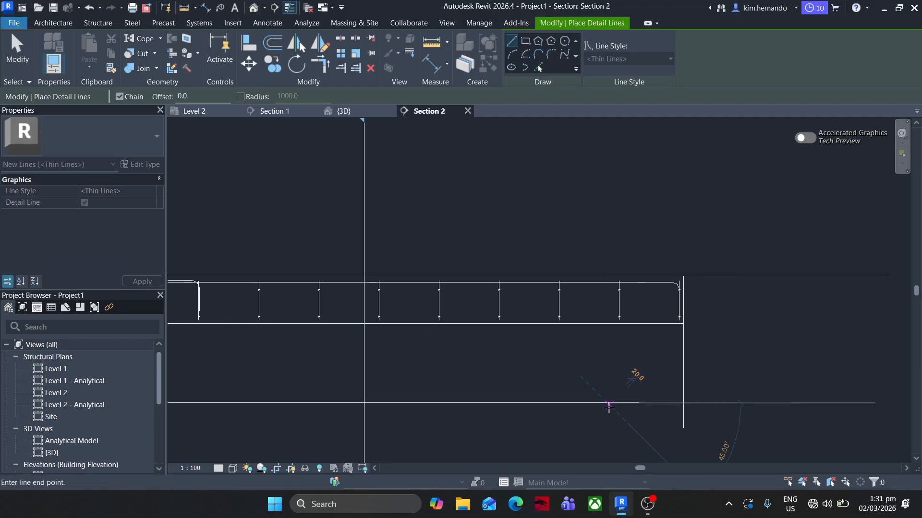
pyautogui.press('Escape')
pyautogui.press('Escape')
pyautogui.click(636, 404)
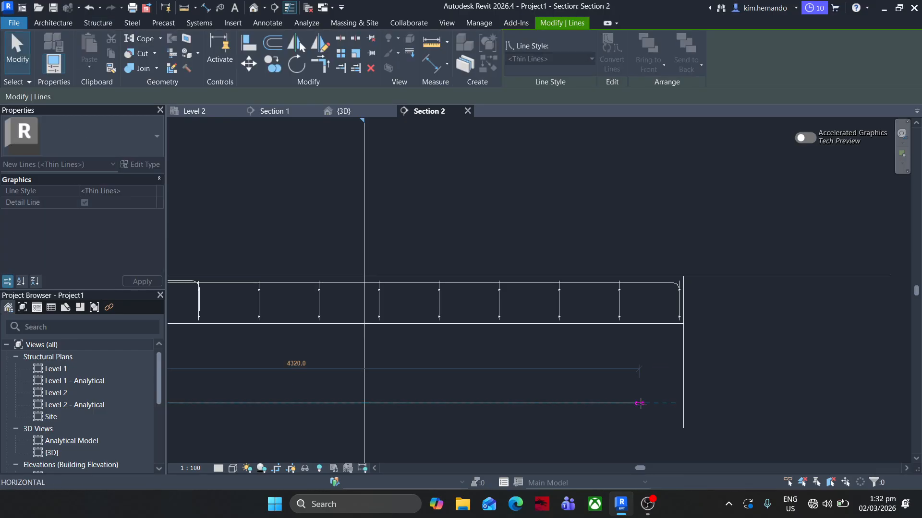
pyautogui.moveTo(640, 402); pyautogui.dragTo(683, 404)
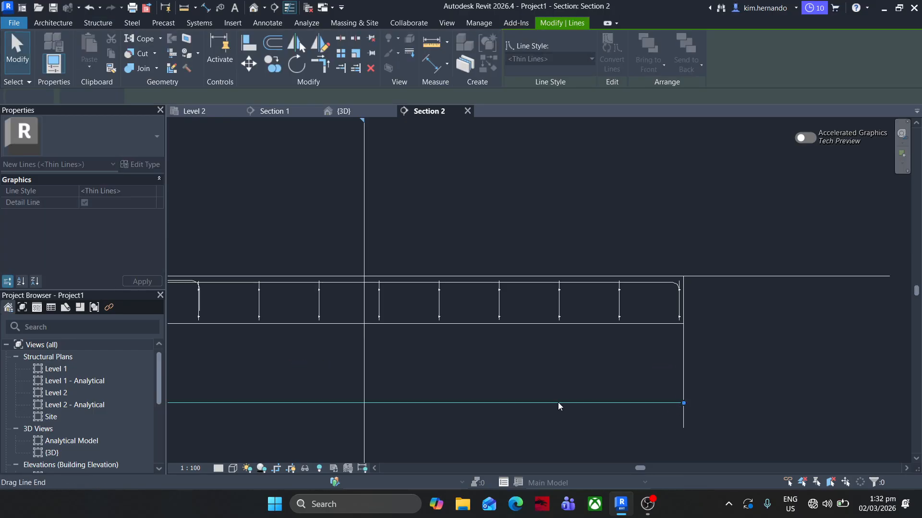
pyautogui.press('Escape')
# Draw two vertical detail lines from the horizontal line up through the slab, about 900 mm and 2100 mm from its left edge
pyautogui.scroll(-3, 554, 425)
pyautogui.moveTo(554, 425); pyautogui.dragTo(786, 397, button='middle')
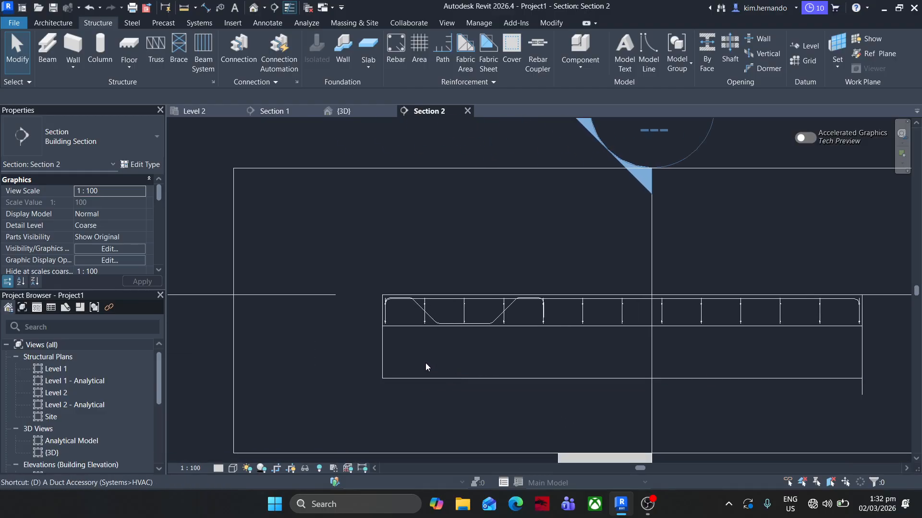
pyautogui.press('d')
pyautogui.press('l')
pyautogui.click(477, 379)
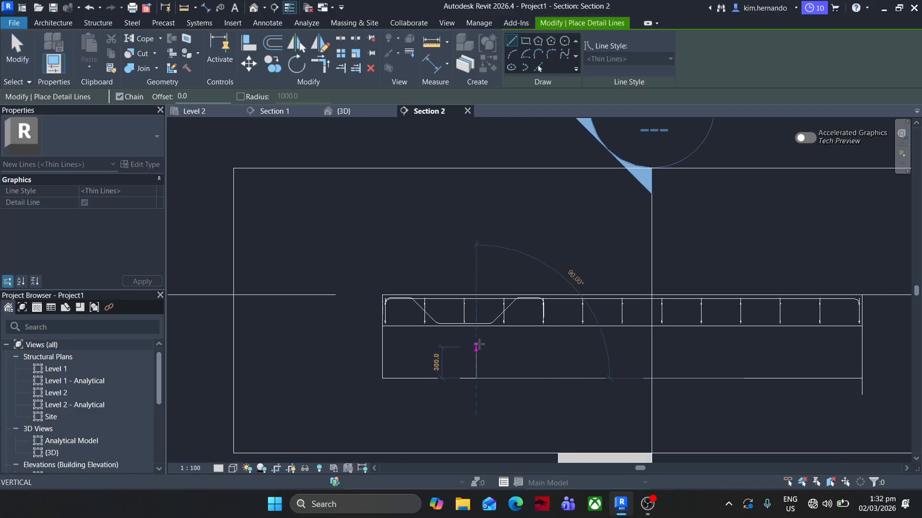
pyautogui.click(477, 222)
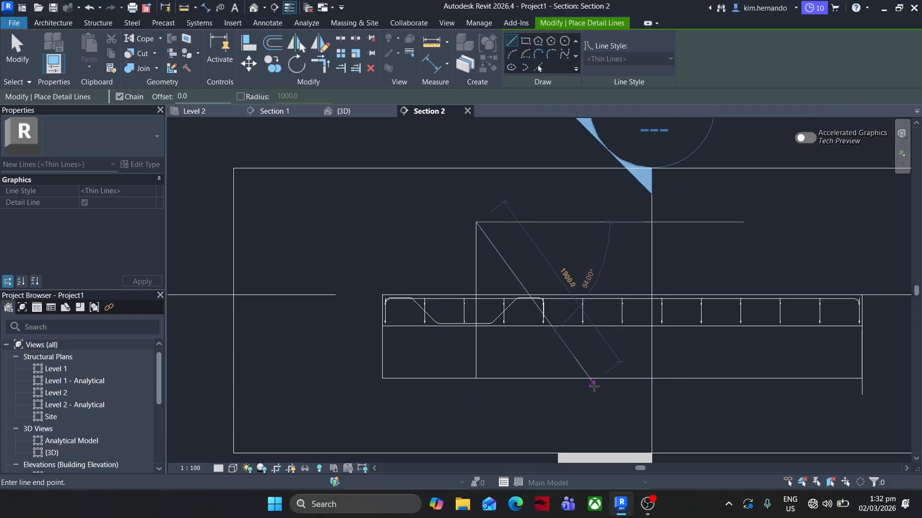
pyautogui.press('Escape')
pyautogui.click(601, 378)
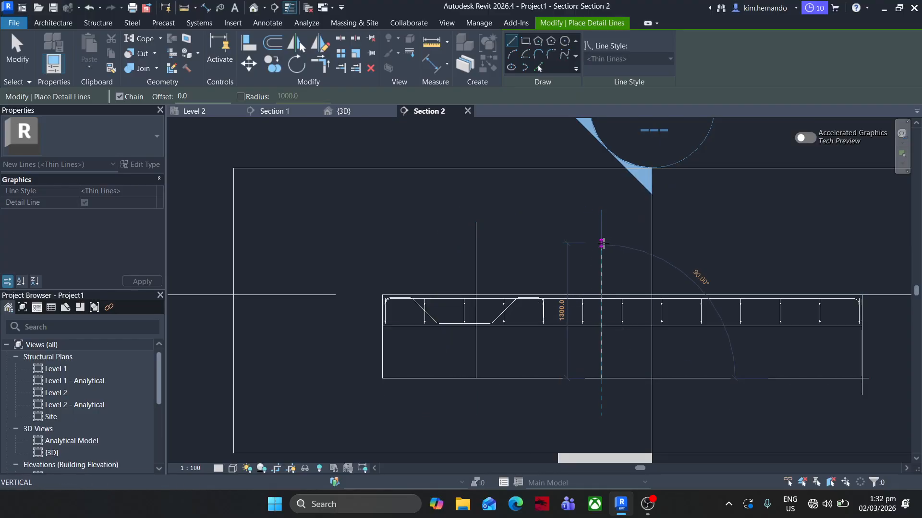
pyautogui.click(601, 222)
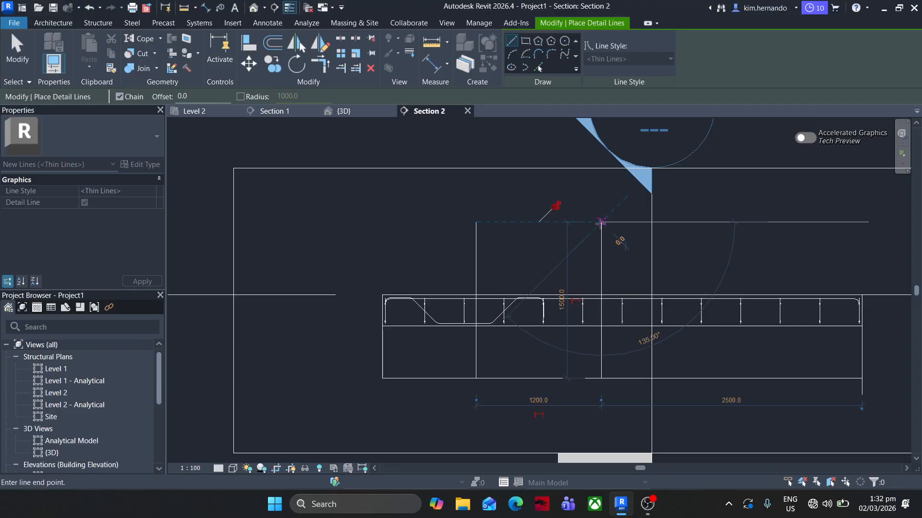
# Draw two more vertical detail lines up through the slab, spaced about 1000 mm and 900 mm further to the right
pyautogui.press('Escape')
pyautogui.click(705, 378)
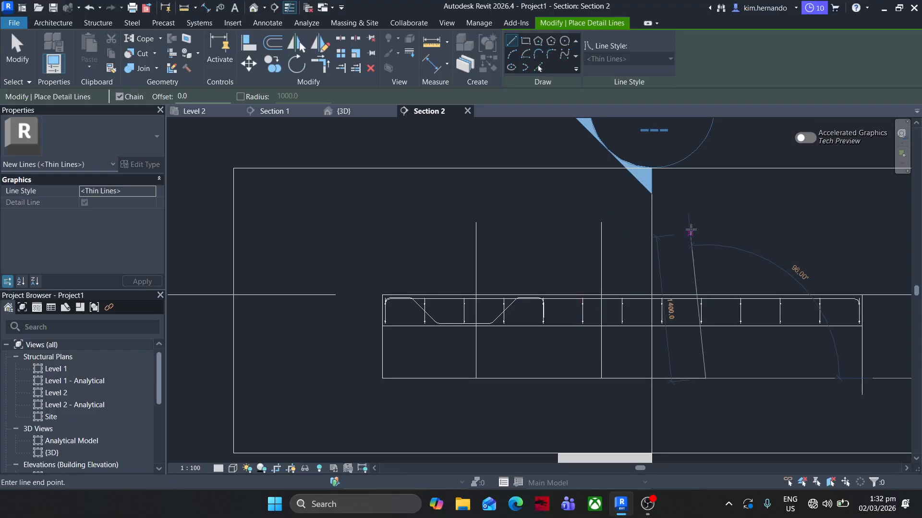
pyautogui.click(705, 222)
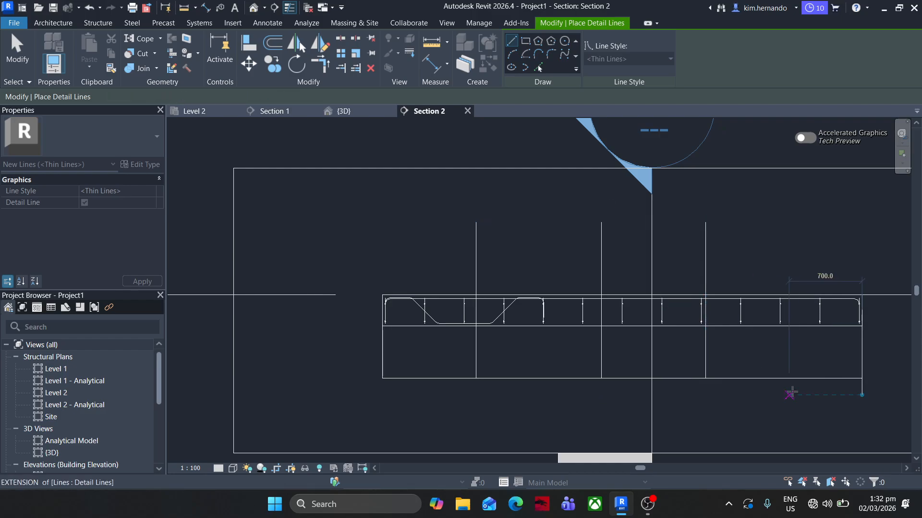
pyautogui.press('Escape')
pyautogui.click(799, 377)
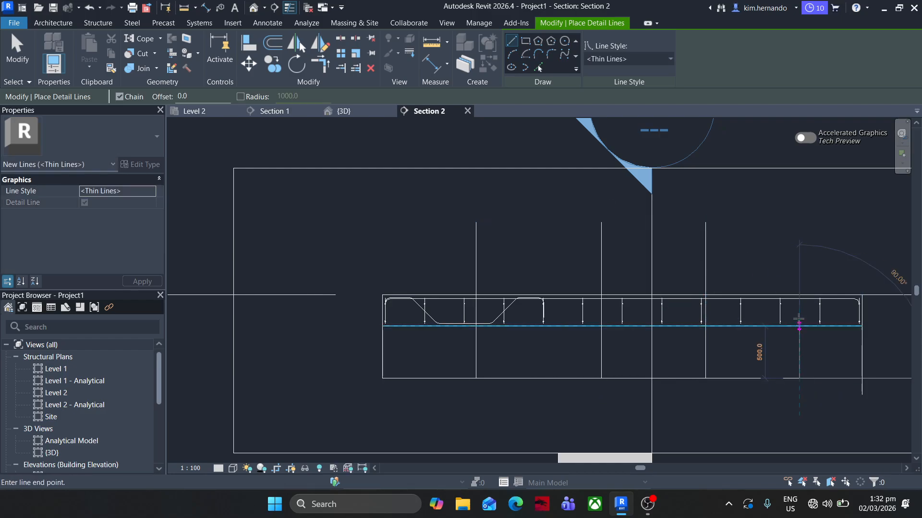
pyautogui.click(799, 233)
# Place an aligned dimension chain below the slab across the two end lines and the four vertical detail lines
pyautogui.click(432, 64)
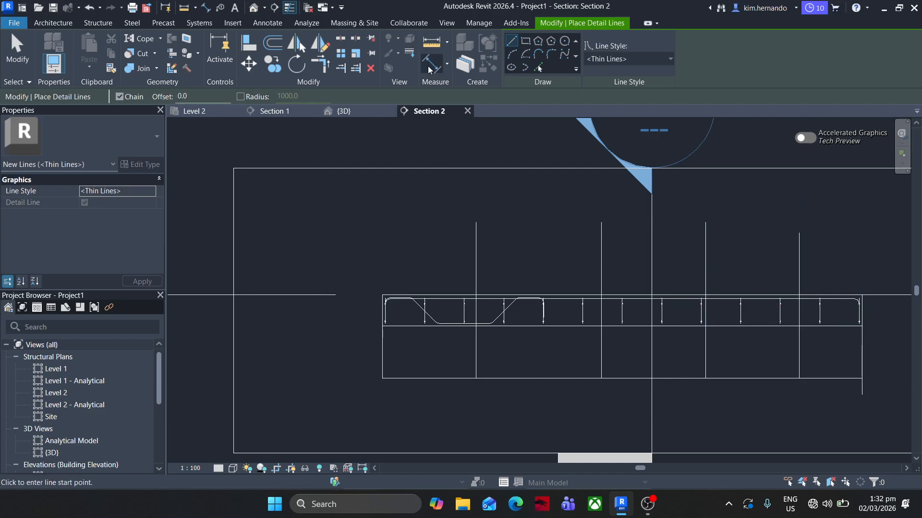
pyautogui.click(382, 359)
pyautogui.click(478, 360)
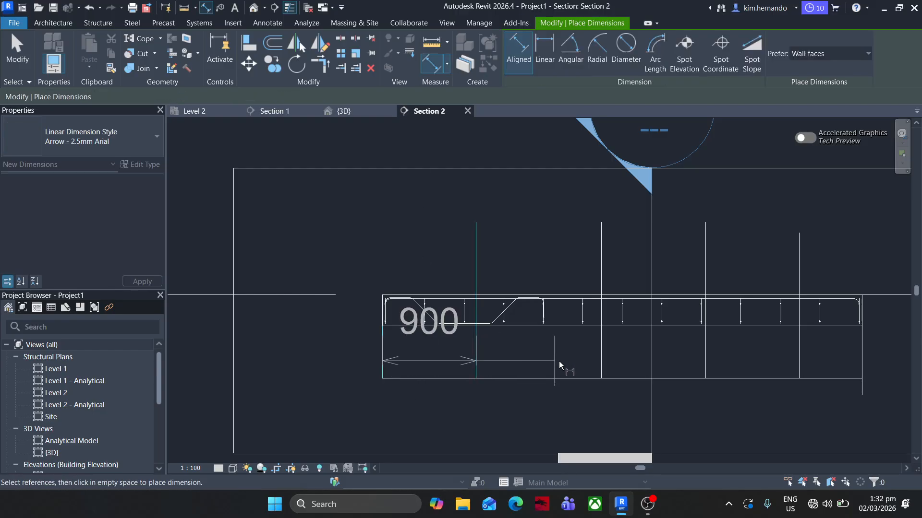
pyautogui.click(602, 360)
pyautogui.click(703, 352)
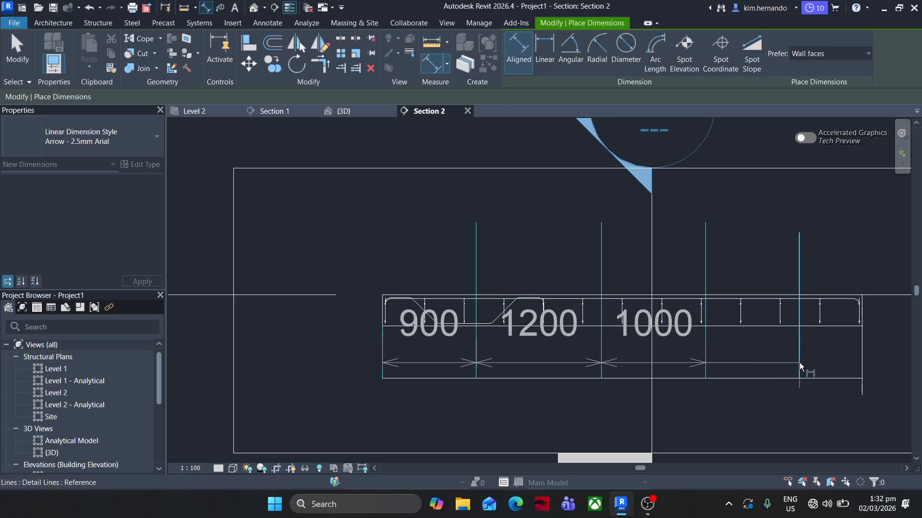
pyautogui.click(800, 362)
pyautogui.click(860, 395)
pyautogui.scroll(-1, 530, 268)
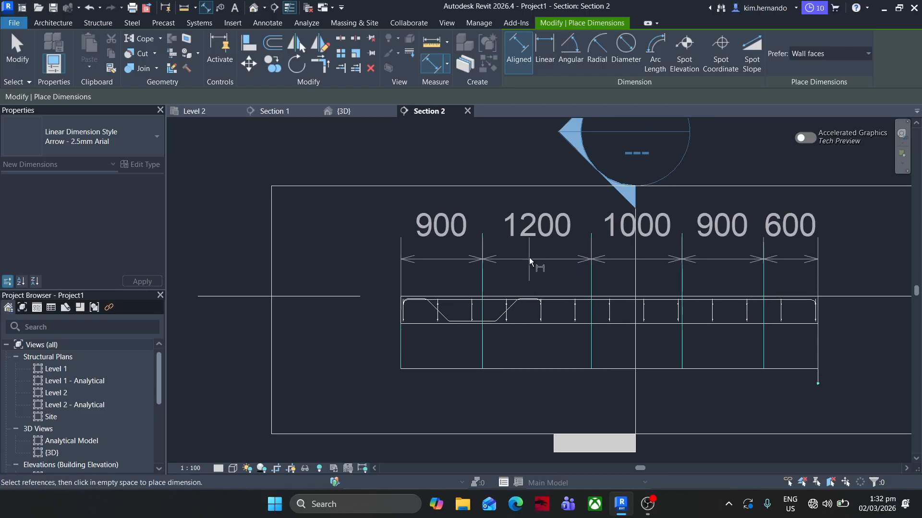
pyautogui.moveTo(512, 276); pyautogui.dragTo(390, 161, button='middle')
pyautogui.click(483, 400)
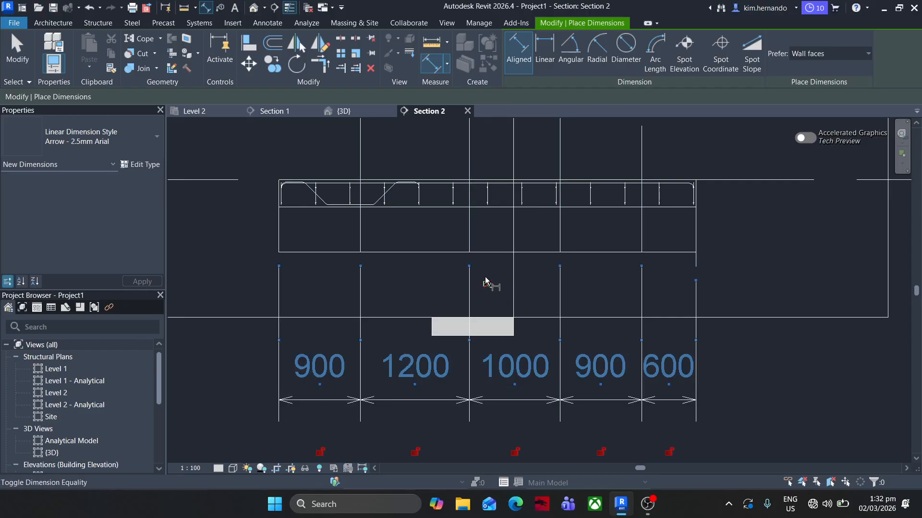
pyautogui.press('Escape')
pyautogui.press('Escape')
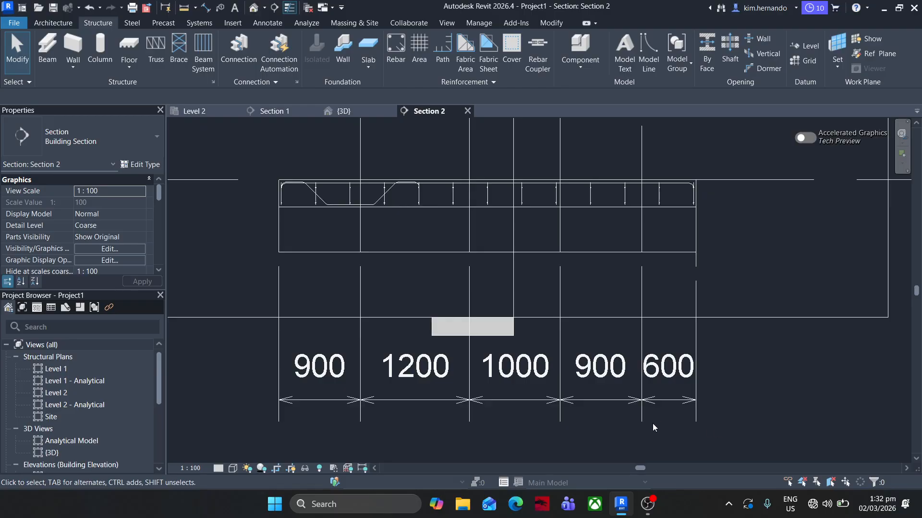
# Delete the aligned dimension chain below the slab section
pyautogui.click(672, 400)
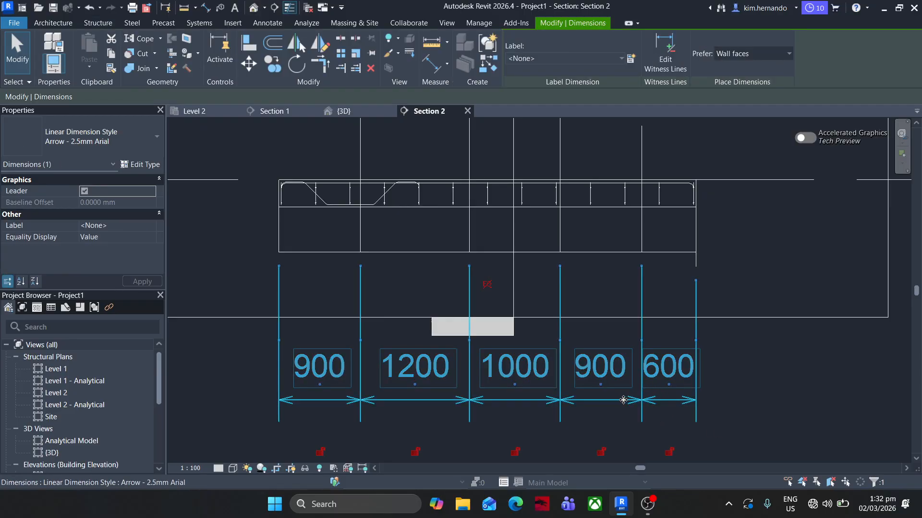
pyautogui.press('Delete')
pyautogui.scroll(-2, 649, 370)
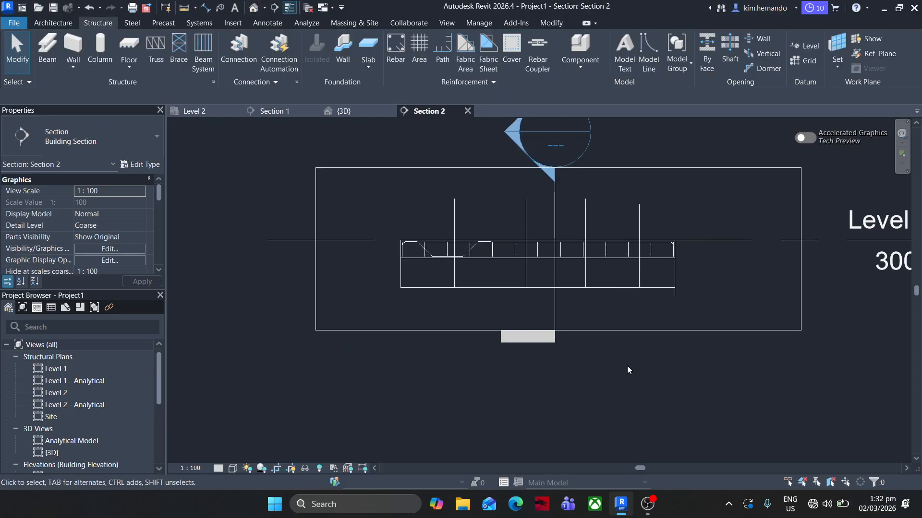
# Delete the rightmost vertical detail line crossing the slab in Section 2
pyautogui.click(638, 216)
pyautogui.press('Delete')
pyautogui.scroll(1, 463, 211)
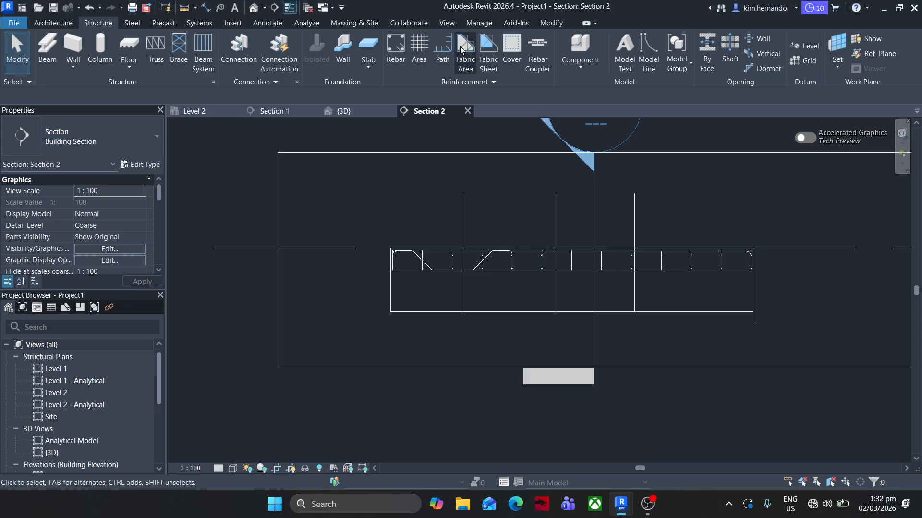
# Dimension the slab's two ends and the three vertical detail lines in one aligned chain below the slab, and apply the EQ constraint
pyautogui.click(551, 22)
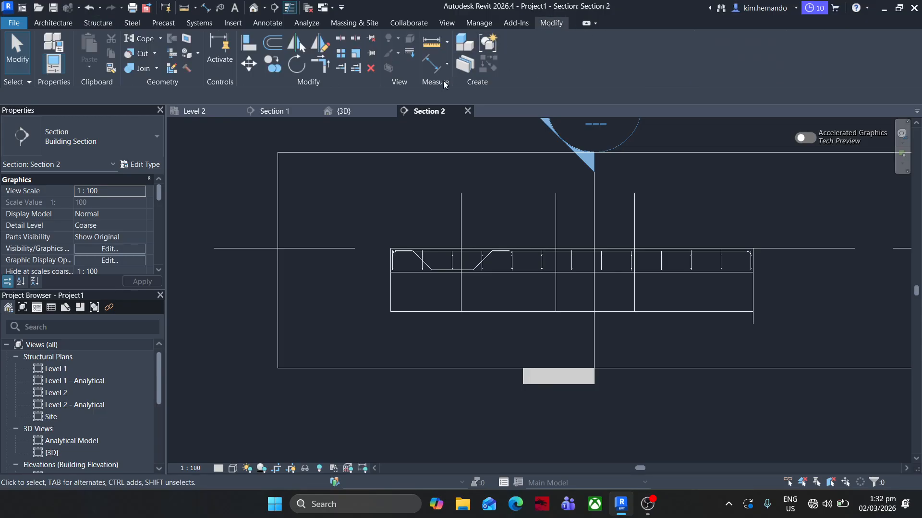
pyautogui.click(432, 64)
pyautogui.scroll(1, 383, 295)
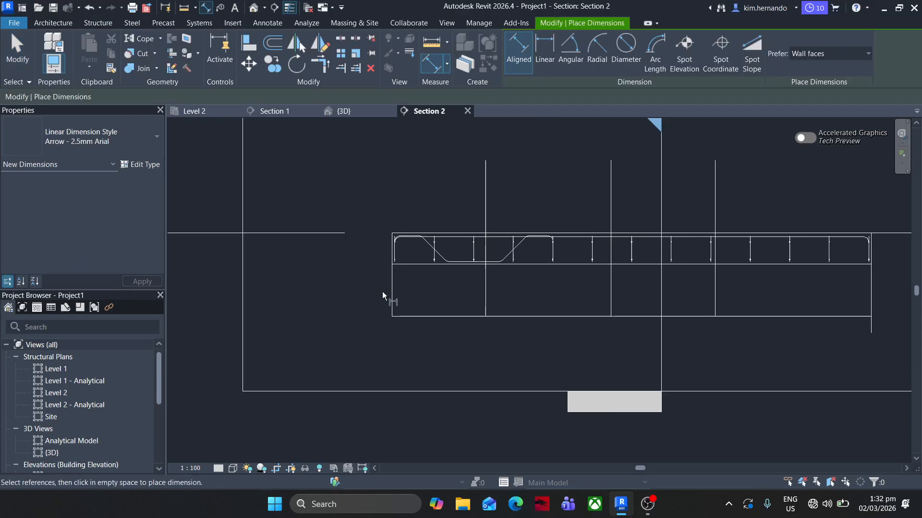
pyautogui.click(392, 298)
pyautogui.click(487, 293)
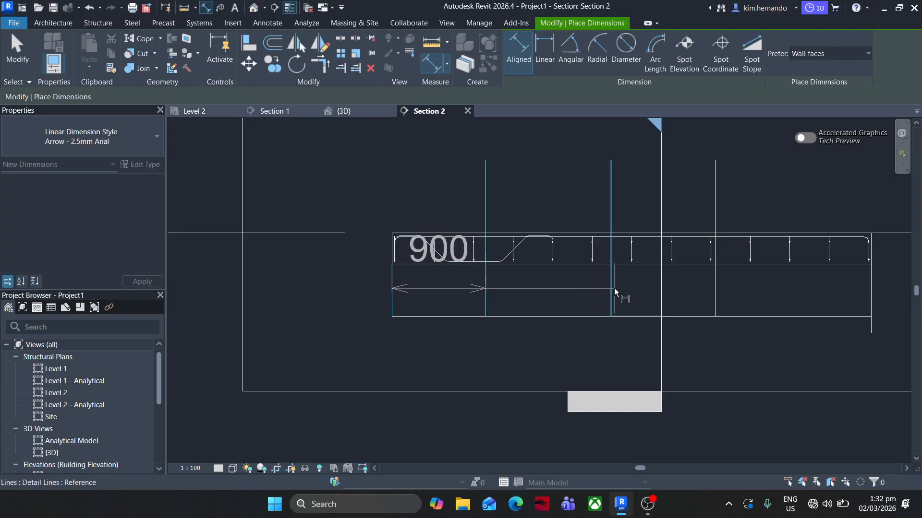
pyautogui.click(612, 293)
pyautogui.click(716, 292)
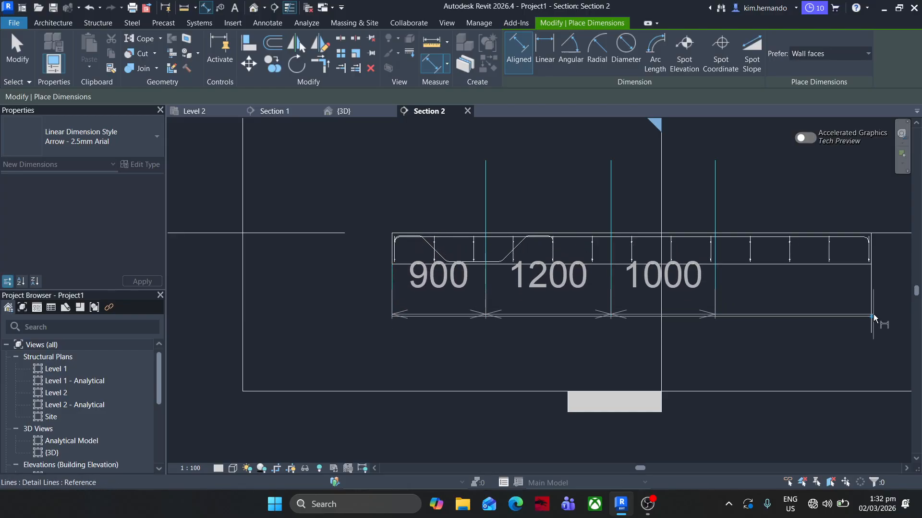
pyautogui.click(873, 297)
pyautogui.scroll(-2, 591, 309)
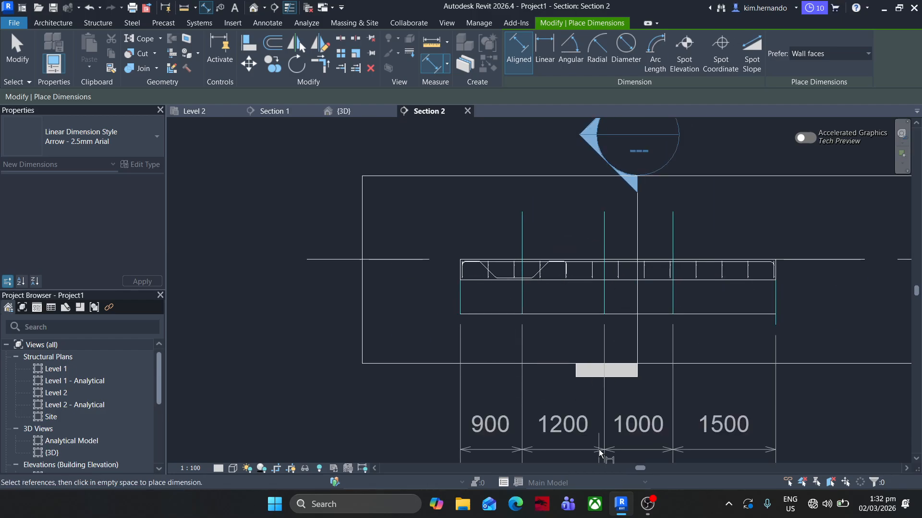
pyautogui.click(599, 449)
pyautogui.click(613, 358)
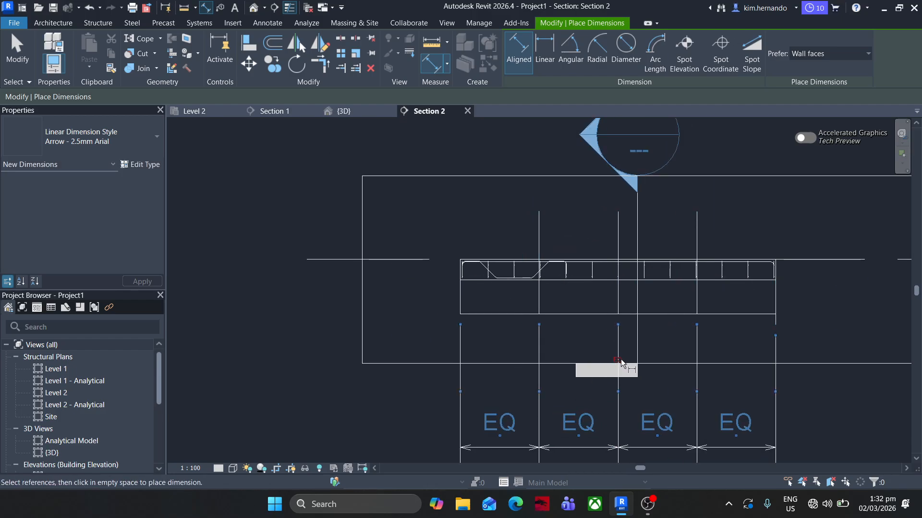
pyautogui.press('Escape')
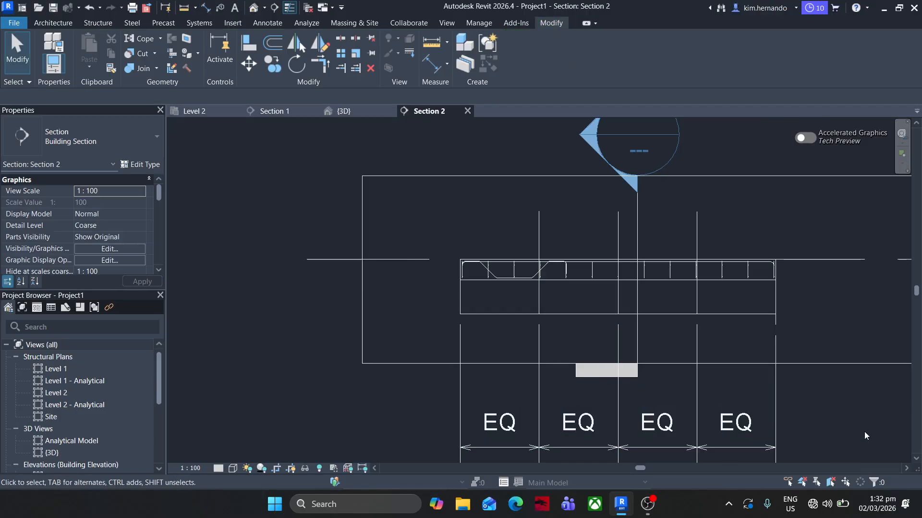
# Delete the EQ dimension chain below the slab and remove its constraints with Unconstrain
pyautogui.click(600, 439)
pyautogui.press('e')
pyautogui.click(716, 475)
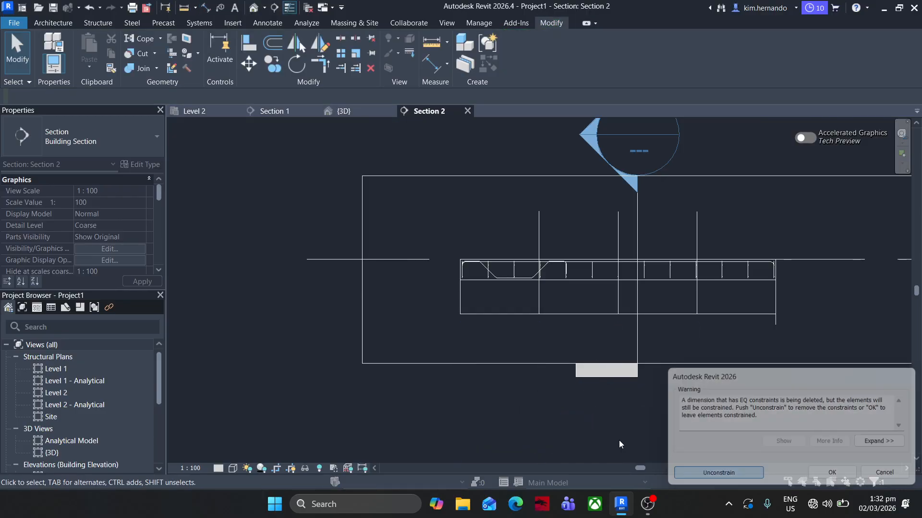
# Set the Section 2 view's detail level to Fine
pyautogui.scroll(5, 521, 280)
pyautogui.moveTo(497, 294); pyautogui.dragTo(135, 264, button='middle')
pyautogui.scroll(2, 265, 218)
pyautogui.moveTo(325, 241); pyautogui.dragTo(408, 240, button='middle')
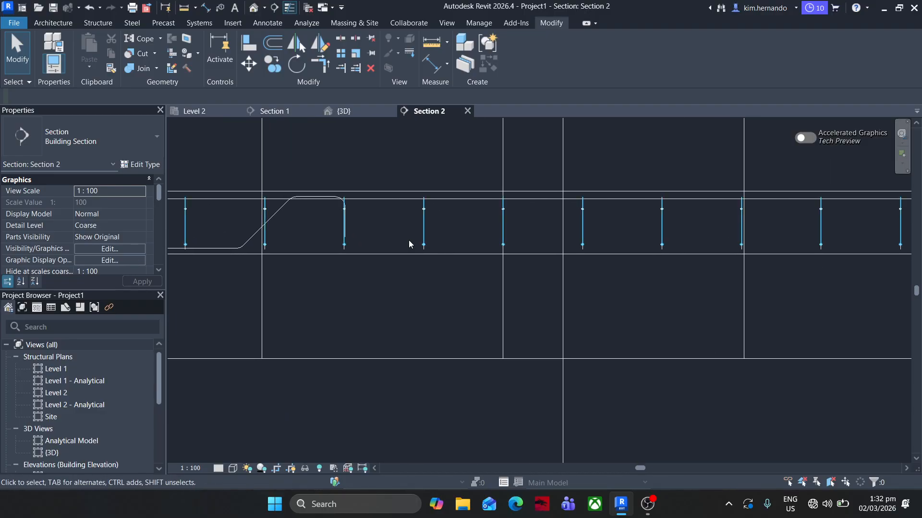
pyautogui.click(220, 471)
pyautogui.click(221, 458)
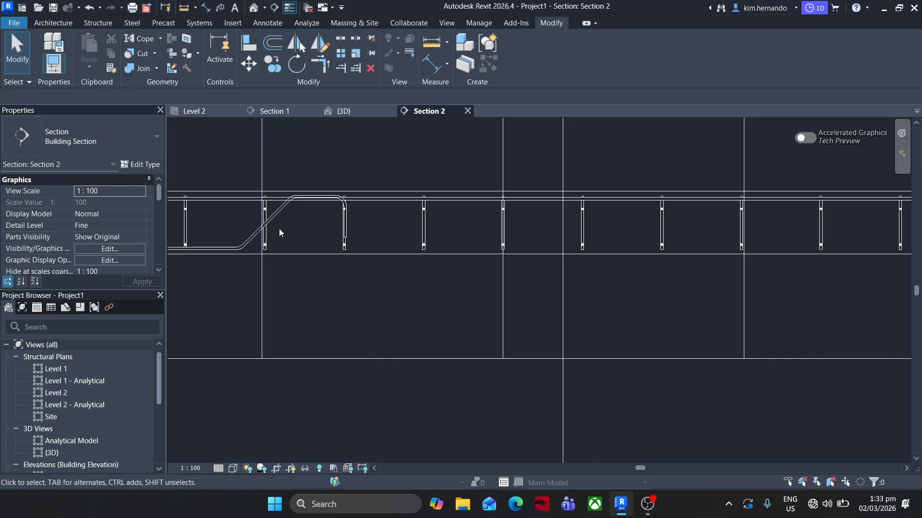
# Stretch the bent M_04 bar so its right hook sits just inside the hook of the straight bar at the slab's right end
pyautogui.click(277, 216)
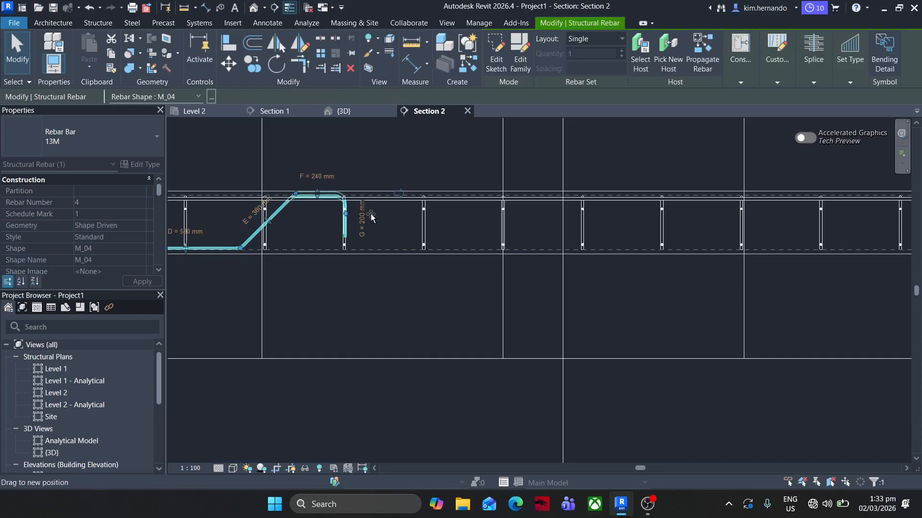
pyautogui.moveTo(371, 217); pyautogui.dragTo(839, 219)
pyautogui.moveTo(839, 220); pyautogui.dragTo(367, 236, button='middle')
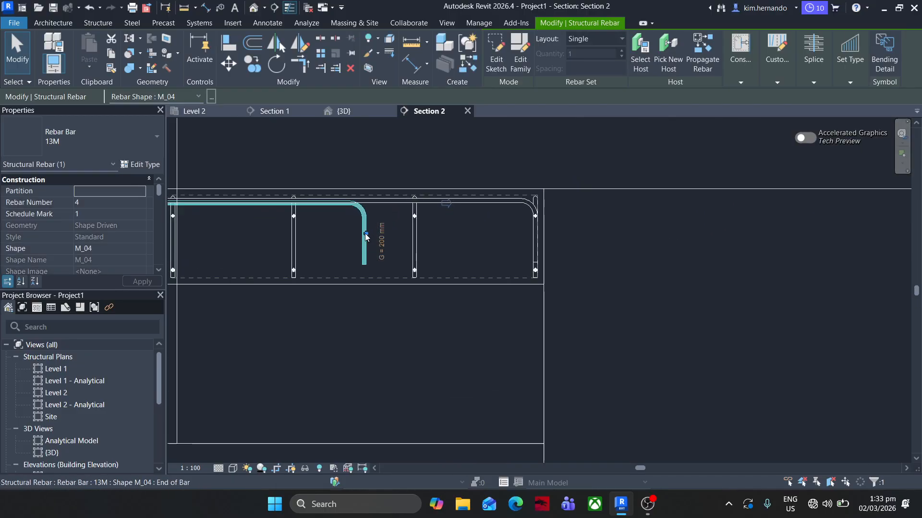
pyautogui.moveTo(366, 237); pyautogui.dragTo(528, 233)
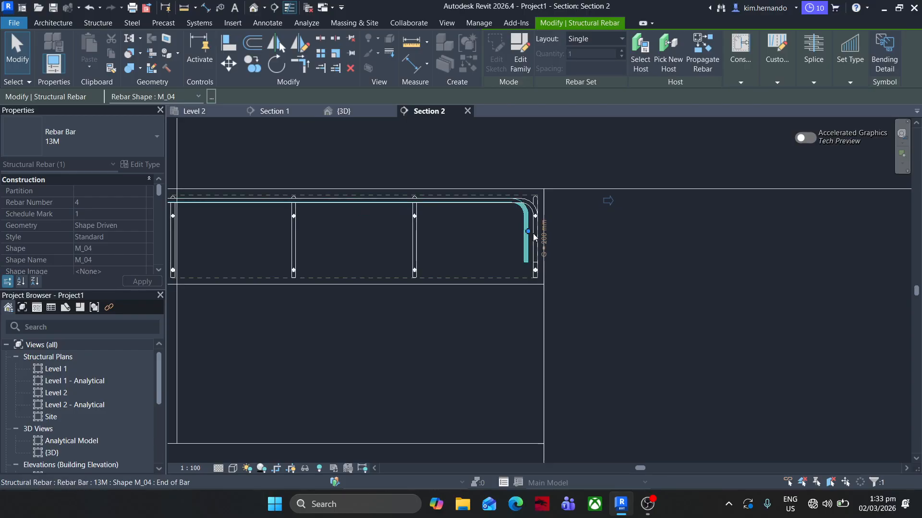
# Move the M_04 bar's right inclined segment so its lower bend meets the rightmost vertical guide, leaving a top segment about 860 mm long
pyautogui.moveTo(475, 319); pyautogui.dragTo(917, 340, button='middle')
pyautogui.scroll(-1, 489, 298)
pyautogui.moveTo(300, 303); pyautogui.dragTo(567, 285, button='middle')
pyautogui.scroll(1, 275, 238)
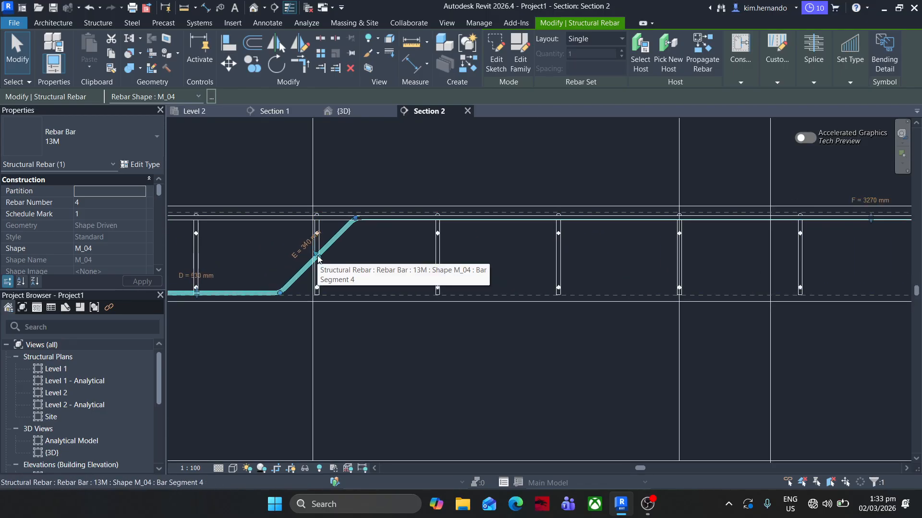
pyautogui.moveTo(320, 254); pyautogui.dragTo(882, 274)
pyautogui.moveTo(882, 274); pyautogui.dragTo(21, 230, button='middle')
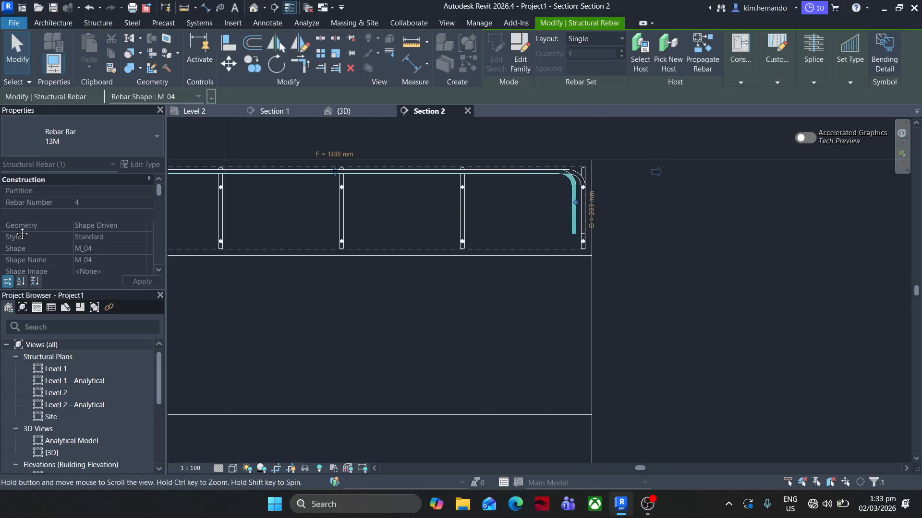
pyautogui.moveTo(256, 249); pyautogui.dragTo(442, 287, button='middle')
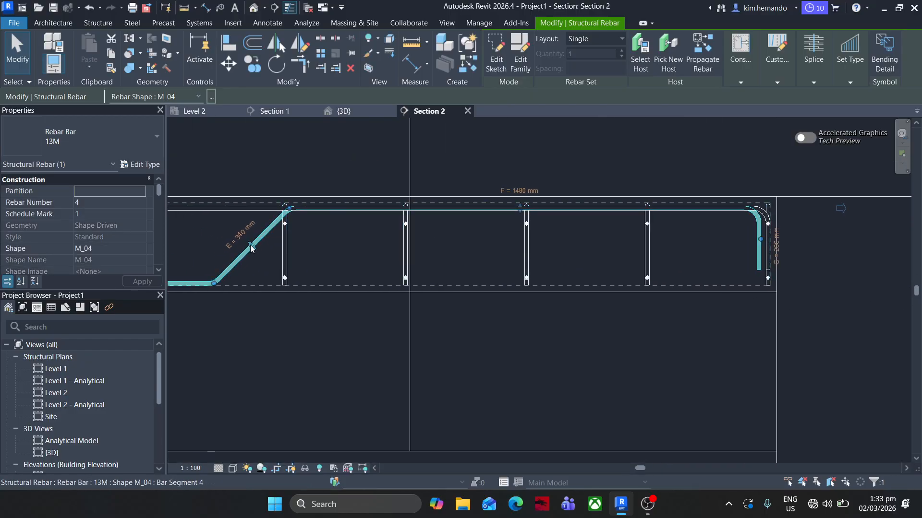
pyautogui.moveTo(251, 247); pyautogui.dragTo(437, 258)
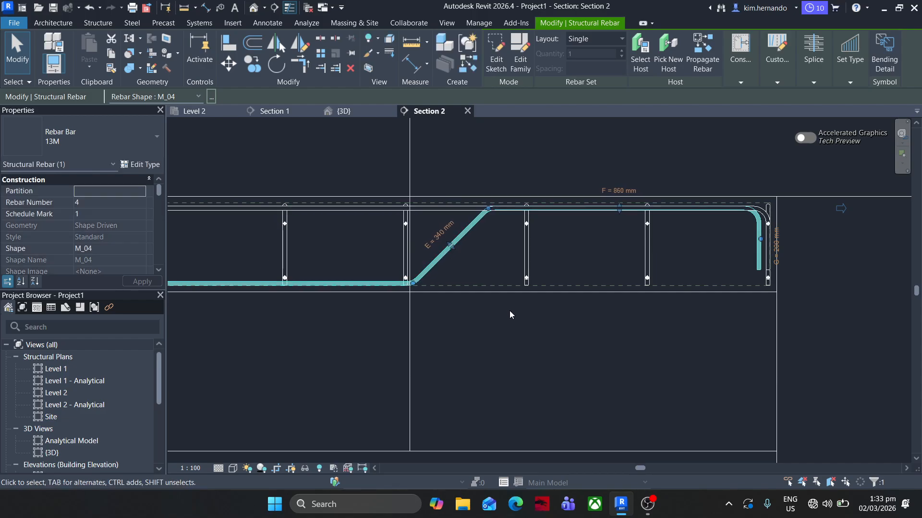
# Move the M_04 bar's left inclined segment so its lower bend meets the leftmost vertical guide, leaving a top segment about 870 mm long
pyautogui.scroll(-7, 516, 341)
pyautogui.moveTo(231, 374); pyautogui.dragTo(594, 359, button='middle')
pyautogui.scroll(4, 497, 301)
pyautogui.scroll(2, 466, 302)
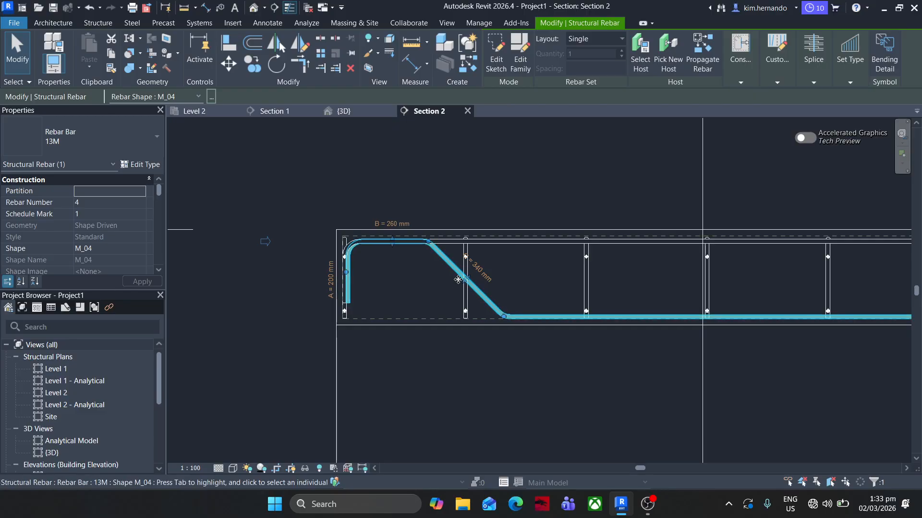
pyautogui.moveTo(482, 298); pyautogui.dragTo(678, 298)
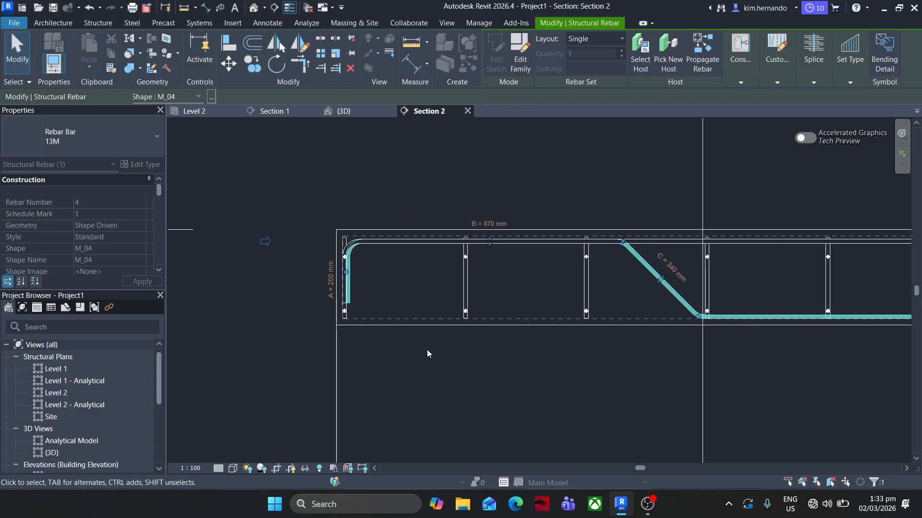
pyautogui.scroll(-2, 427, 350)
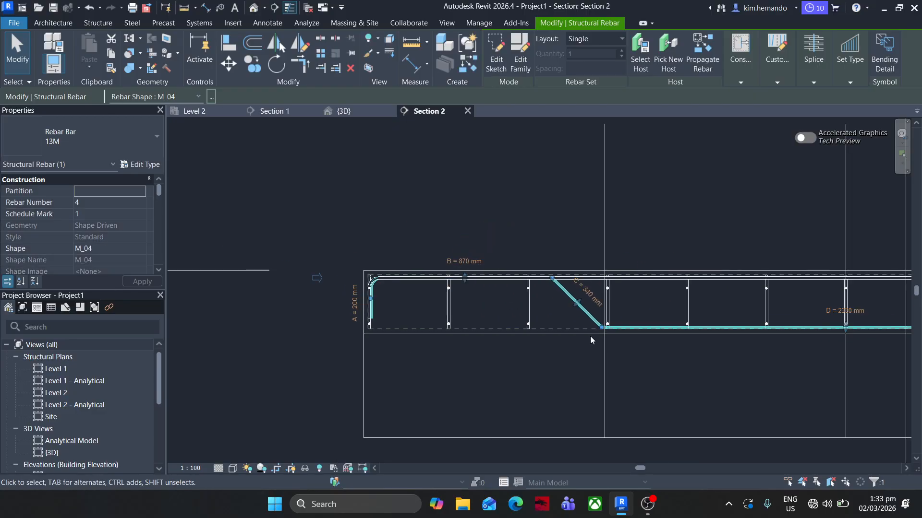
# Distribute the bent M_04 bar as a Maximum Spacing rebar set with 400 mm spacing
pyautogui.click(616, 38)
pyautogui.click(599, 79)
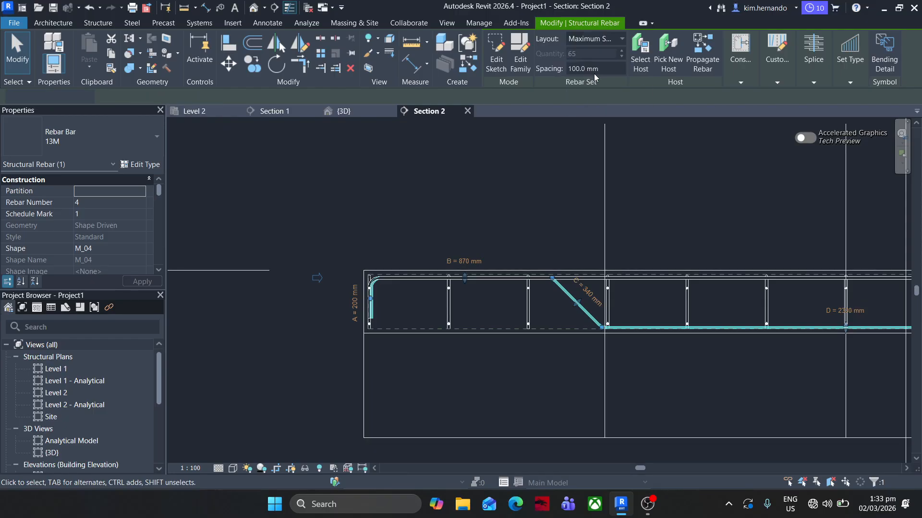
pyautogui.click(624, 70)
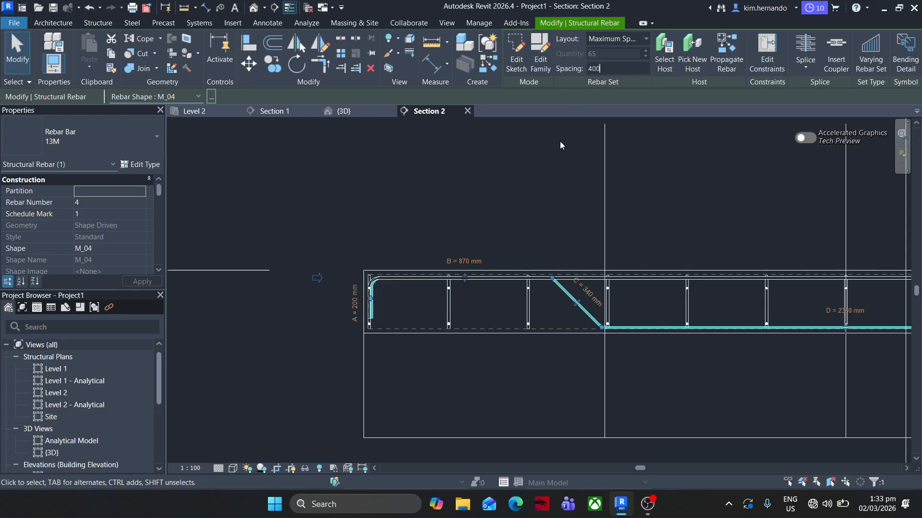
pyautogui.write('400')
pyautogui.press('Return')
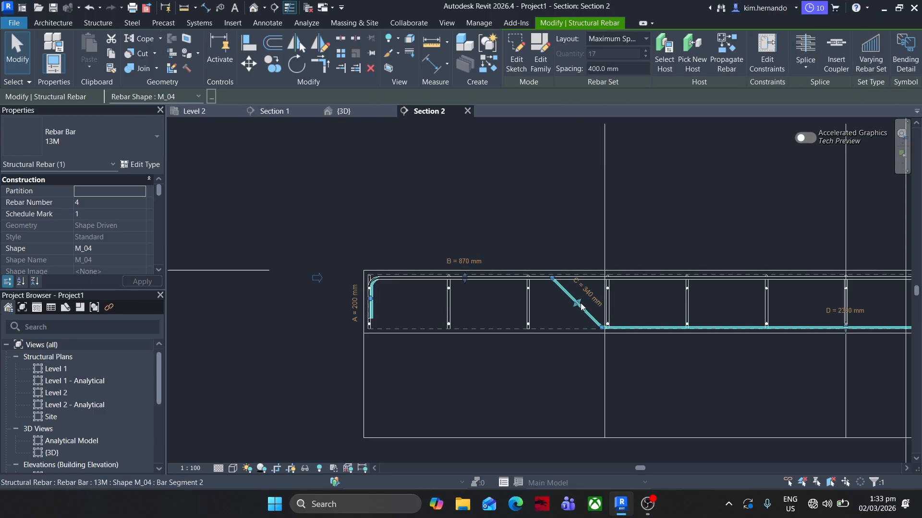
# Distribute the straight M_02 top bar in Section 2 with the Maximum Spacing layout, edit its spacing, and inspect the reinforcement in 3D
pyautogui.click(658, 270)
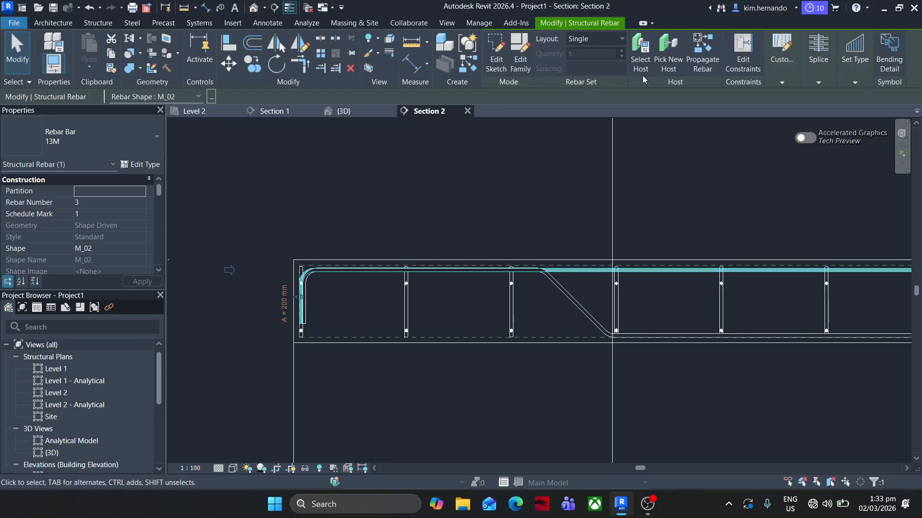
pyautogui.click(617, 38)
pyautogui.click(605, 82)
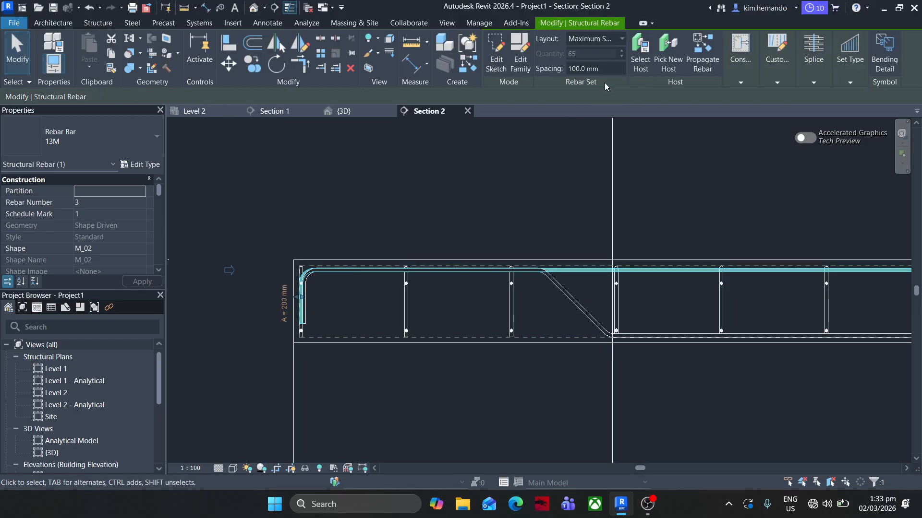
pyautogui.click(622, 73)
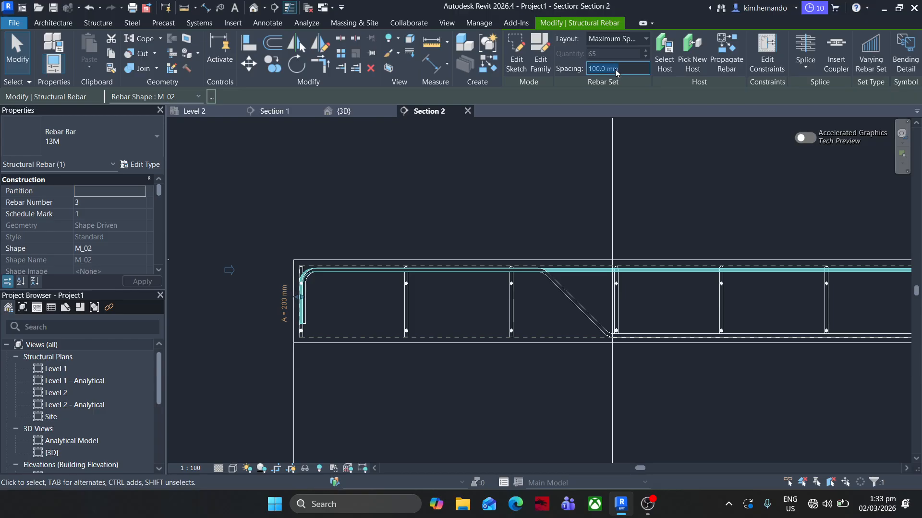
pyautogui.click(421, 346)
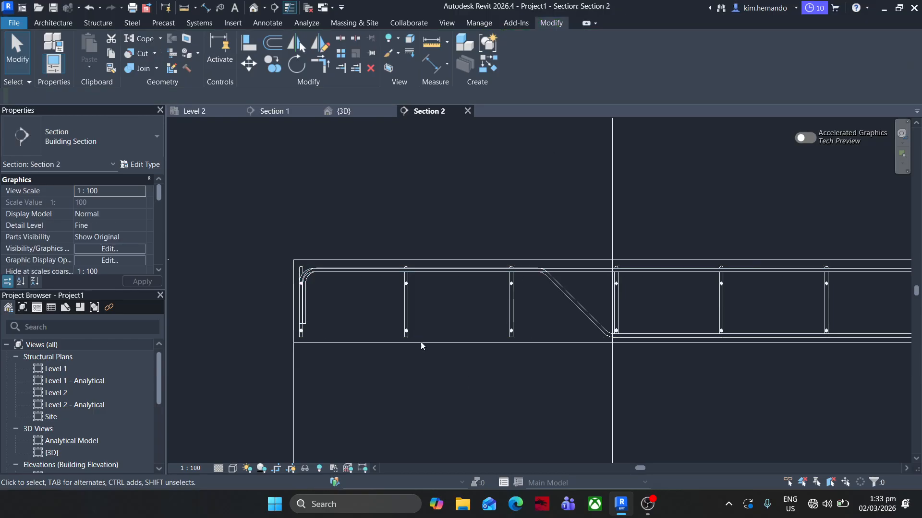
pyautogui.click(348, 112)
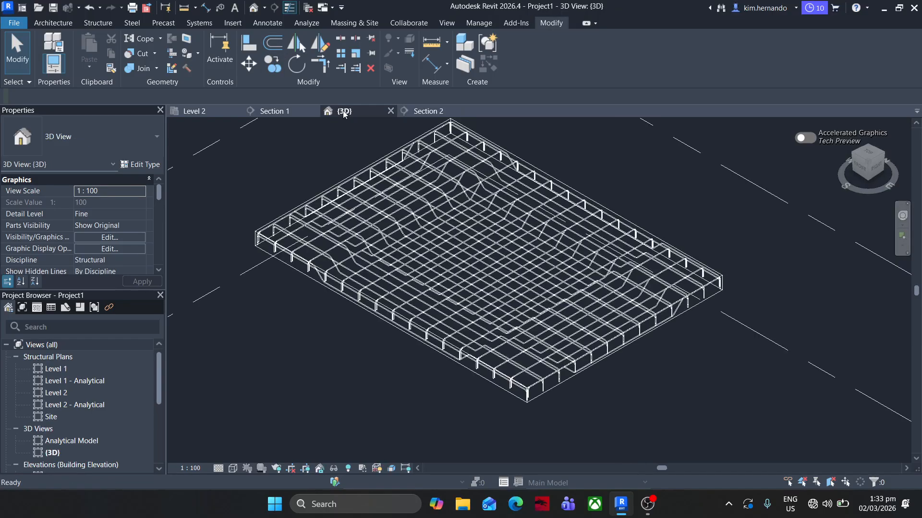
pyautogui.scroll(2, 336, 392)
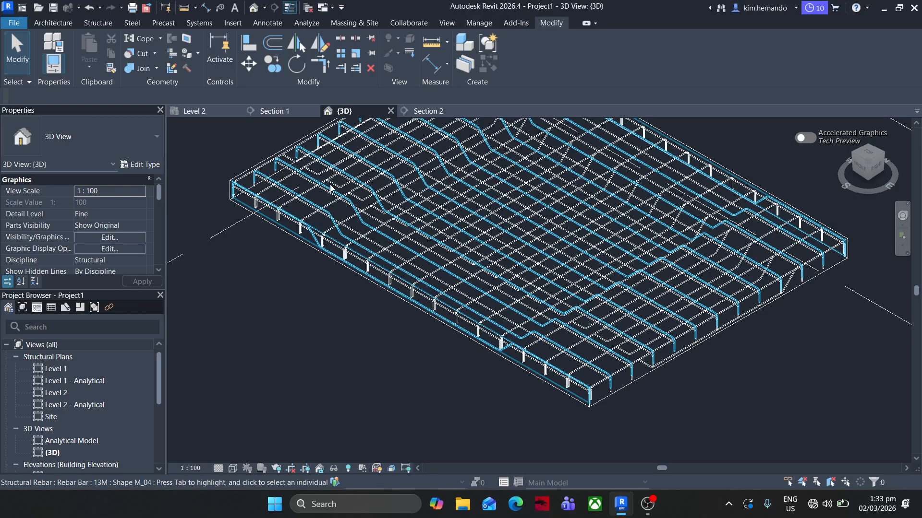
# In Section 1, mirror a copy of the straight M_02 top bar set about a horizontal axis drawn near the slab's mid-depth
pyautogui.click(277, 113)
pyautogui.scroll(5, 321, 354)
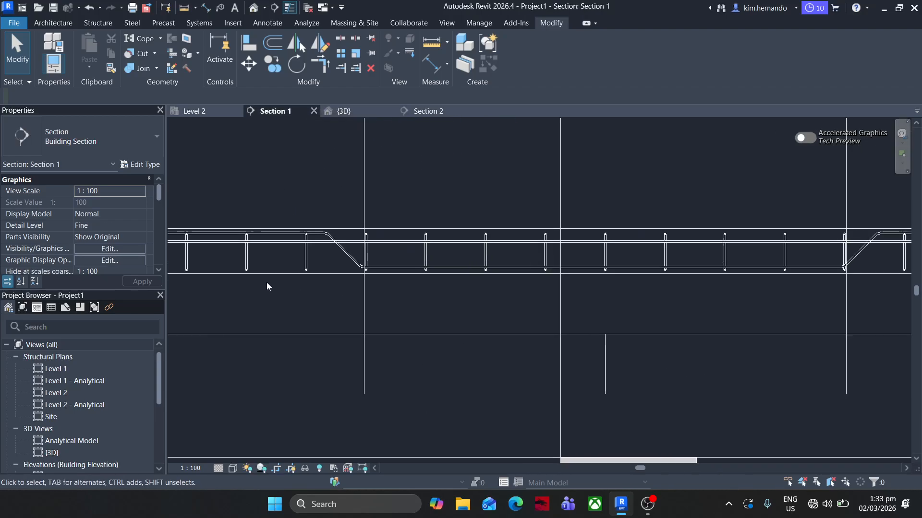
pyautogui.scroll(2, 406, 278)
pyautogui.click(453, 217)
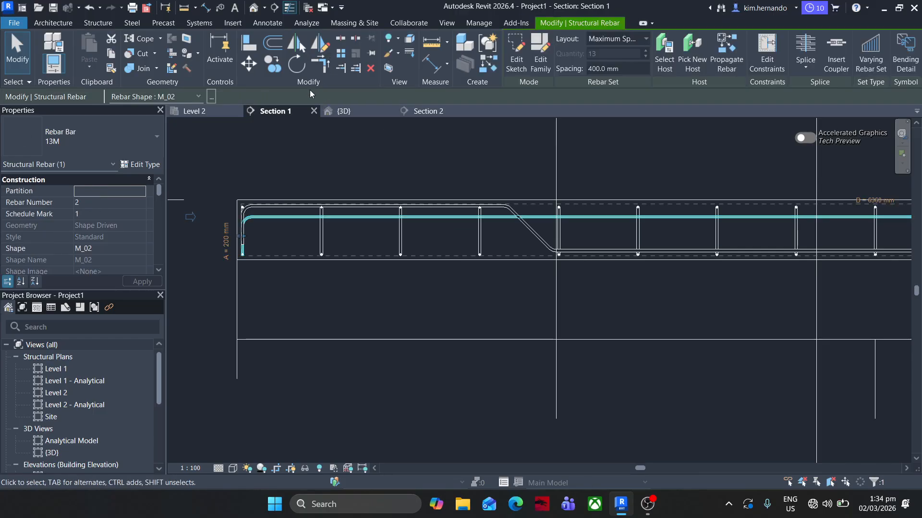
pyautogui.click(321, 50)
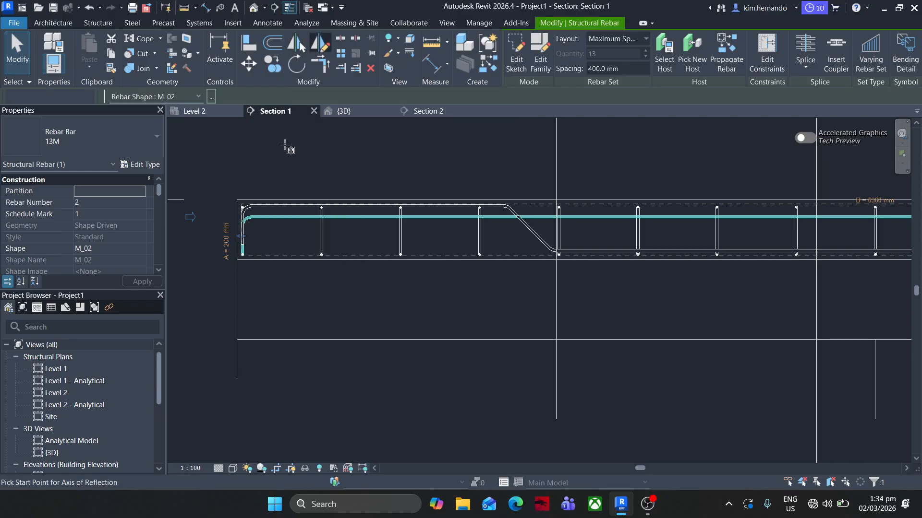
pyautogui.click(231, 230)
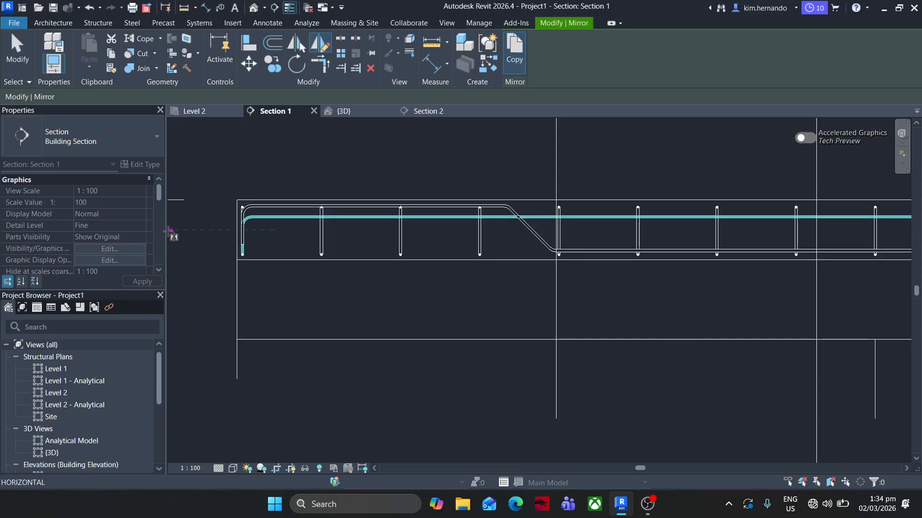
pyautogui.click(192, 230)
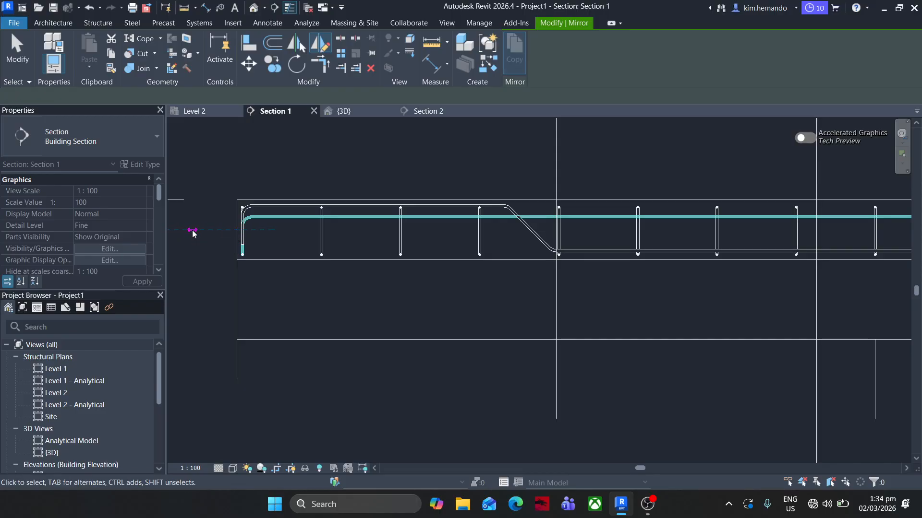
# Nudge the mirrored M_02 bar set down in Section 1 until it aligns with the bottom run of the bent bar
pyautogui.click(326, 309)
pyautogui.scroll(1, 420, 313)
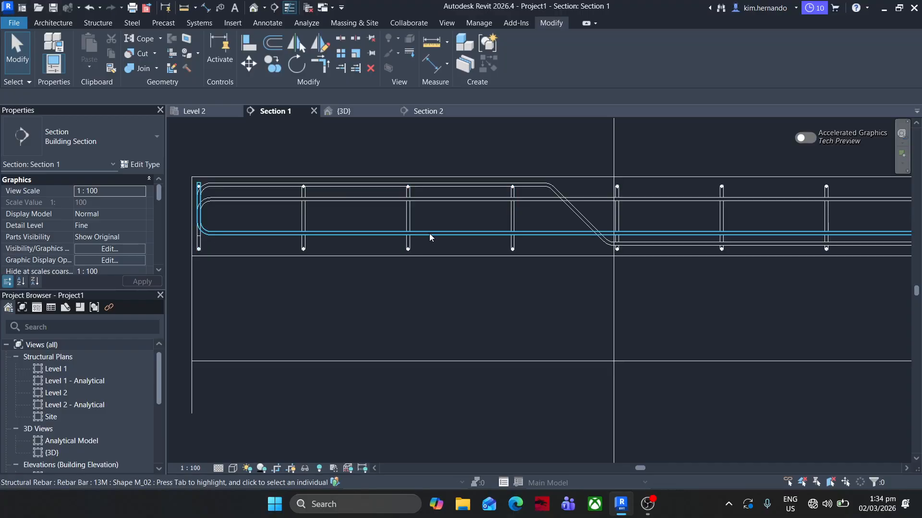
pyautogui.click(431, 289)
pyautogui.press('Down')
pyautogui.press('Down')
pyautogui.press('Down')
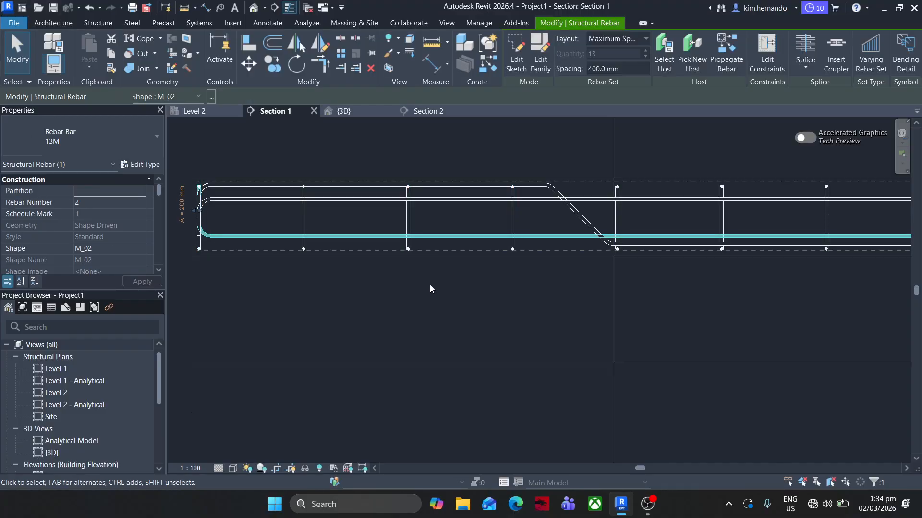
pyautogui.press('Down')
pyautogui.press('Down')
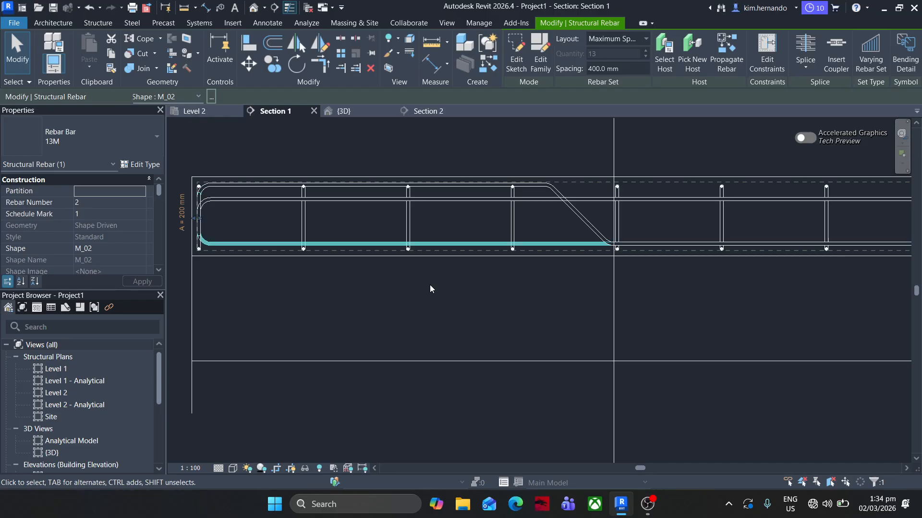
pyautogui.click(406, 277)
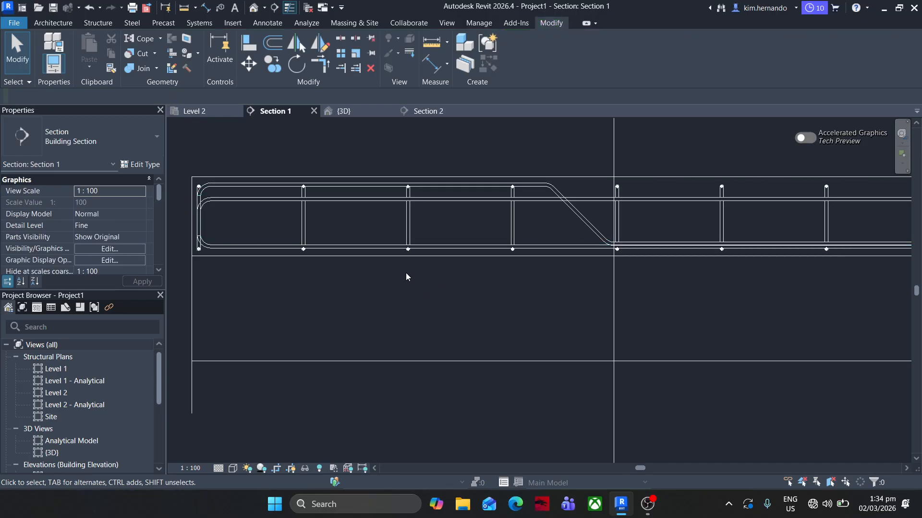
# Examine the slab's reinforcement in the 3D view, checking the bar ends along the edges and the overall two-way mesh
pyautogui.click(365, 109)
pyautogui.scroll(5, 294, 267)
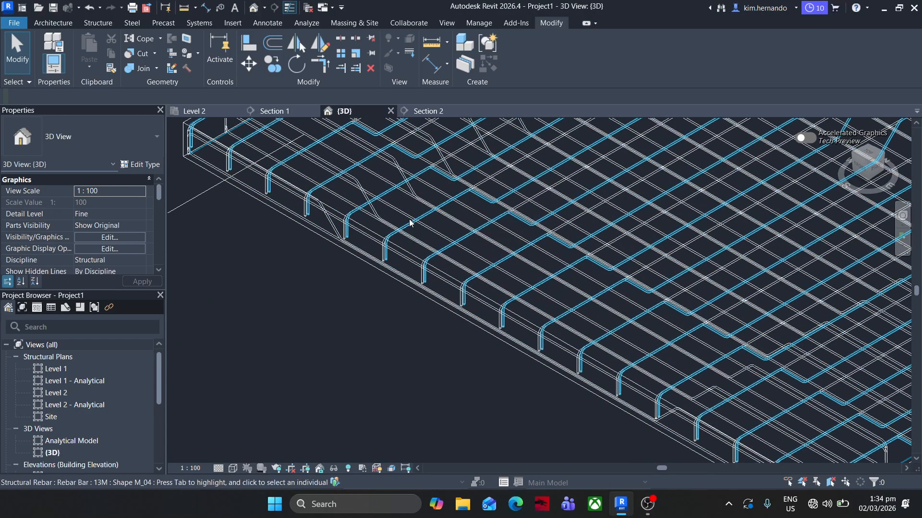
pyautogui.click(397, 212)
pyautogui.click(360, 275)
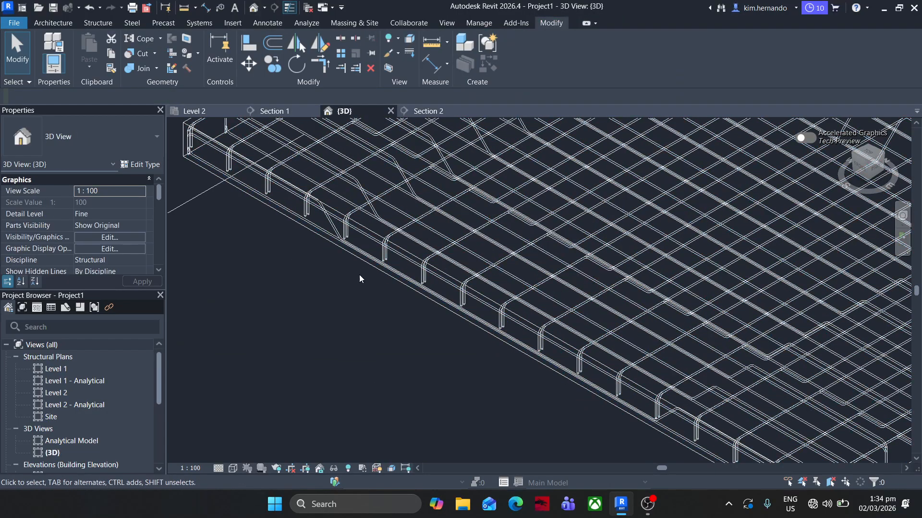
pyautogui.scroll(-1, 358, 275)
pyautogui.scroll(-1, 345, 288)
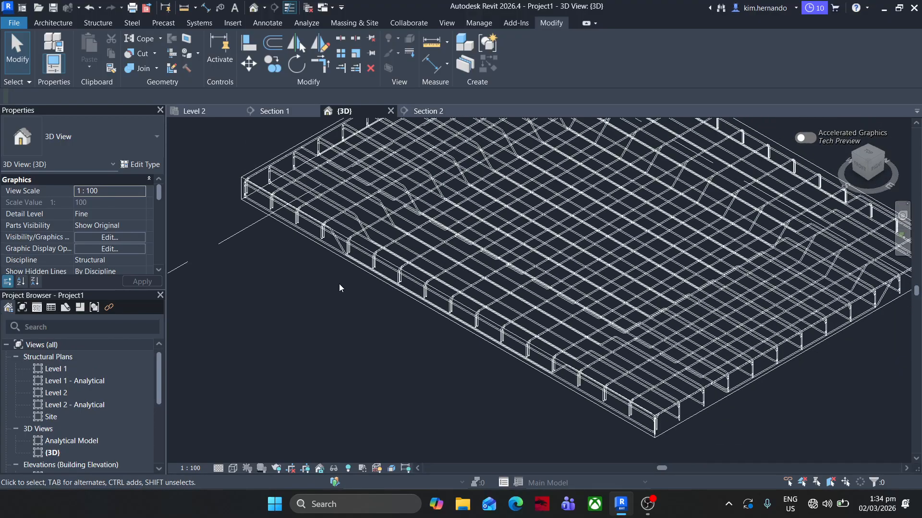
pyautogui.scroll(-1, 336, 287)
pyautogui.scroll(1, 298, 287)
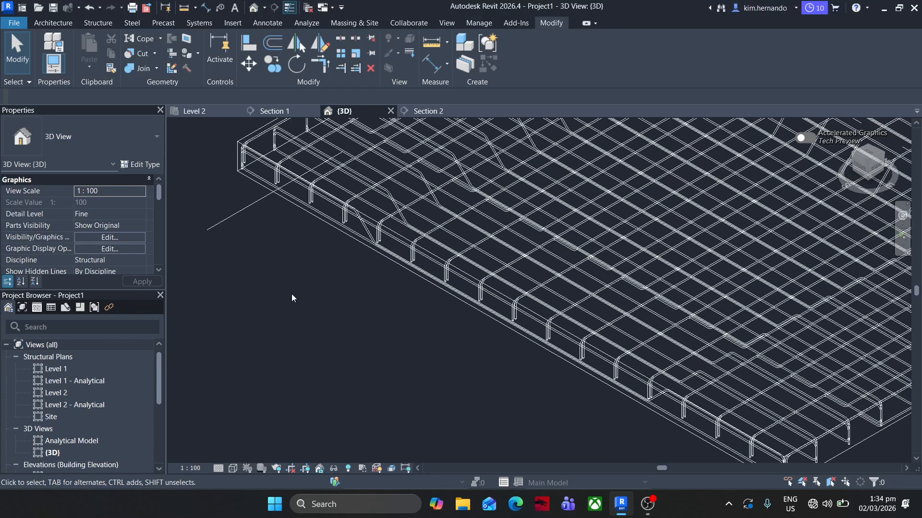
pyautogui.scroll(2, 269, 307)
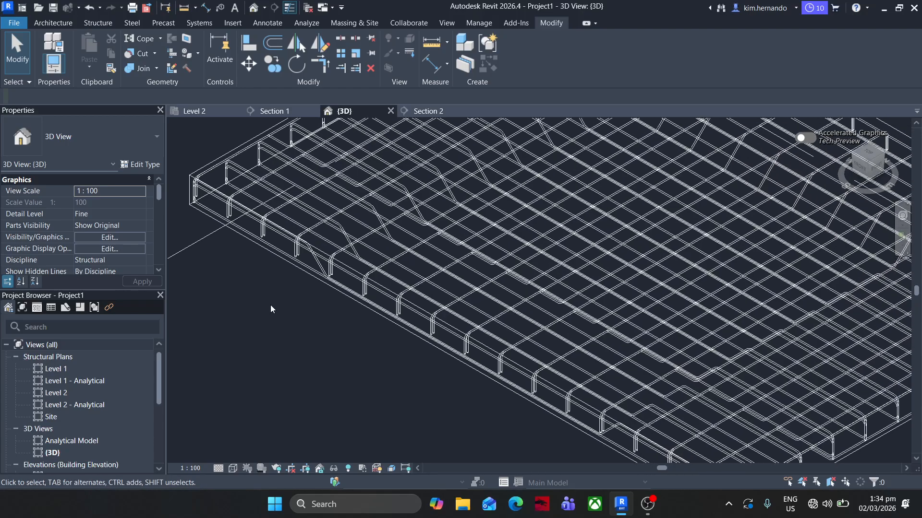
pyautogui.scroll(-1, 258, 317)
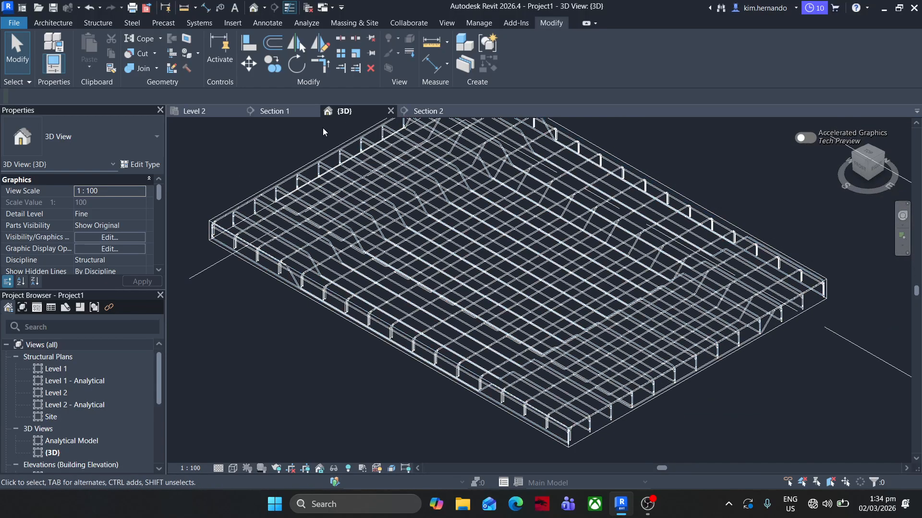
# In Section 2, mirror a copy of the straight M_02 top bar set about a horizontal axis drawn near the slab's mid-depth
pyautogui.click(417, 112)
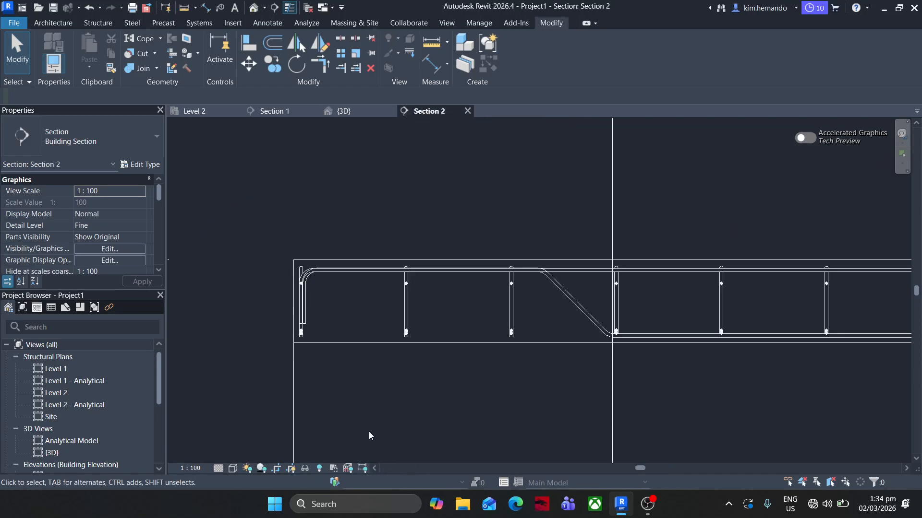
pyautogui.moveTo(368, 431); pyautogui.dragTo(267, 383, button='middle')
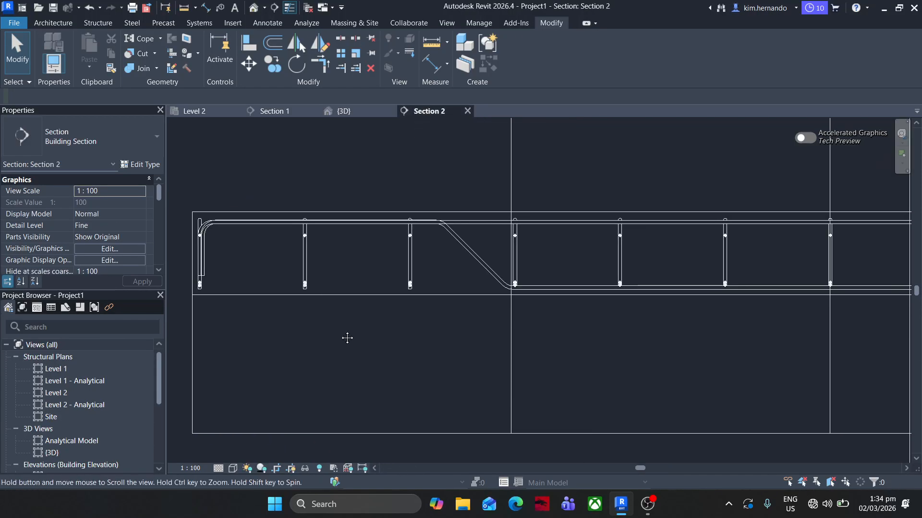
pyautogui.click(485, 222)
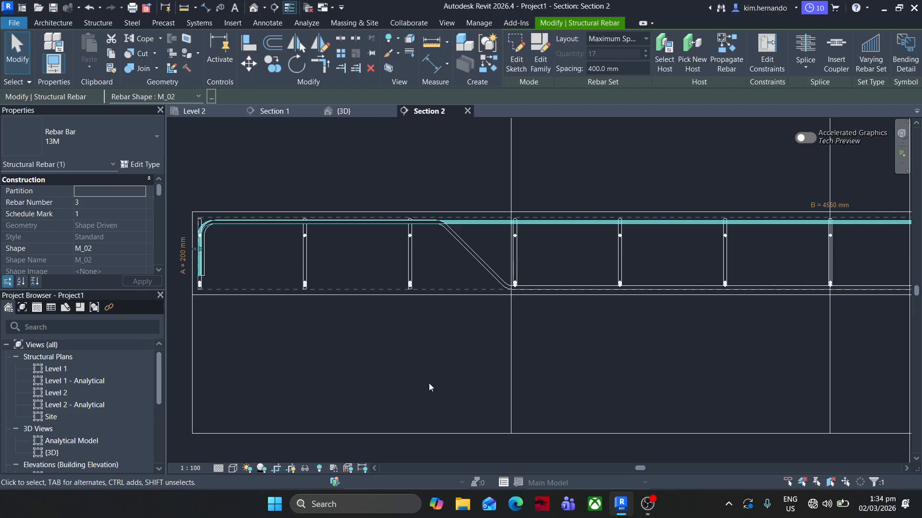
pyautogui.moveTo(428, 383); pyautogui.dragTo(620, 362, button='middle')
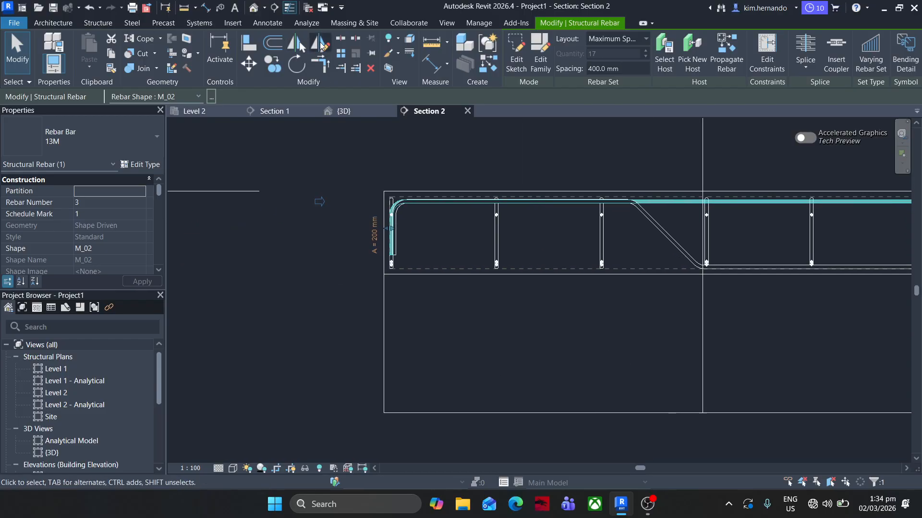
pyautogui.click(320, 43)
pyautogui.click(383, 233)
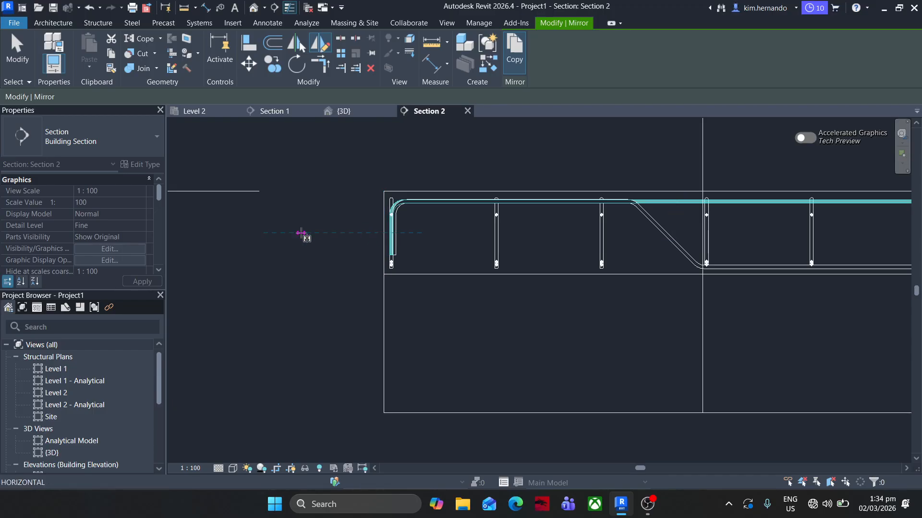
pyautogui.click(302, 236)
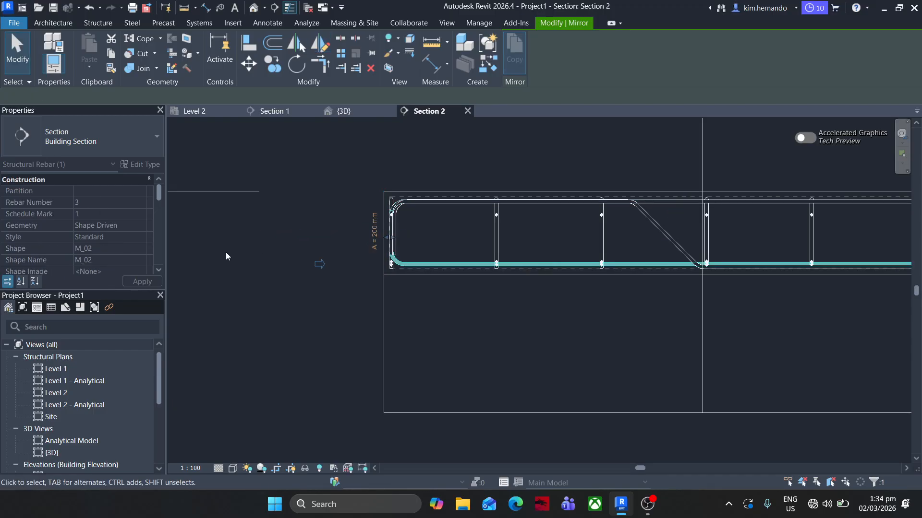
pyautogui.click(246, 304)
pyautogui.moveTo(669, 304); pyautogui.dragTo(515, 289, button='middle')
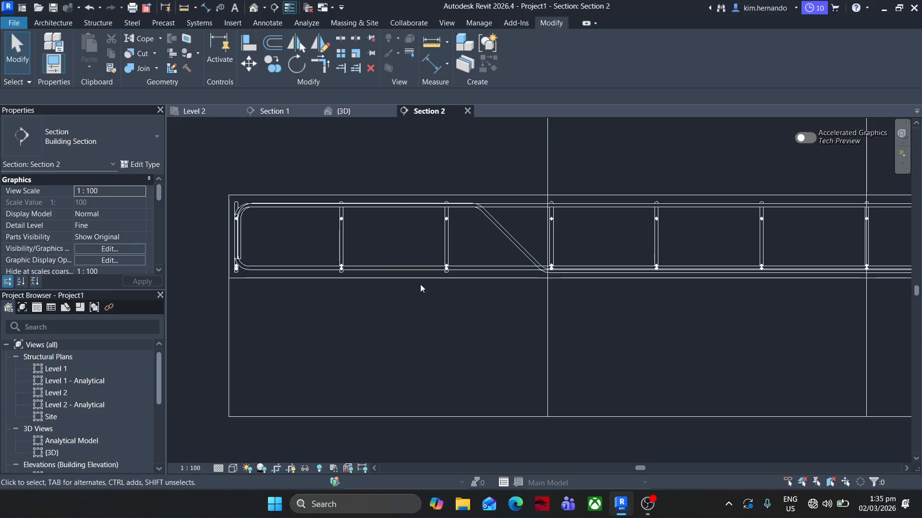
# Check the mirrored bottom M_02 set in the 3D view and set that view's visual style to Shaded
pyautogui.click(415, 264)
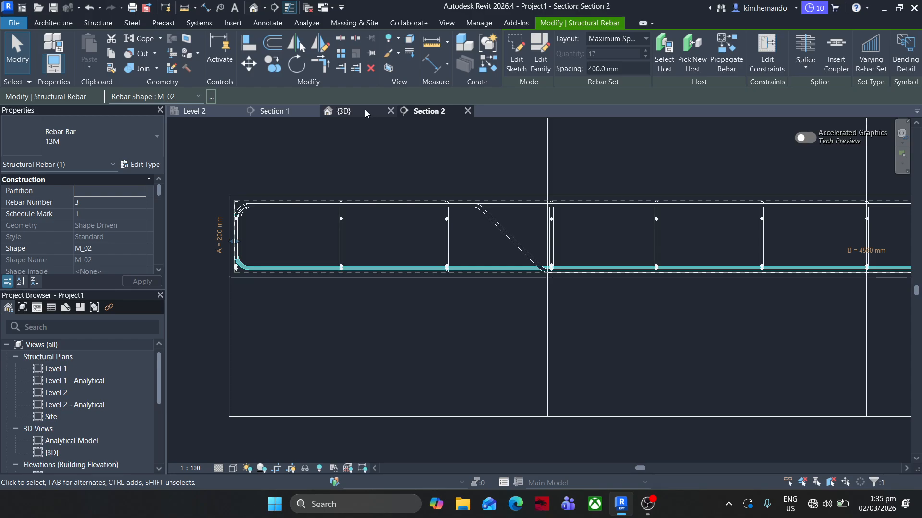
pyautogui.click(364, 110)
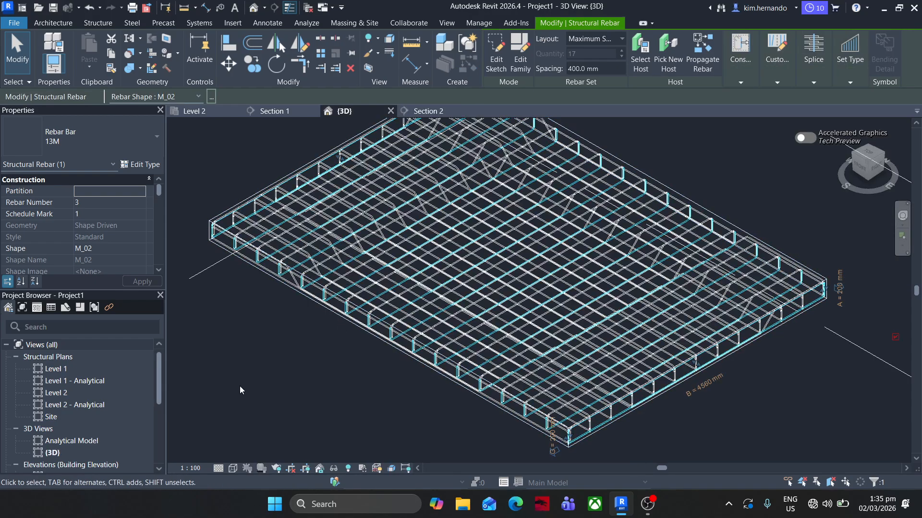
pyautogui.scroll(2, 240, 387)
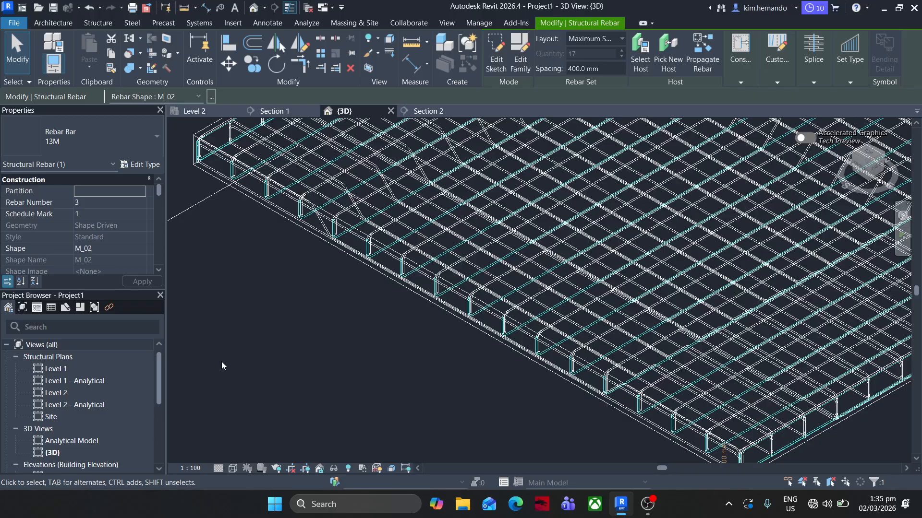
pyautogui.scroll(-1, 242, 365)
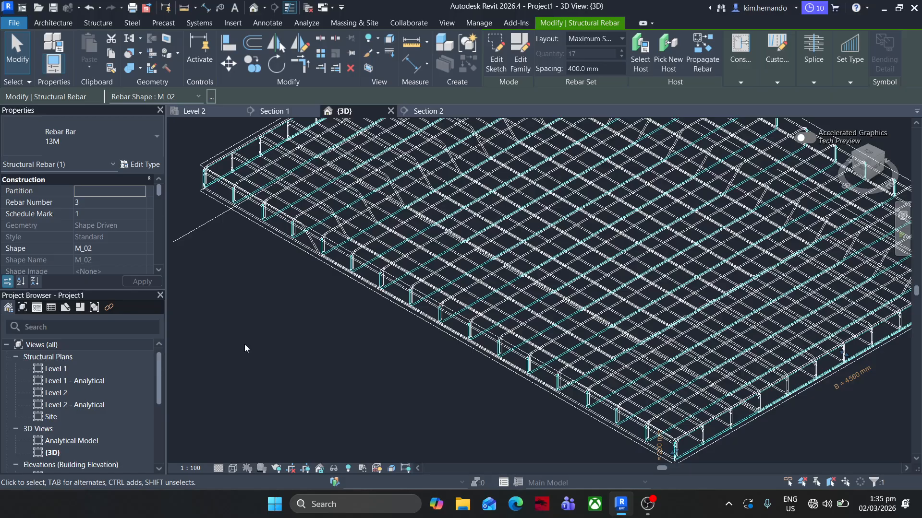
pyautogui.click(234, 469)
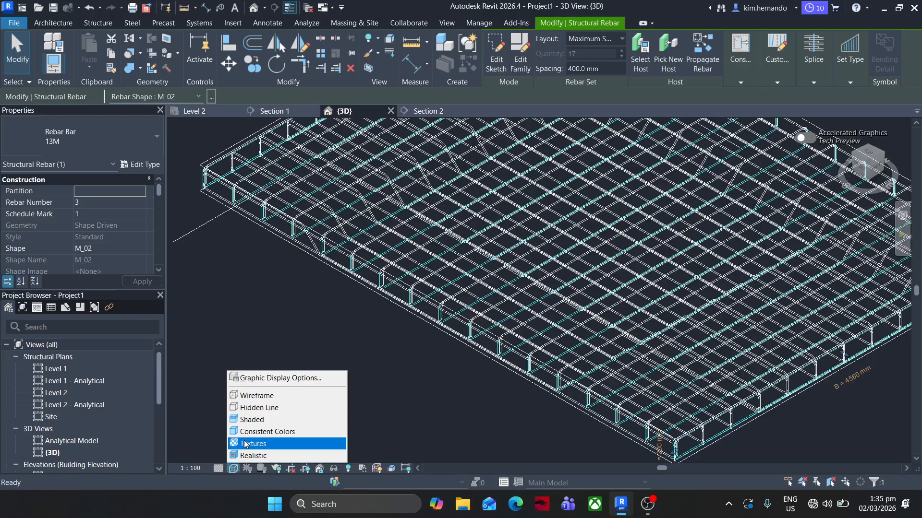
pyautogui.click(251, 420)
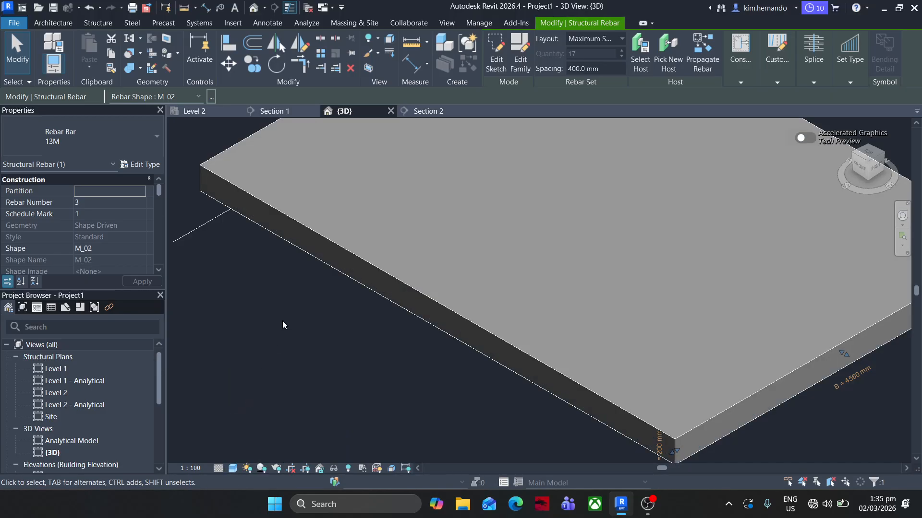
# Override the floor slab's graphics by element in the 3D view, setting its surface transparency to 100
pyautogui.click(197, 177)
pyautogui.rightClick(194, 177)
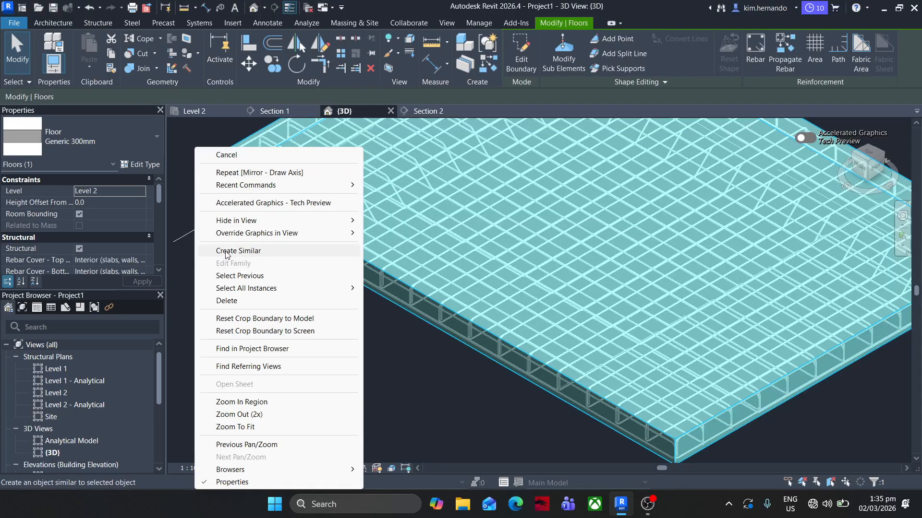
pyautogui.moveTo(241, 224)
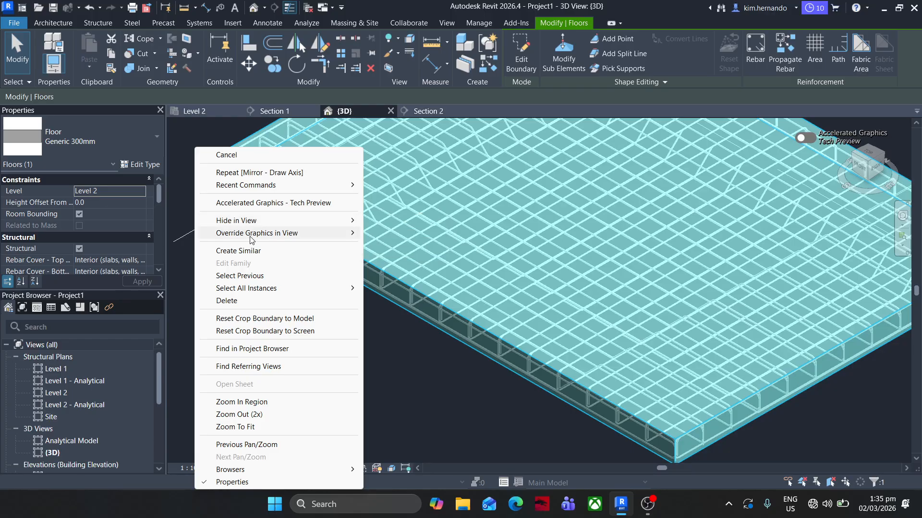
pyautogui.click(396, 245)
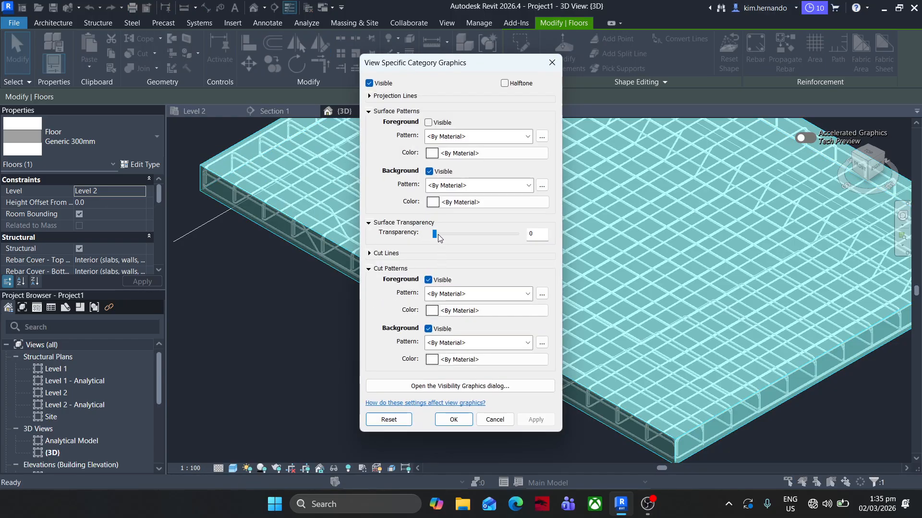
pyautogui.moveTo(438, 234); pyautogui.dragTo(552, 238)
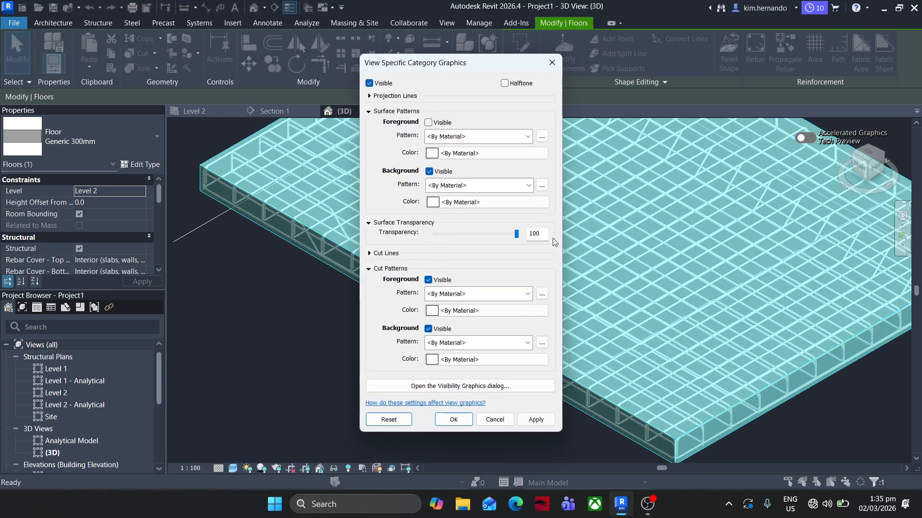
pyautogui.click(533, 419)
pyautogui.click(453, 419)
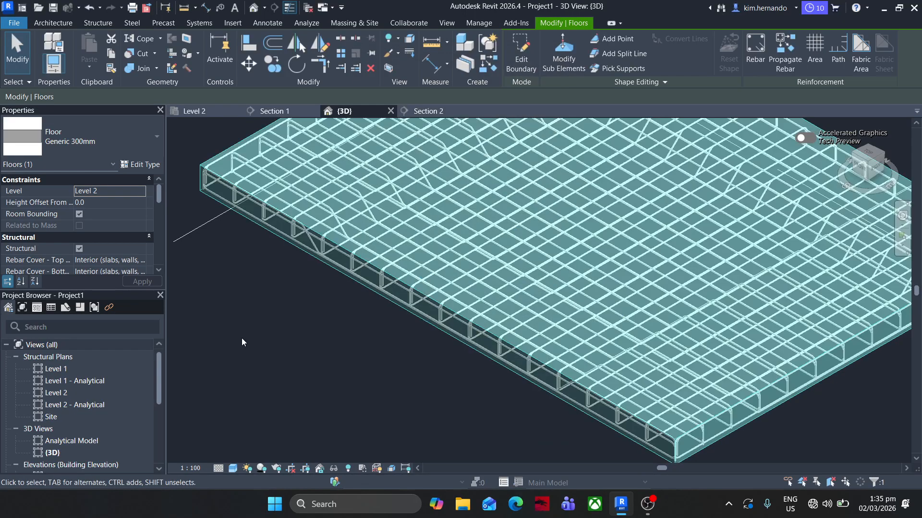
pyautogui.click(229, 335)
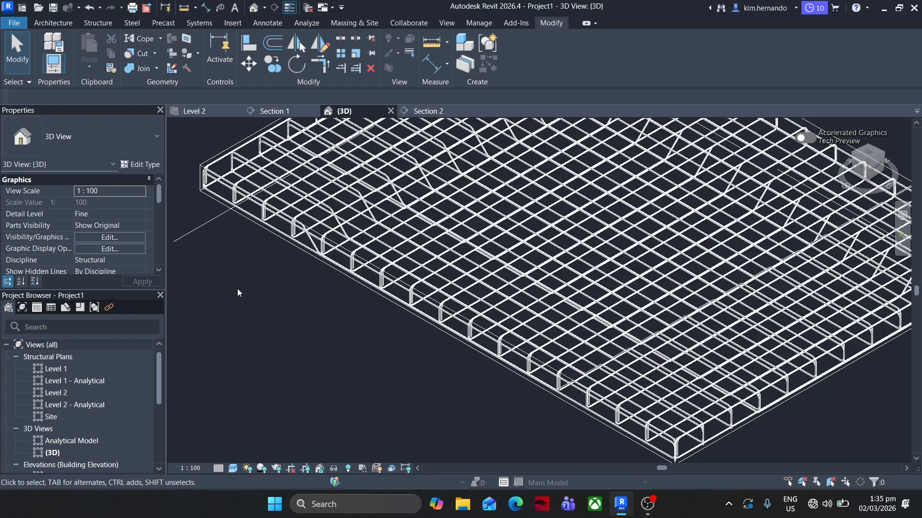
# Create a new rule-based view filter named Filter 1 from the 3D view's visibility/graphics overrides
pyautogui.press('v')
pyautogui.press('g')
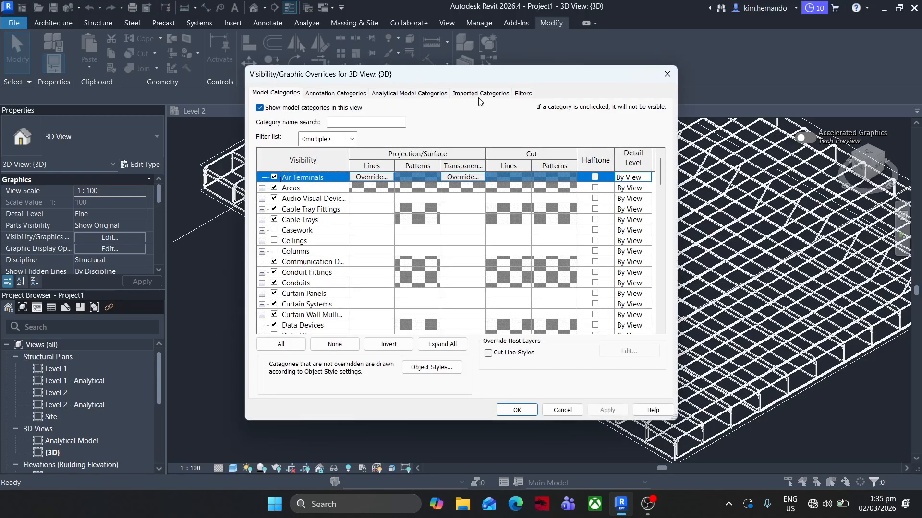
pyautogui.click(522, 93)
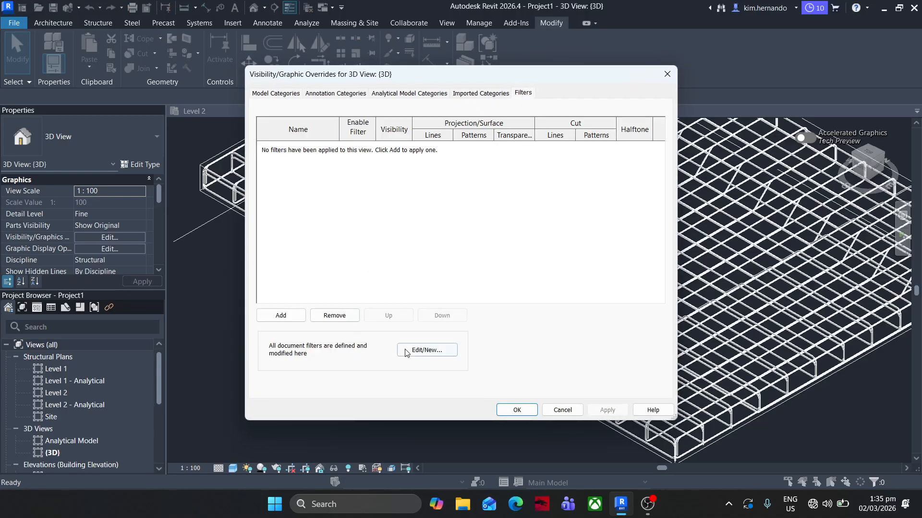
pyautogui.click(427, 351)
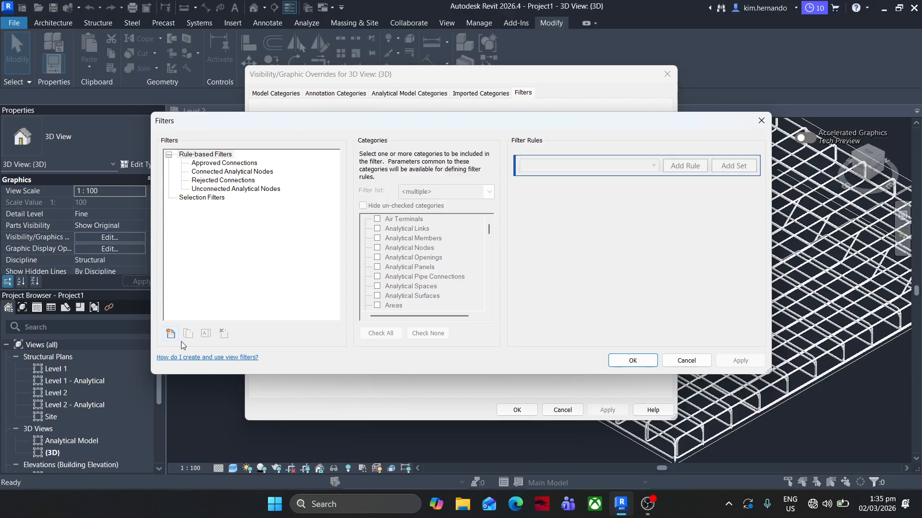
pyautogui.click(171, 334)
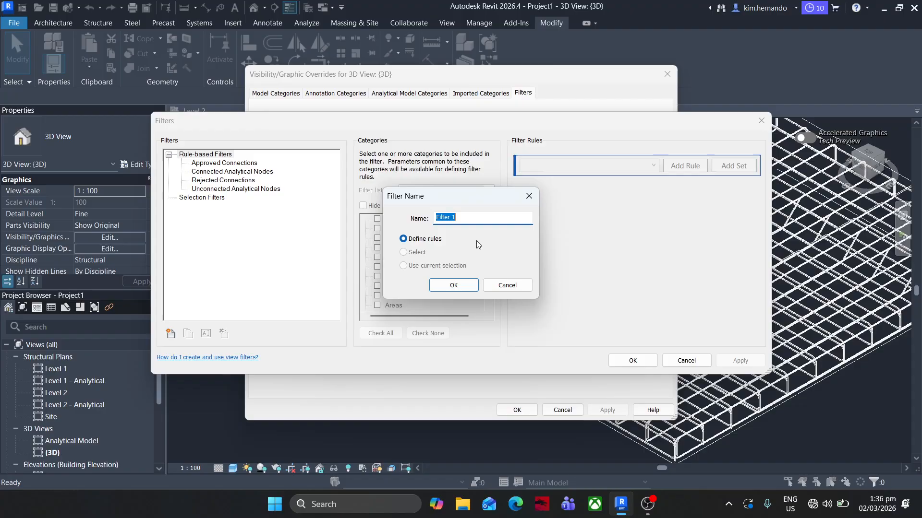
pyautogui.click(461, 289)
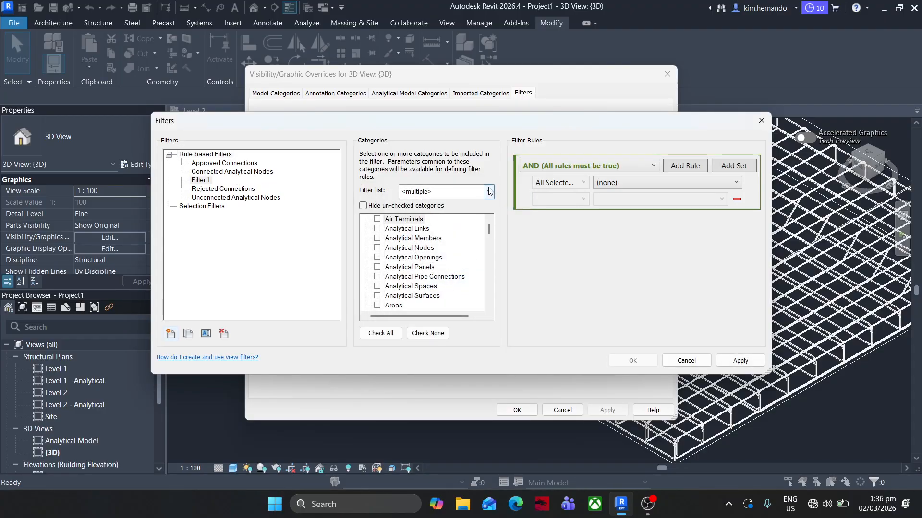
# Limit the filter's category list to the Structure discipline and include the Structural Rebar category in Filter 1
pyautogui.click(489, 191)
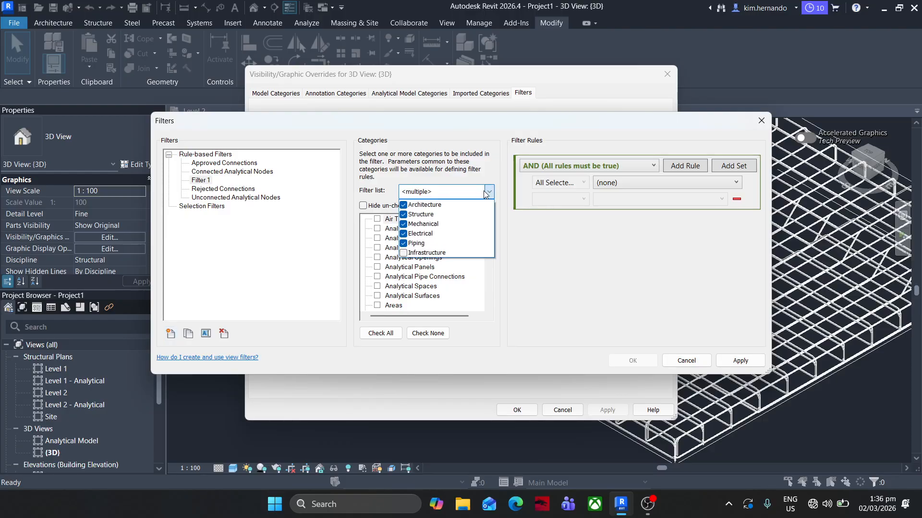
pyautogui.click(405, 242)
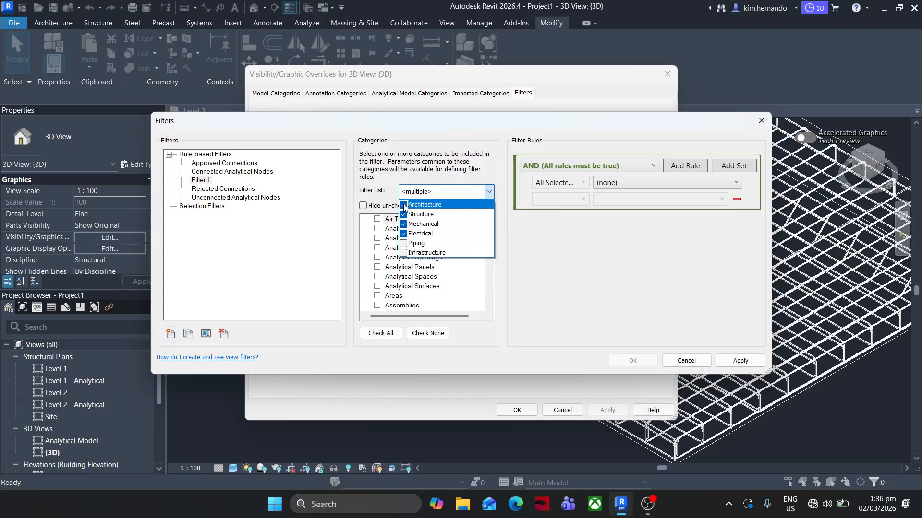
pyautogui.click(404, 205)
pyautogui.click(404, 233)
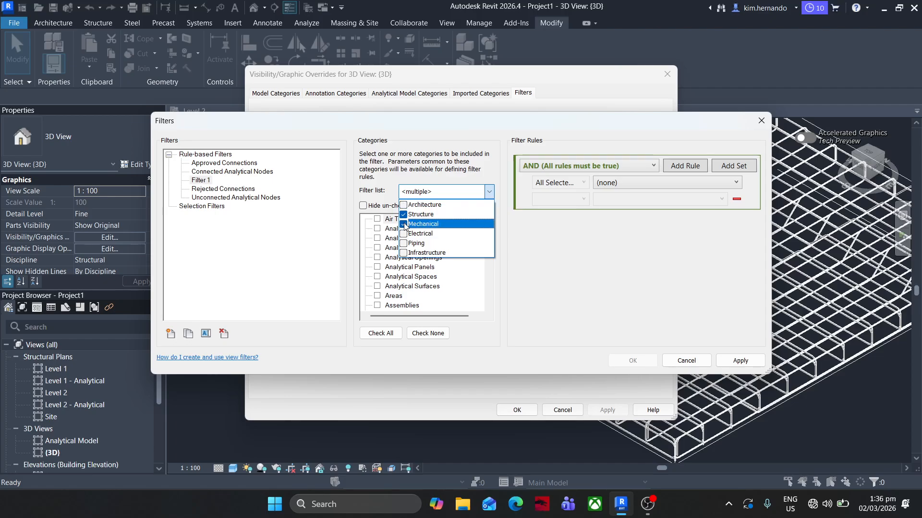
pyautogui.click(404, 224)
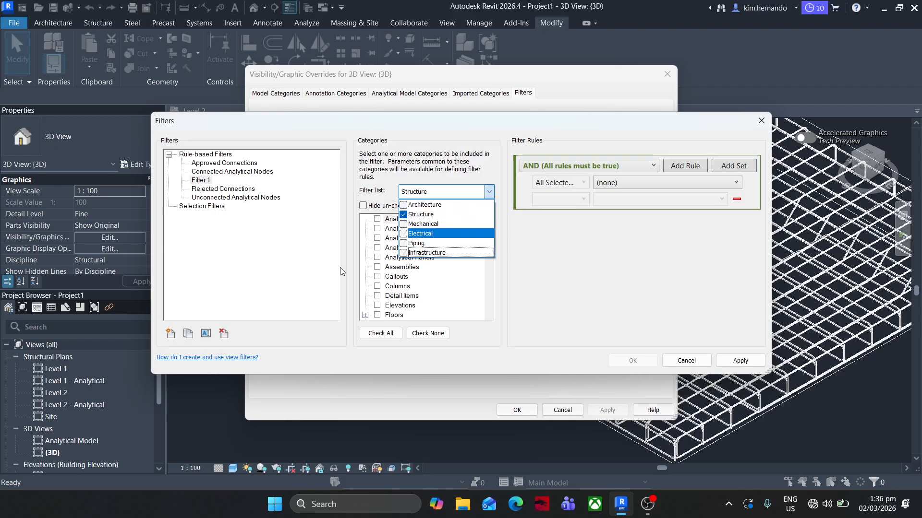
pyautogui.click(258, 272)
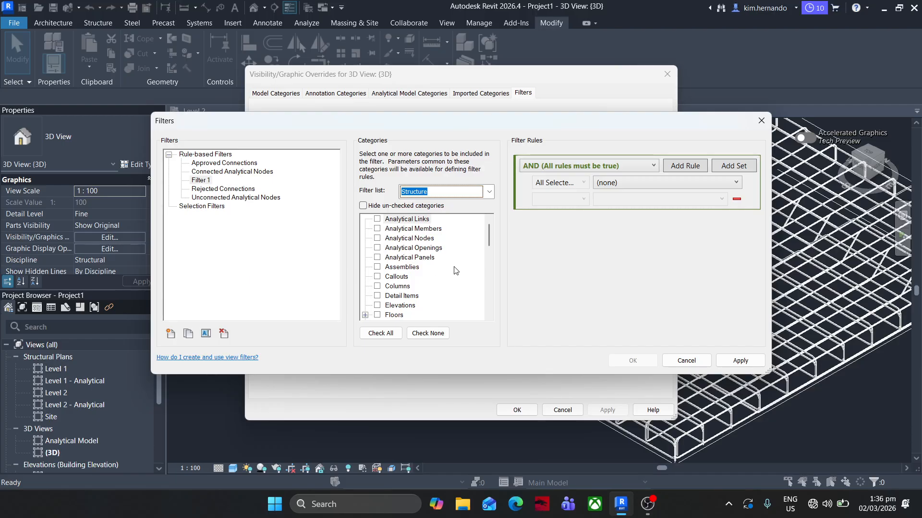
pyautogui.scroll(-4, 455, 270)
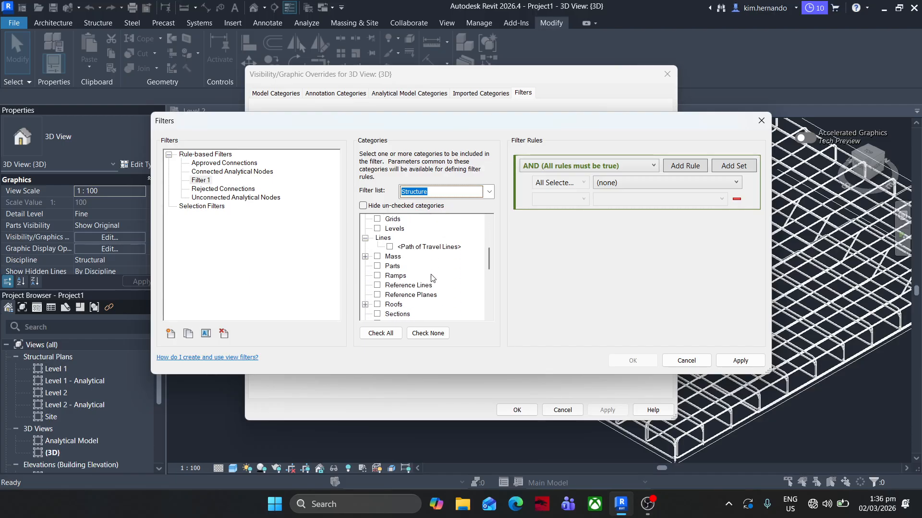
pyautogui.scroll(-5, 431, 277)
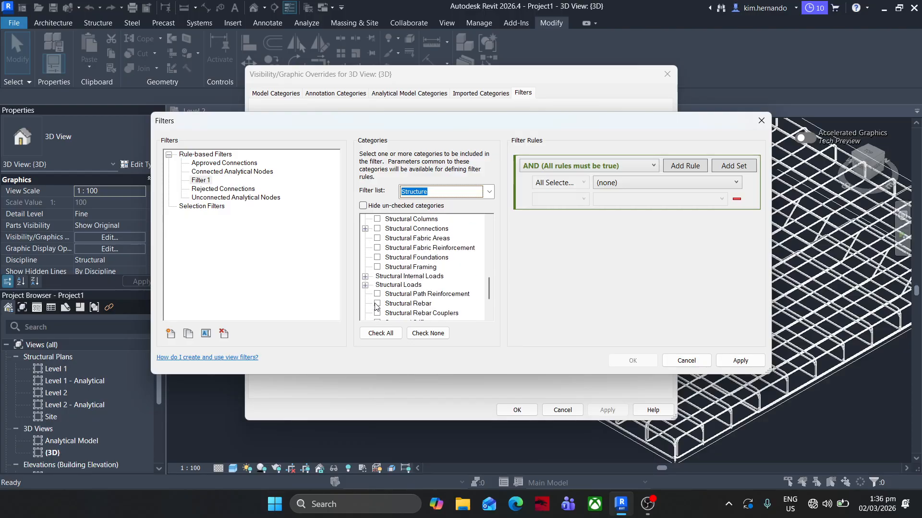
pyautogui.click(377, 304)
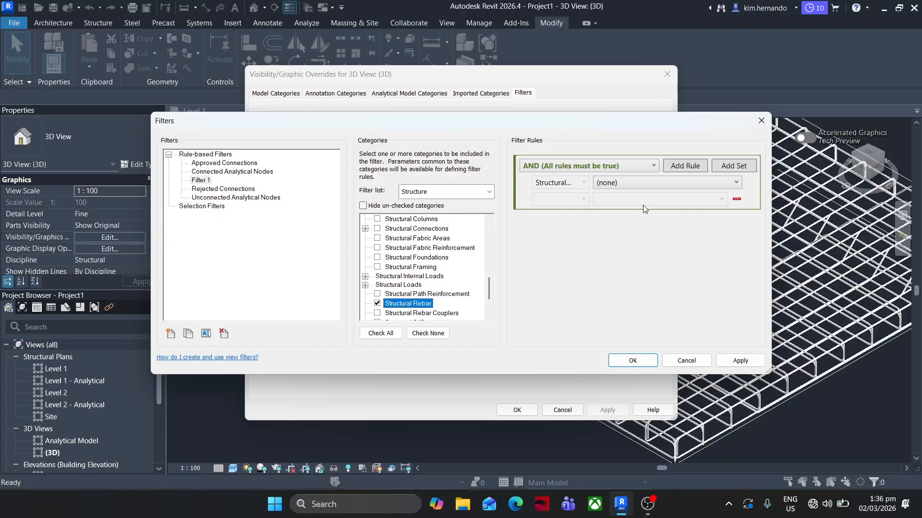
# Set Filter 1's rule parameter to Bar Diameter without a value, and add the filter to the 3D view
pyautogui.click(737, 181)
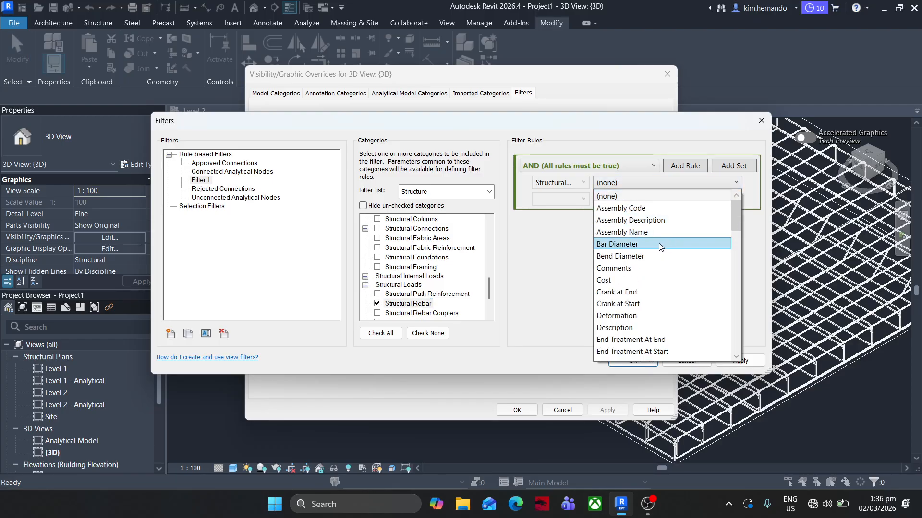
pyautogui.click(658, 243)
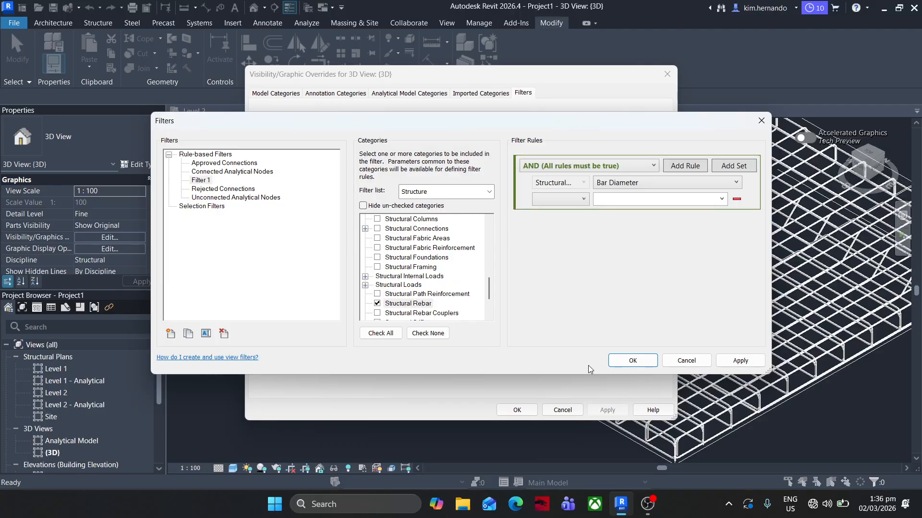
pyautogui.click(630, 360)
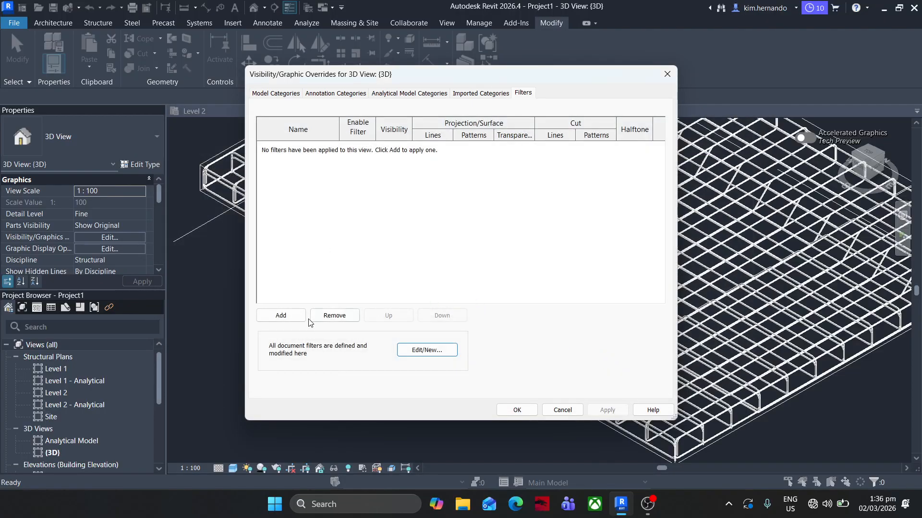
pyautogui.click(281, 315)
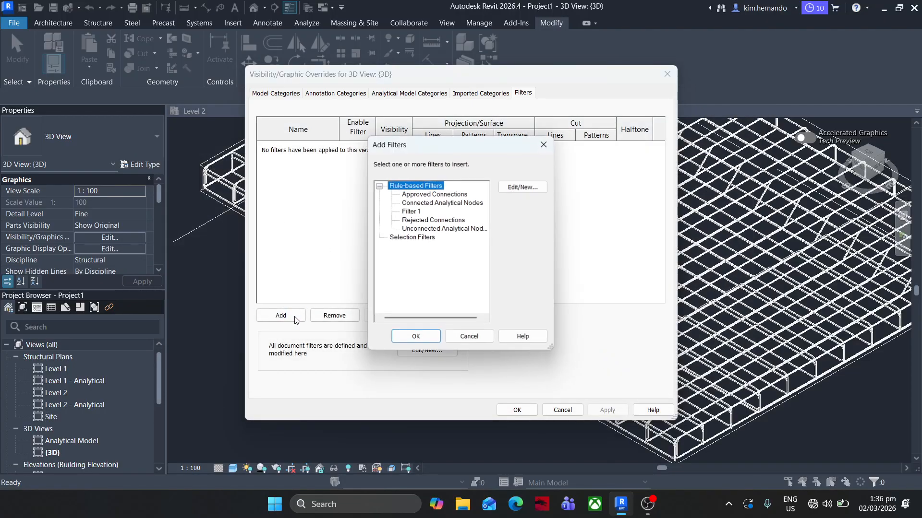
pyautogui.click(411, 211)
pyautogui.click(417, 337)
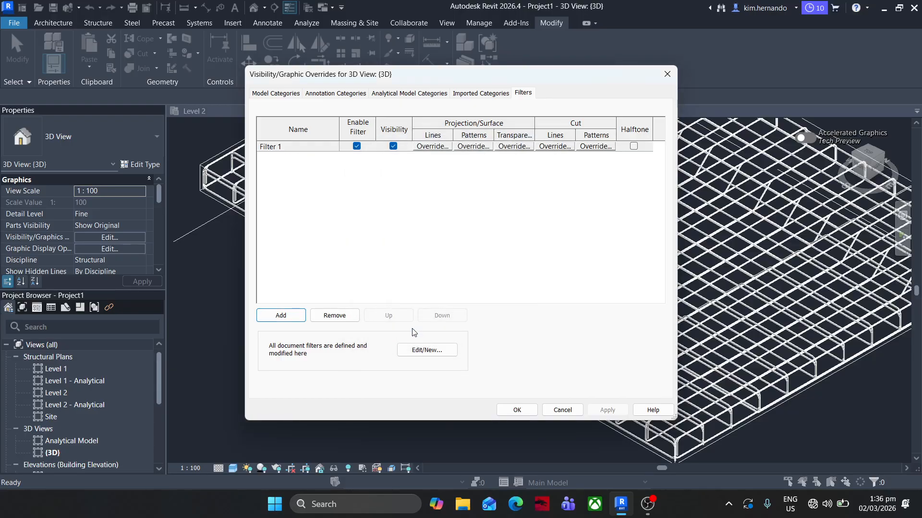
# Override Filter 1's projection/surface foreground pattern with a green solid fill and apply it to the 3D view
pyautogui.click(473, 146)
pyautogui.click(475, 211)
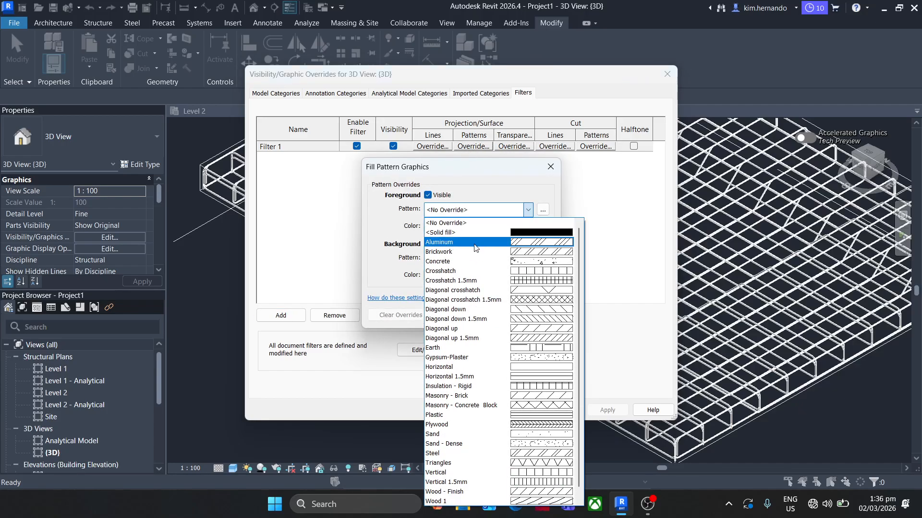
pyautogui.click(466, 232)
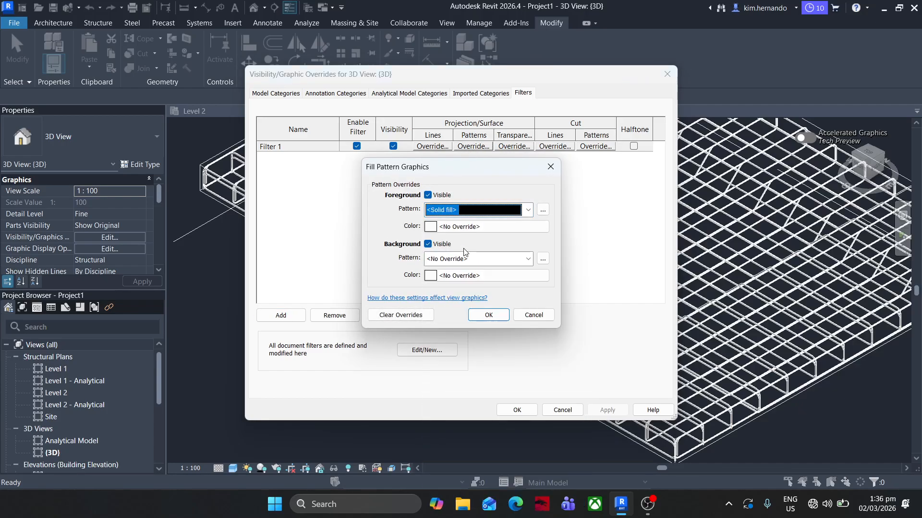
pyautogui.click(496, 228)
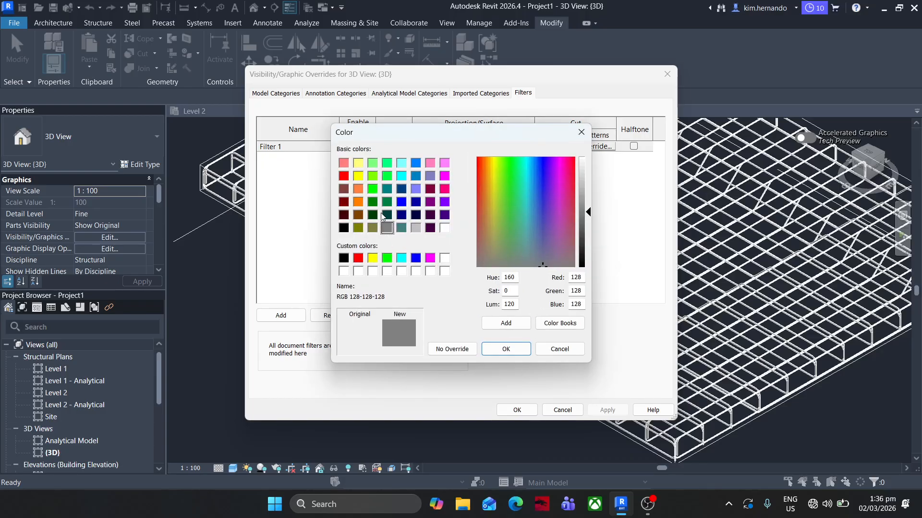
pyautogui.click(372, 189)
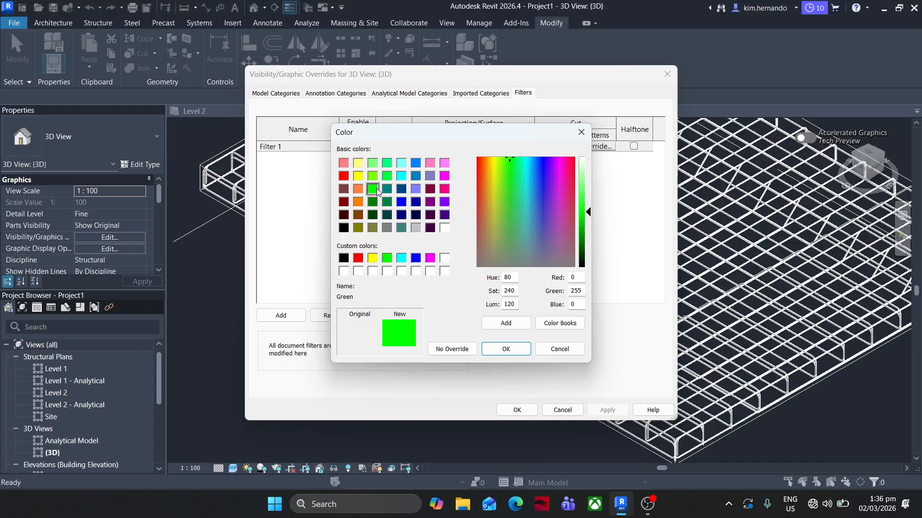
pyautogui.click(509, 351)
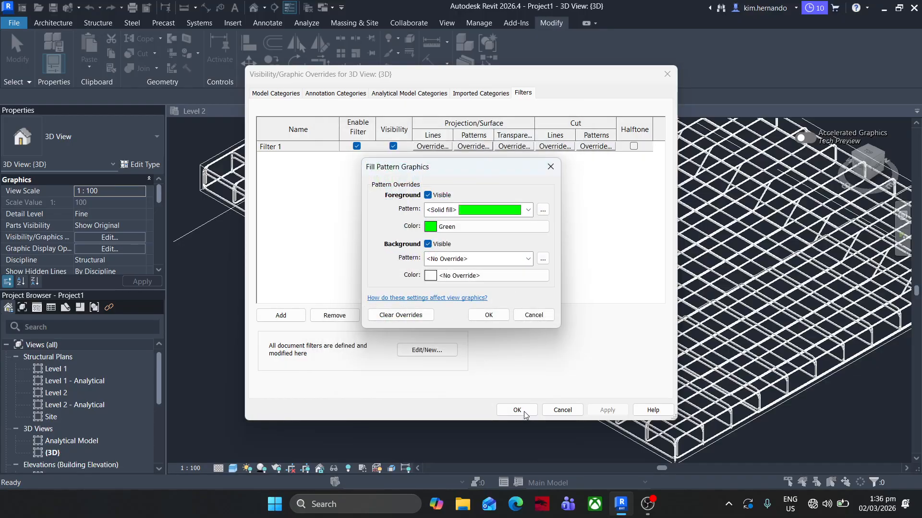
pyautogui.click(486, 316)
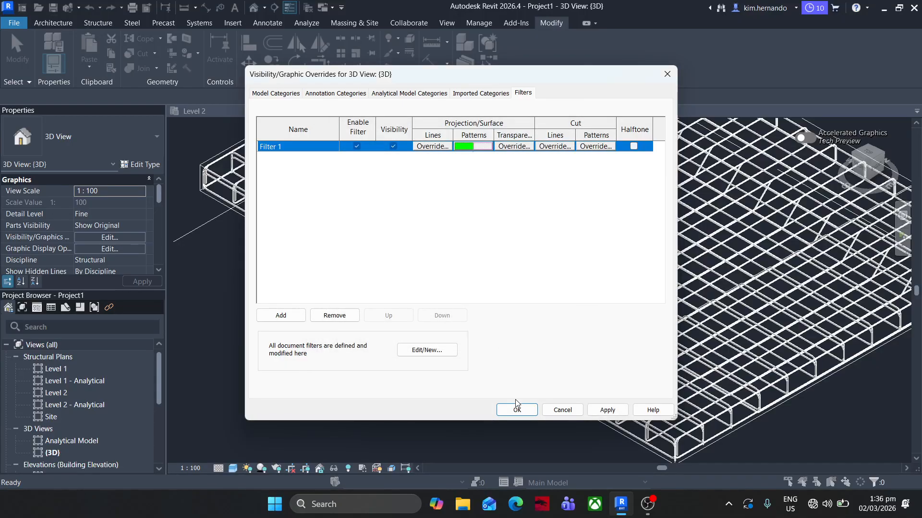
pyautogui.click(606, 412)
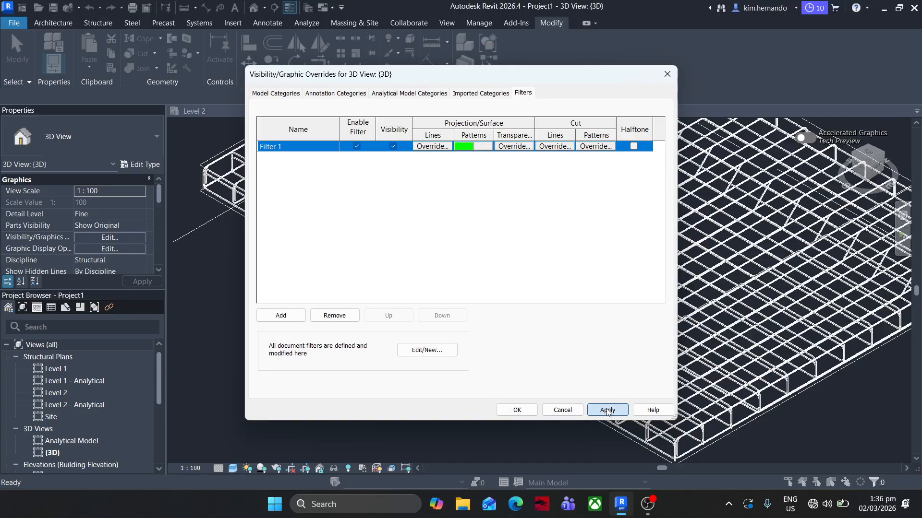
pyautogui.click(510, 413)
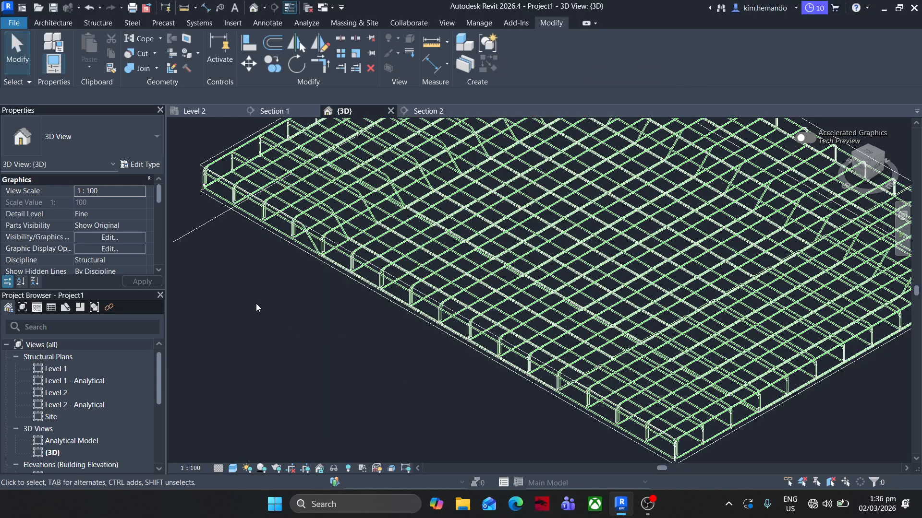
# Examine the filtered rebar colour up close in the 3D view, along the slab's edges and at its corner
pyautogui.scroll(2, 209, 285)
pyautogui.scroll(-2, 261, 359)
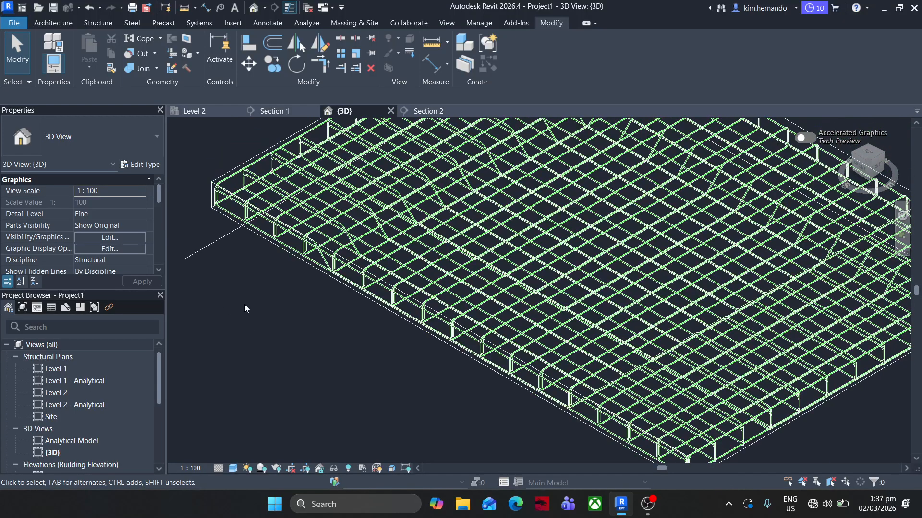
pyautogui.scroll(3, 310, 359)
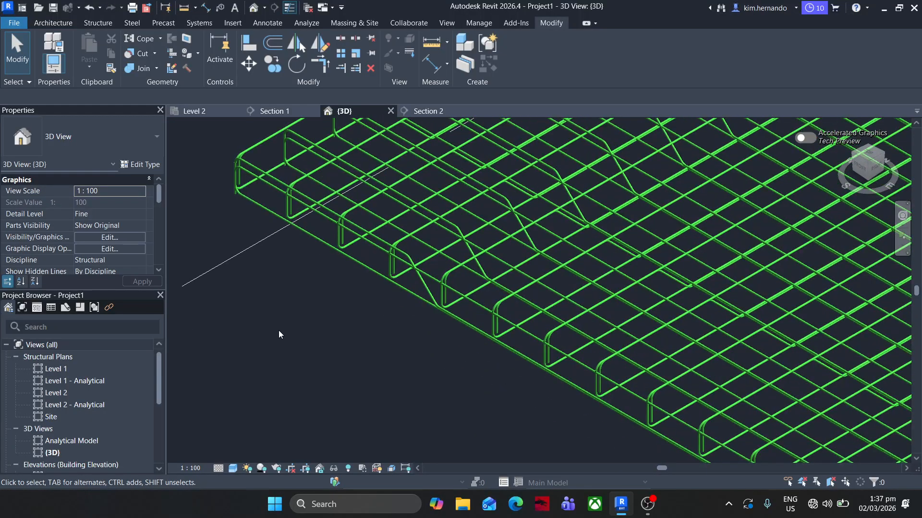
pyautogui.scroll(1, 277, 329)
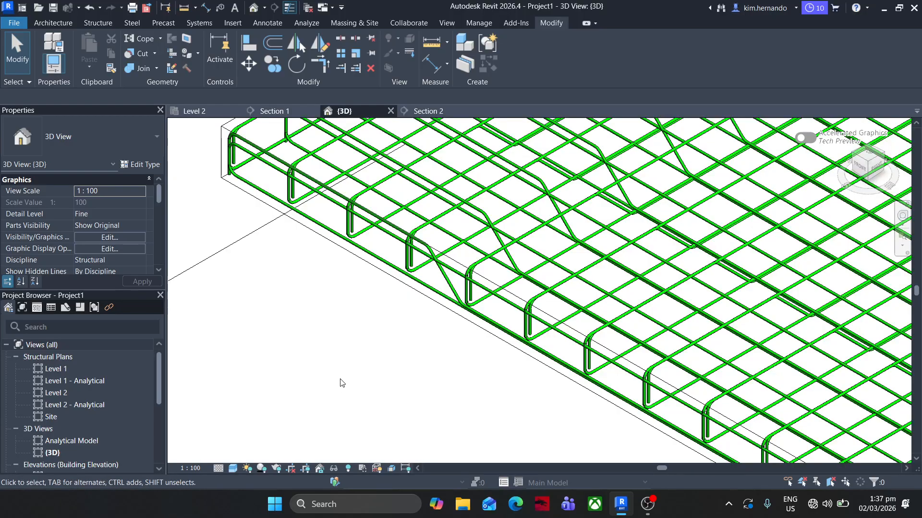
pyautogui.scroll(-1, 339, 322)
pyautogui.scroll(-1, 331, 321)
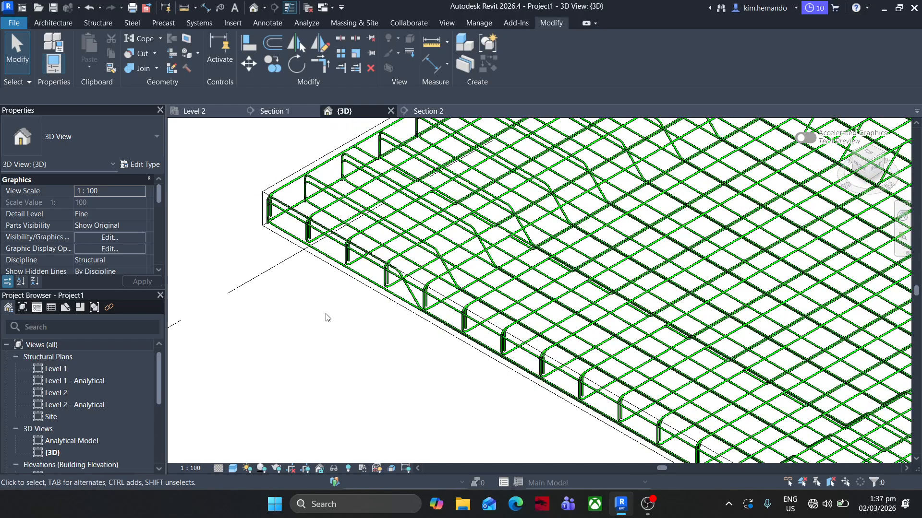
pyautogui.scroll(1, 284, 325)
pyautogui.scroll(3, 276, 323)
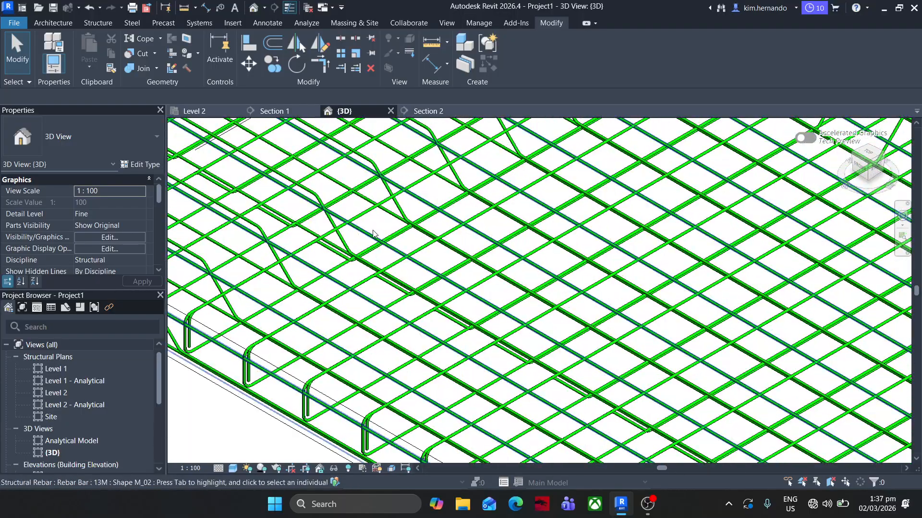
pyautogui.scroll(-3, 373, 234)
pyautogui.moveTo(373, 234); pyautogui.dragTo(424, 315, button='middle')
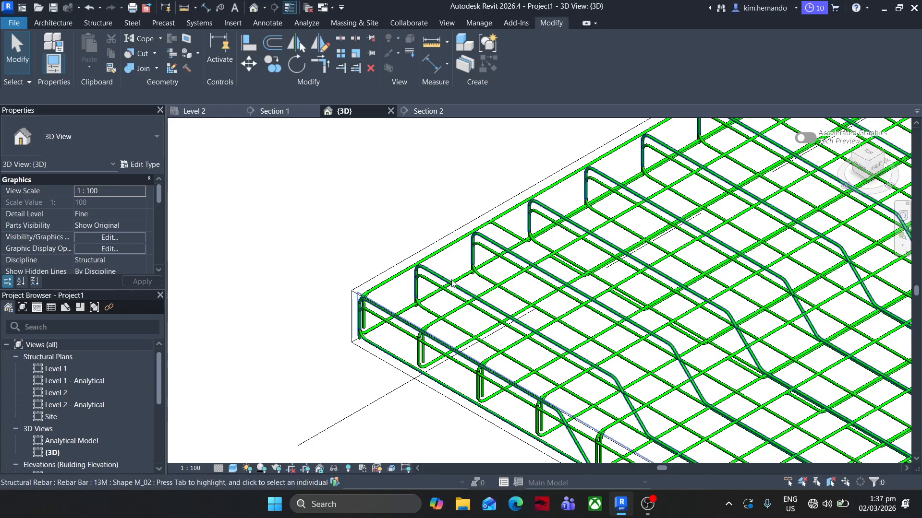
# Check the bar type of the M_04 rebar set near the slab corner and the other rebar sizes available for it
pyautogui.click(518, 327)
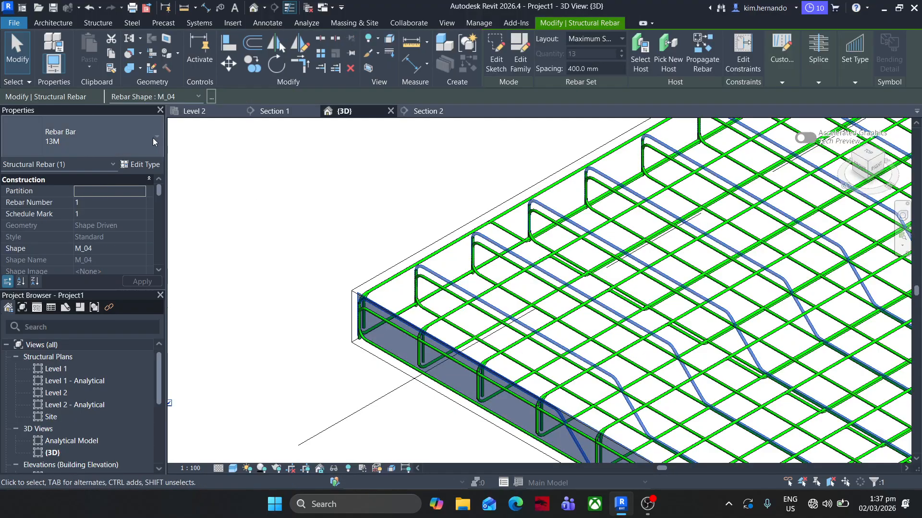
pyautogui.click(153, 137)
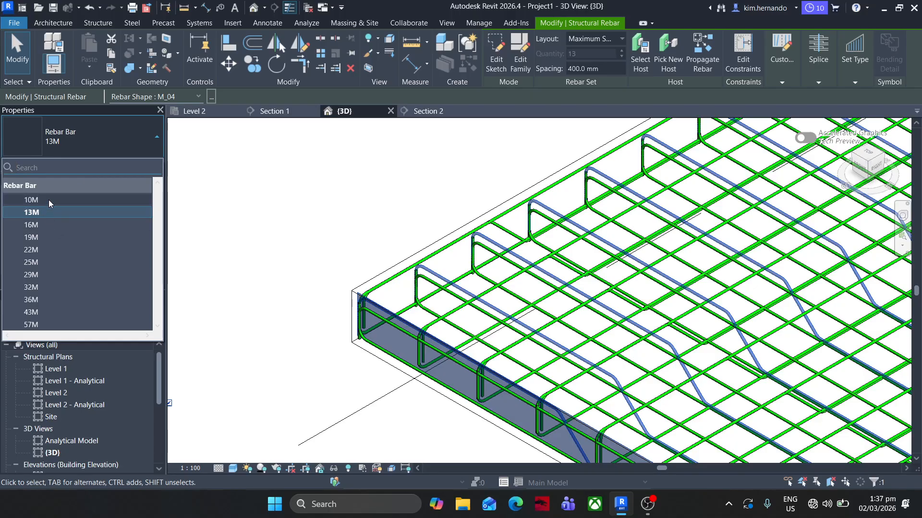
pyautogui.click(262, 230)
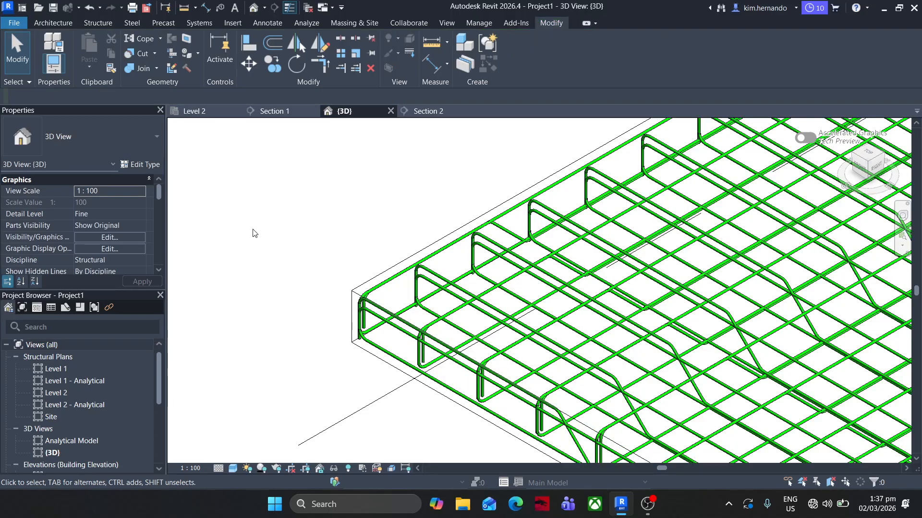
# Reopen the 3D view's visibility/graphics overrides
pyautogui.press('v')
pyautogui.press('g')
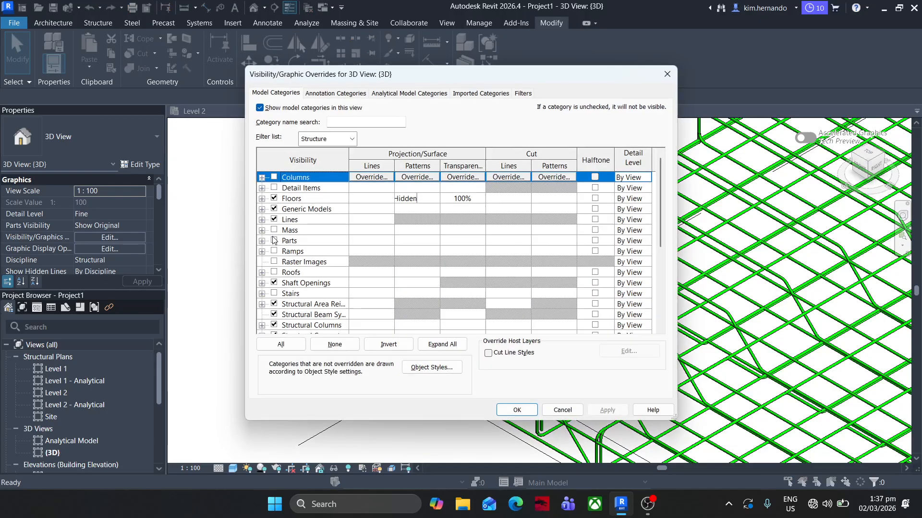